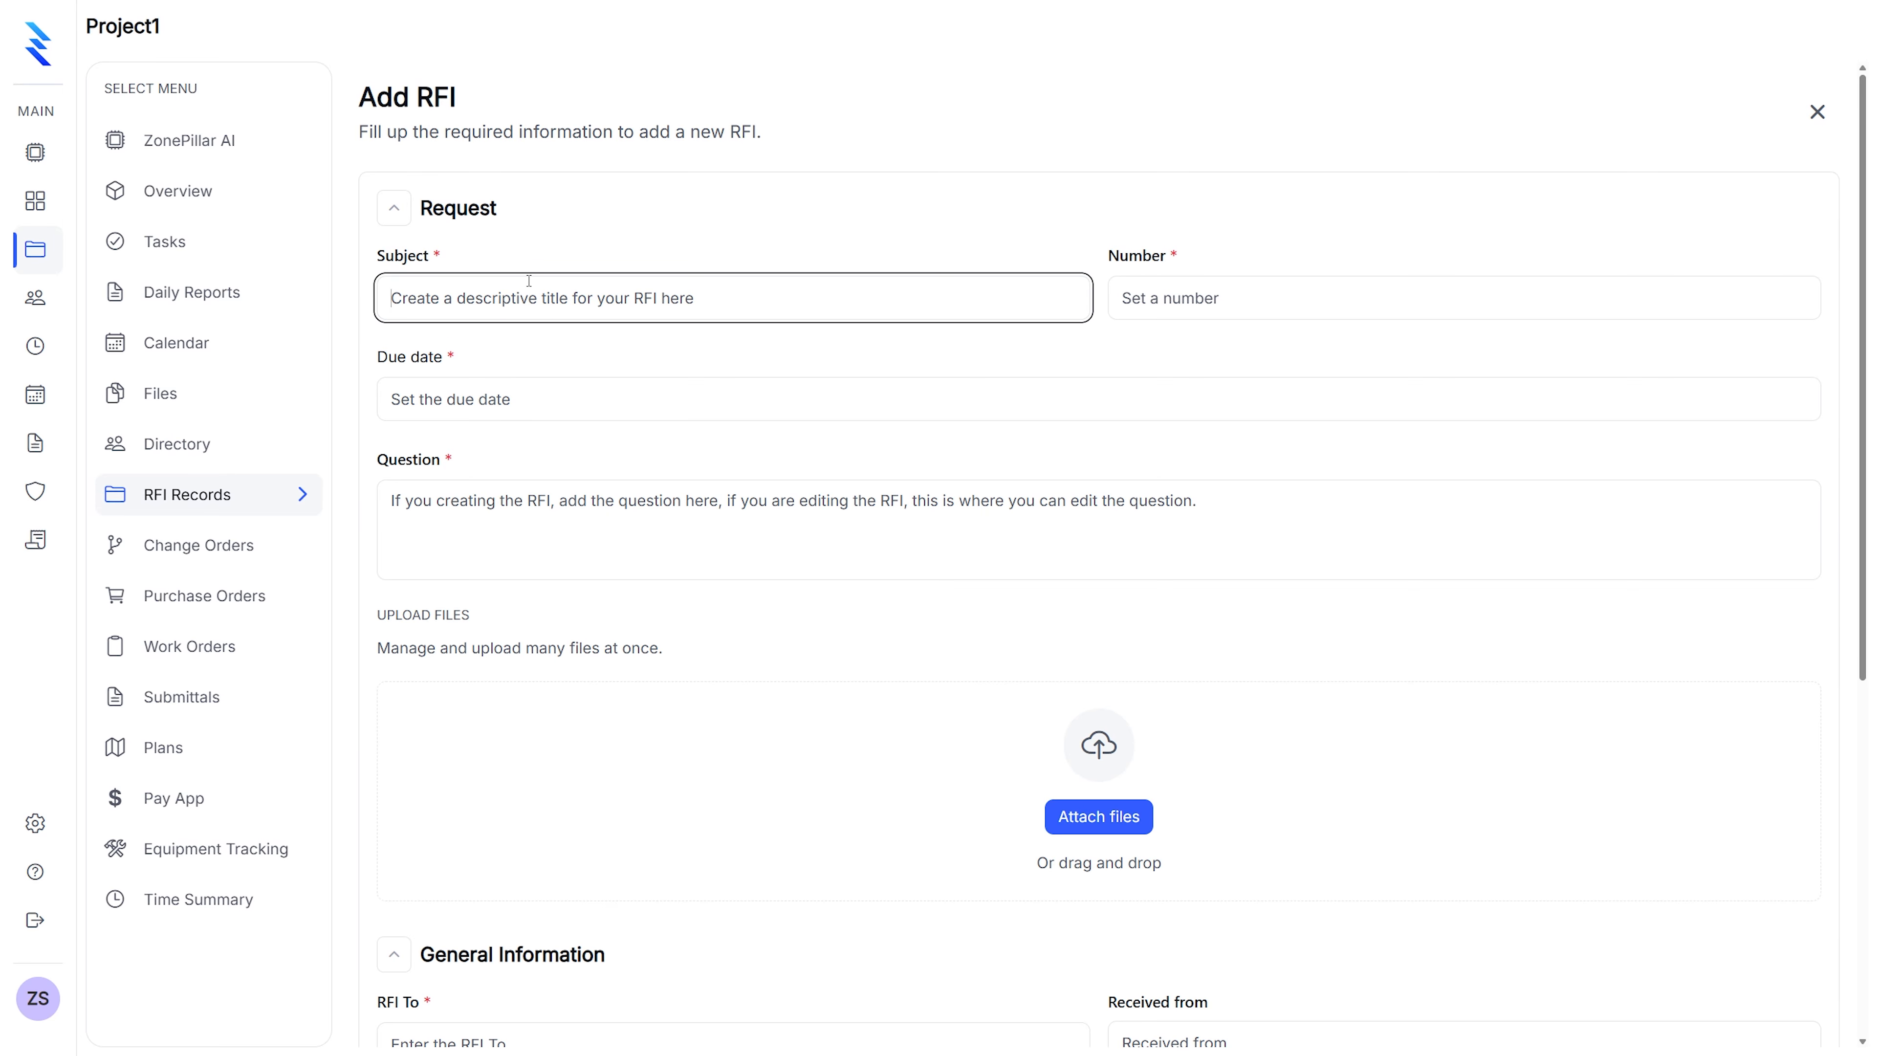
Give the new RFI subject 'Sprinkler Obstuction', number 1 and due date 03/31/2026
text(Sprinkler)
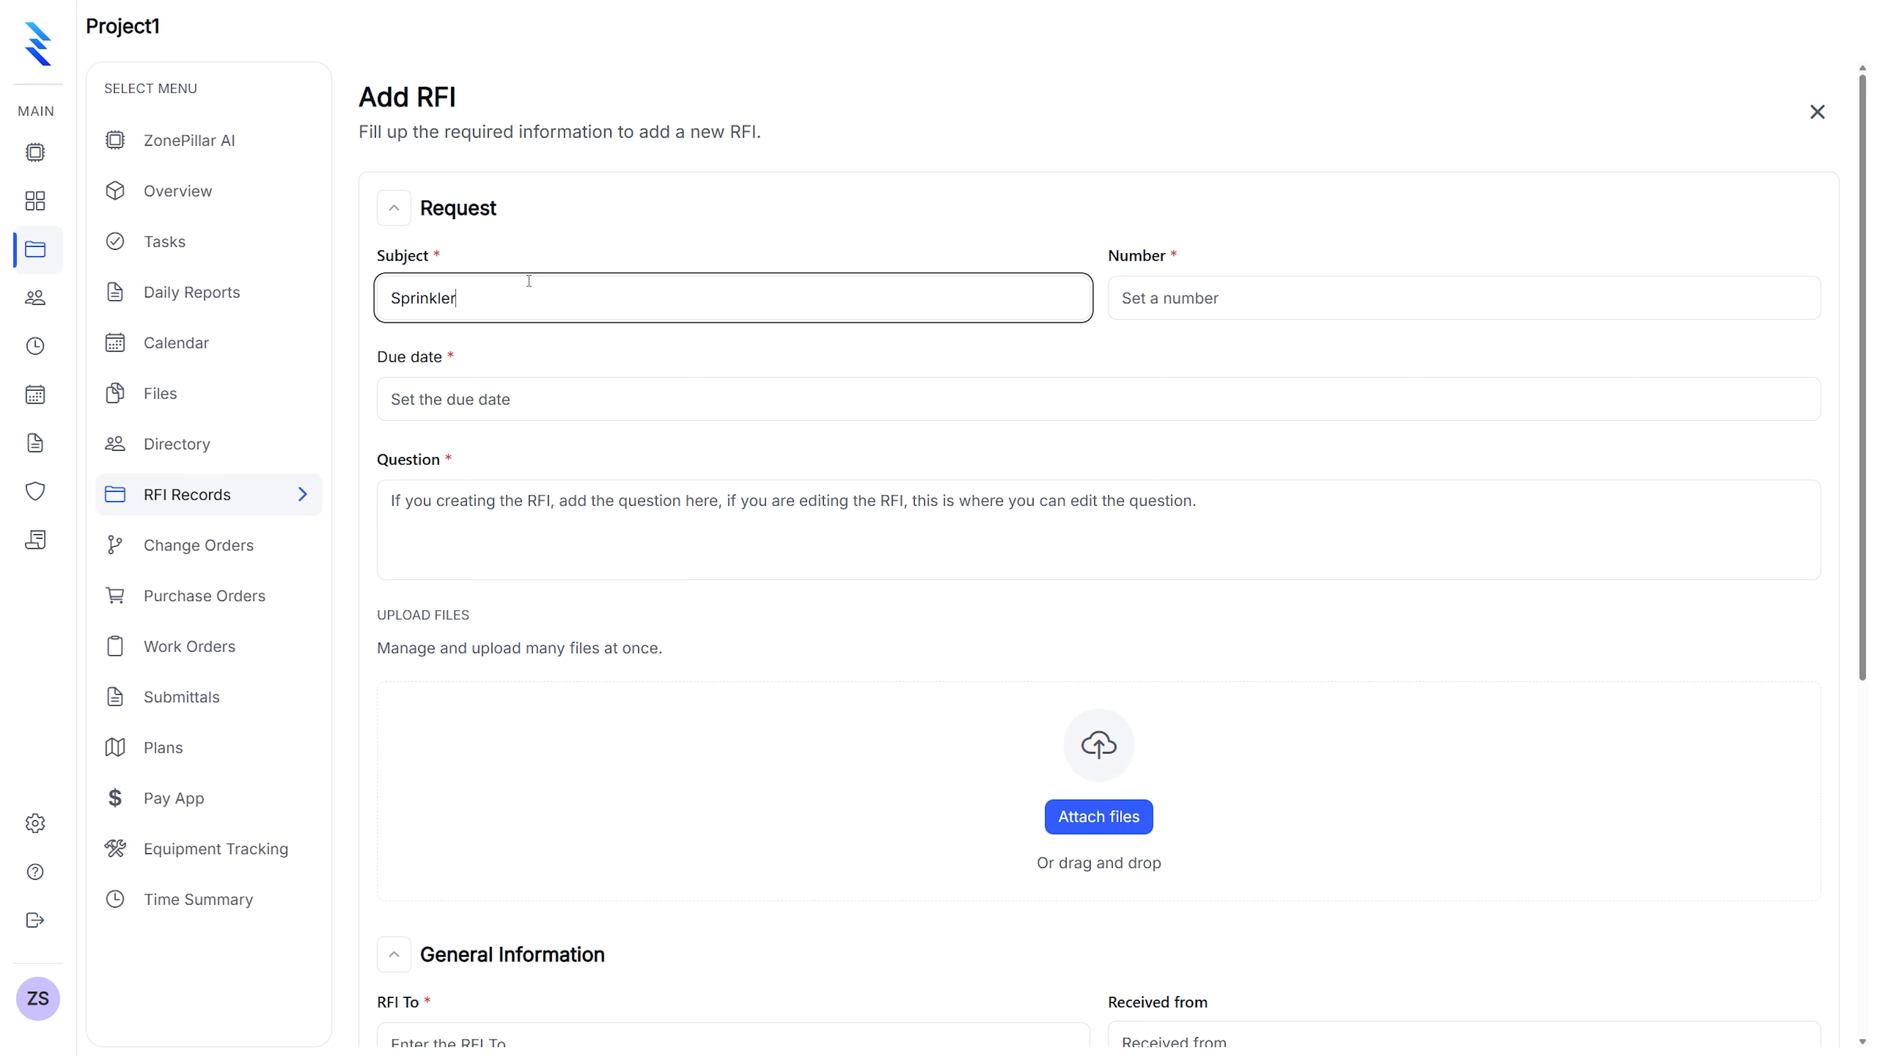
text( Obstuction)
click(1155, 303)
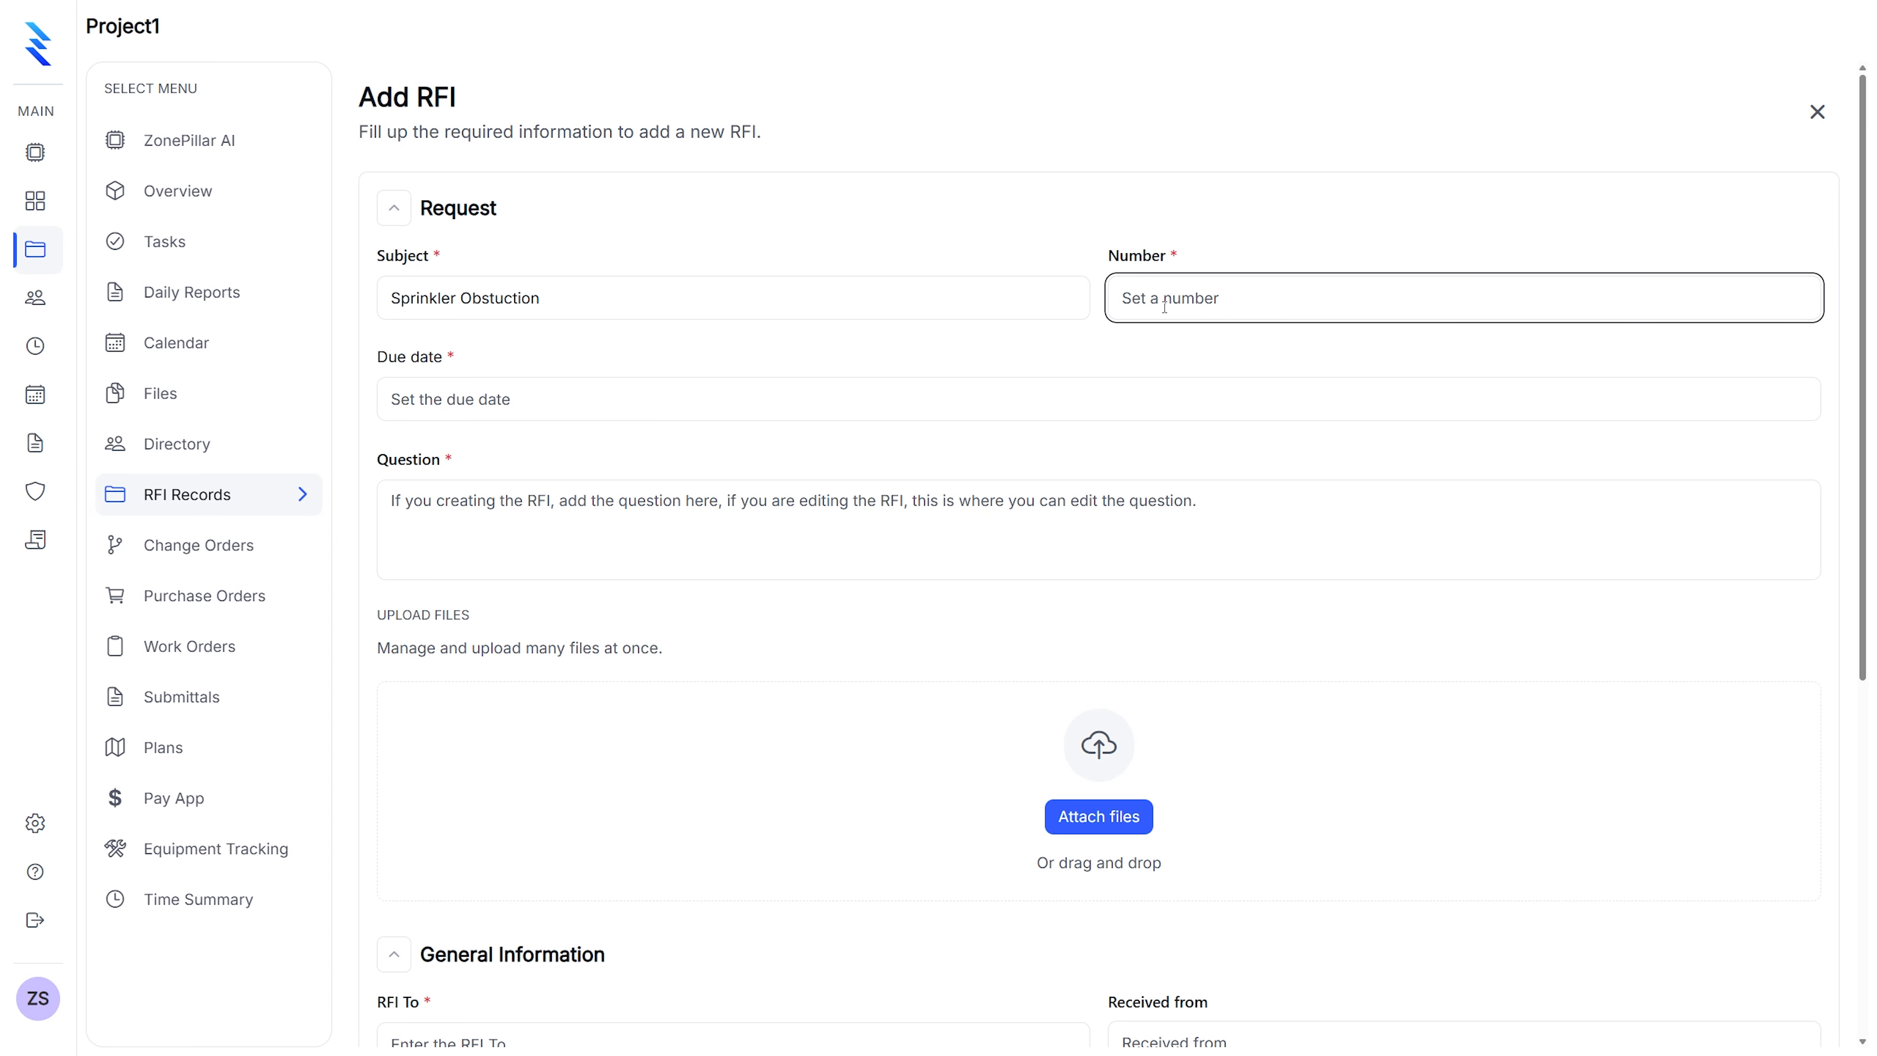
text(1)
click(532, 396)
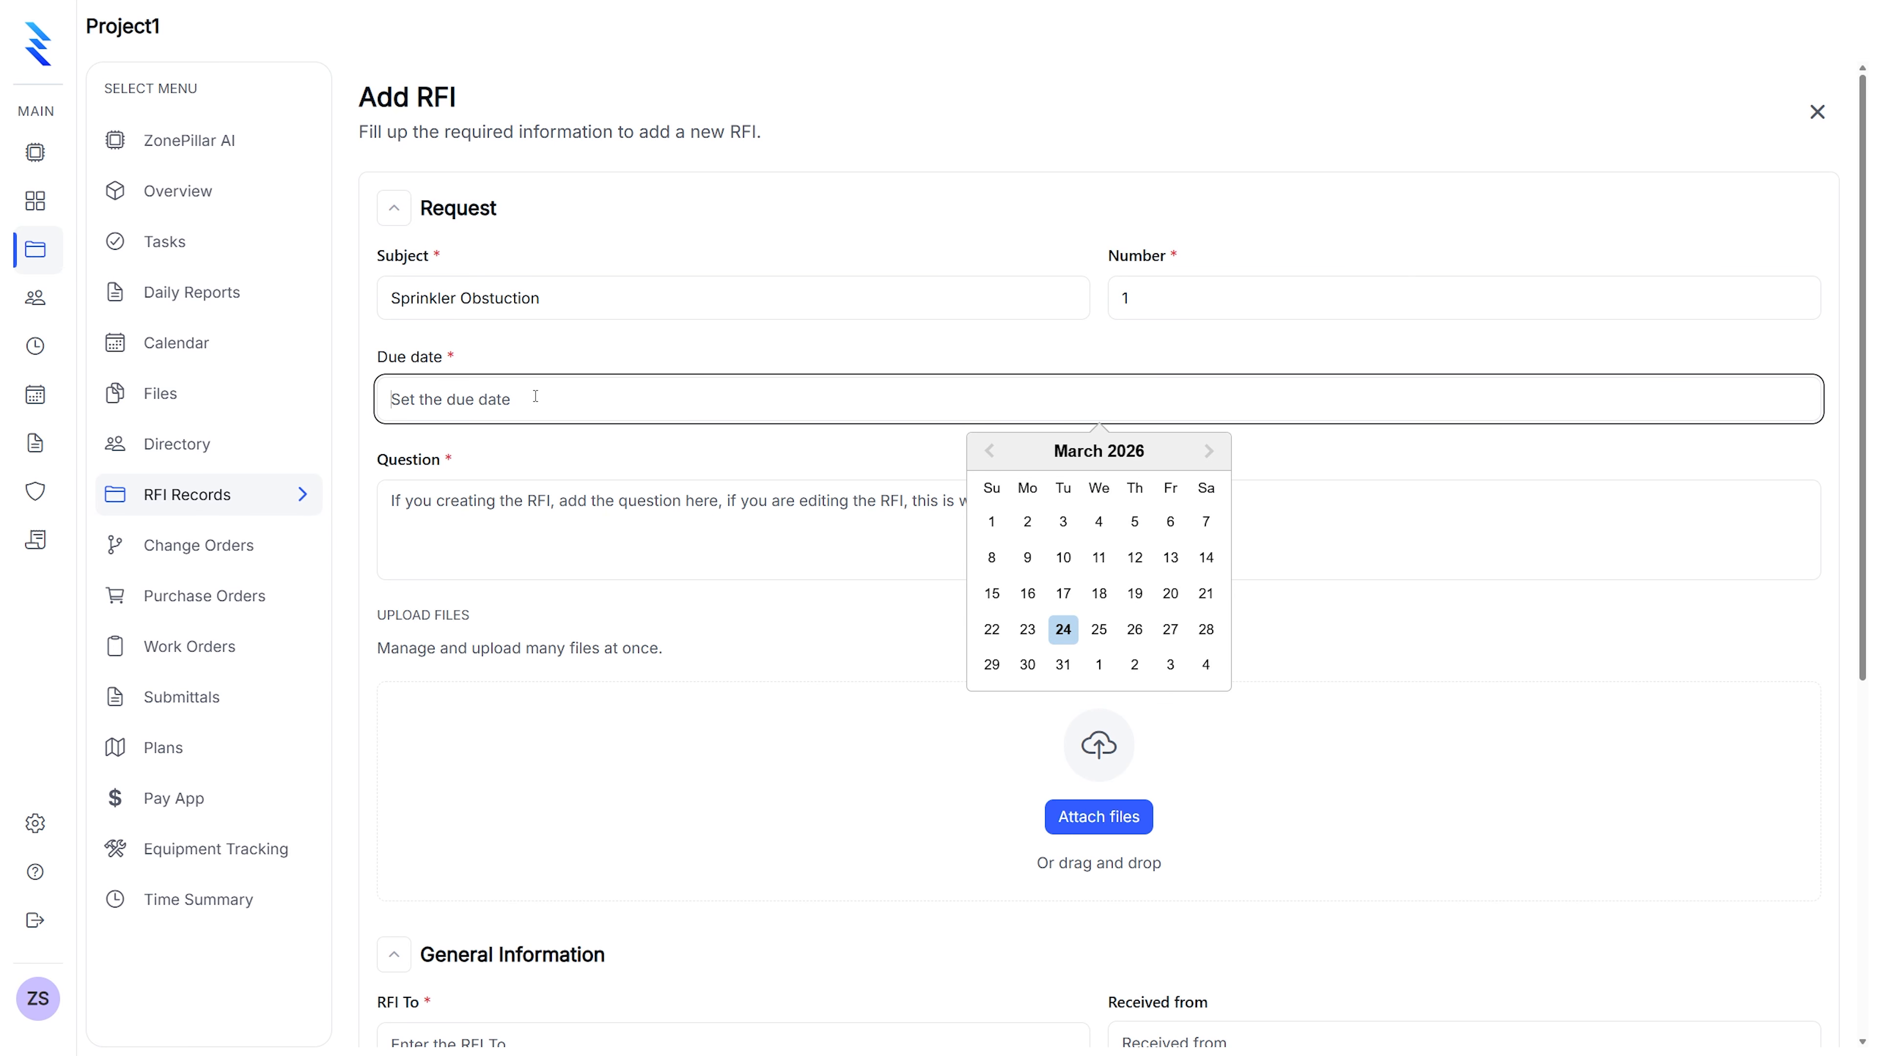
click(1063, 663)
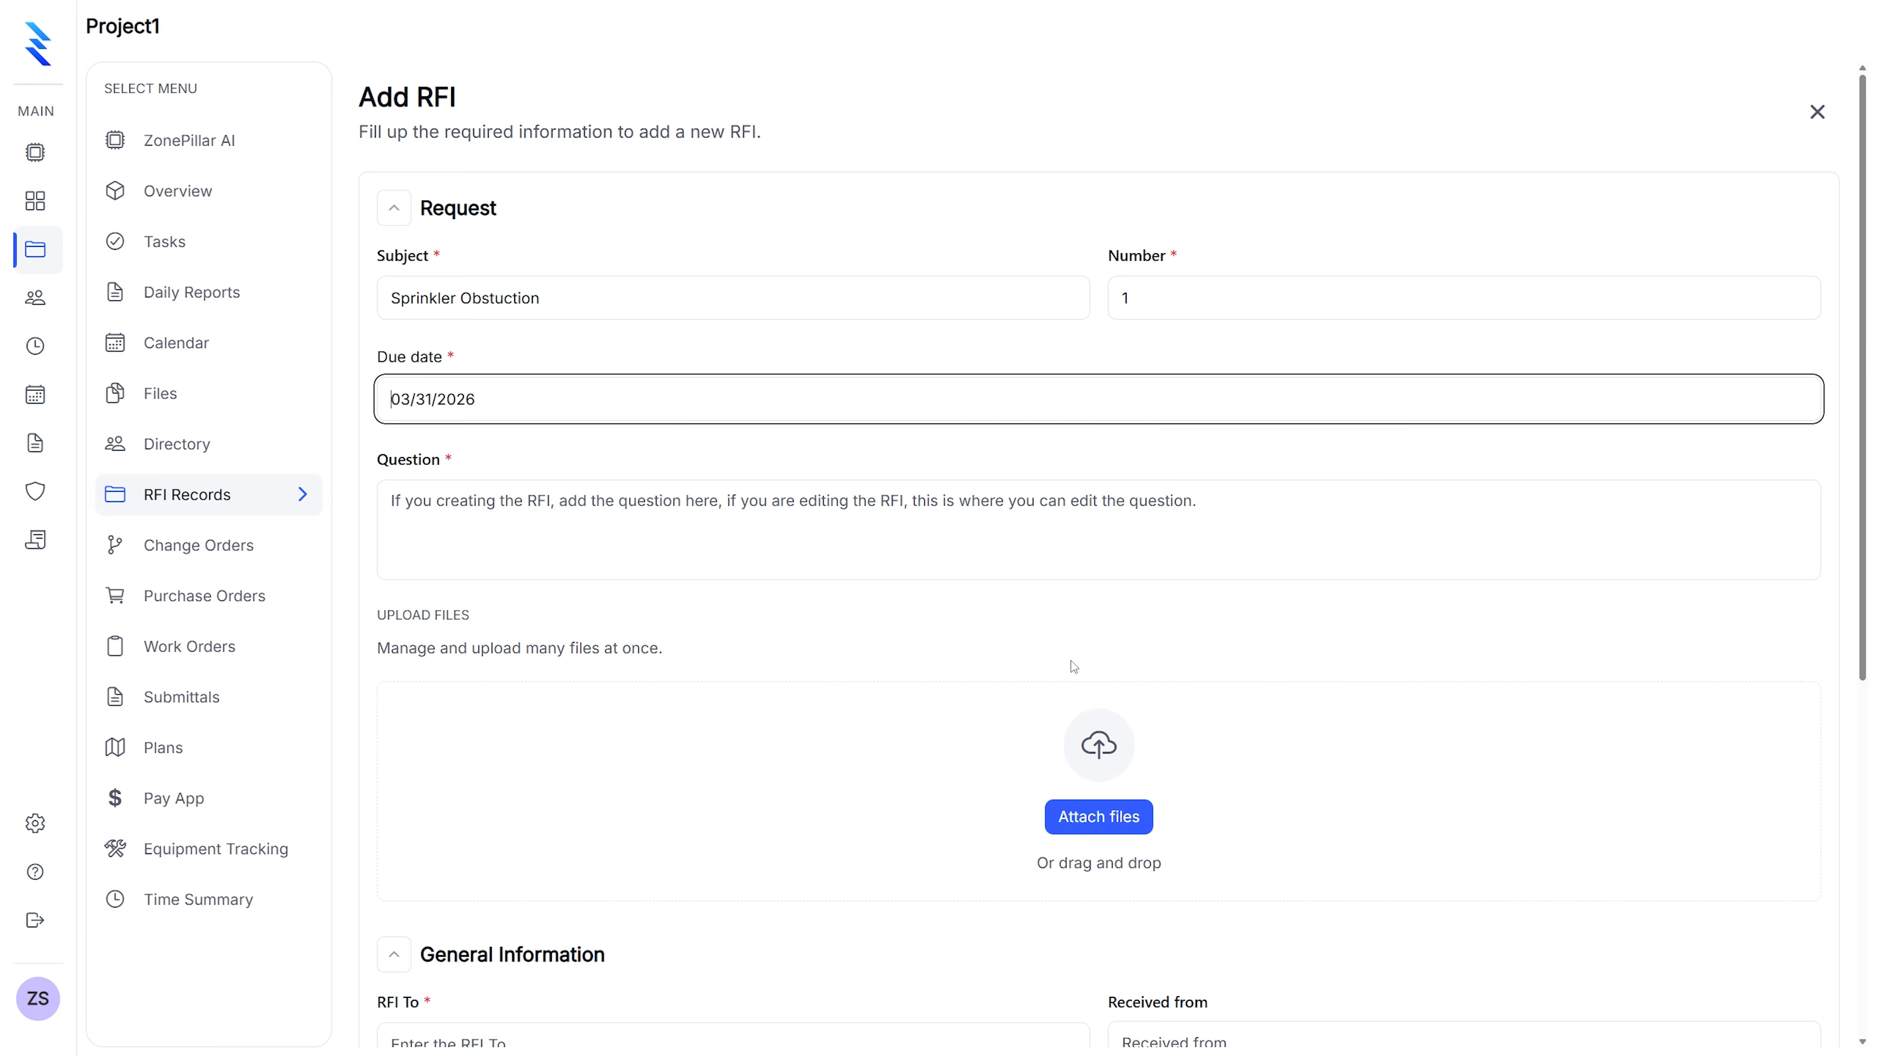
Write the RFI question: the sprinkler pipe is in the way of the HVAC duct
click(478, 503)
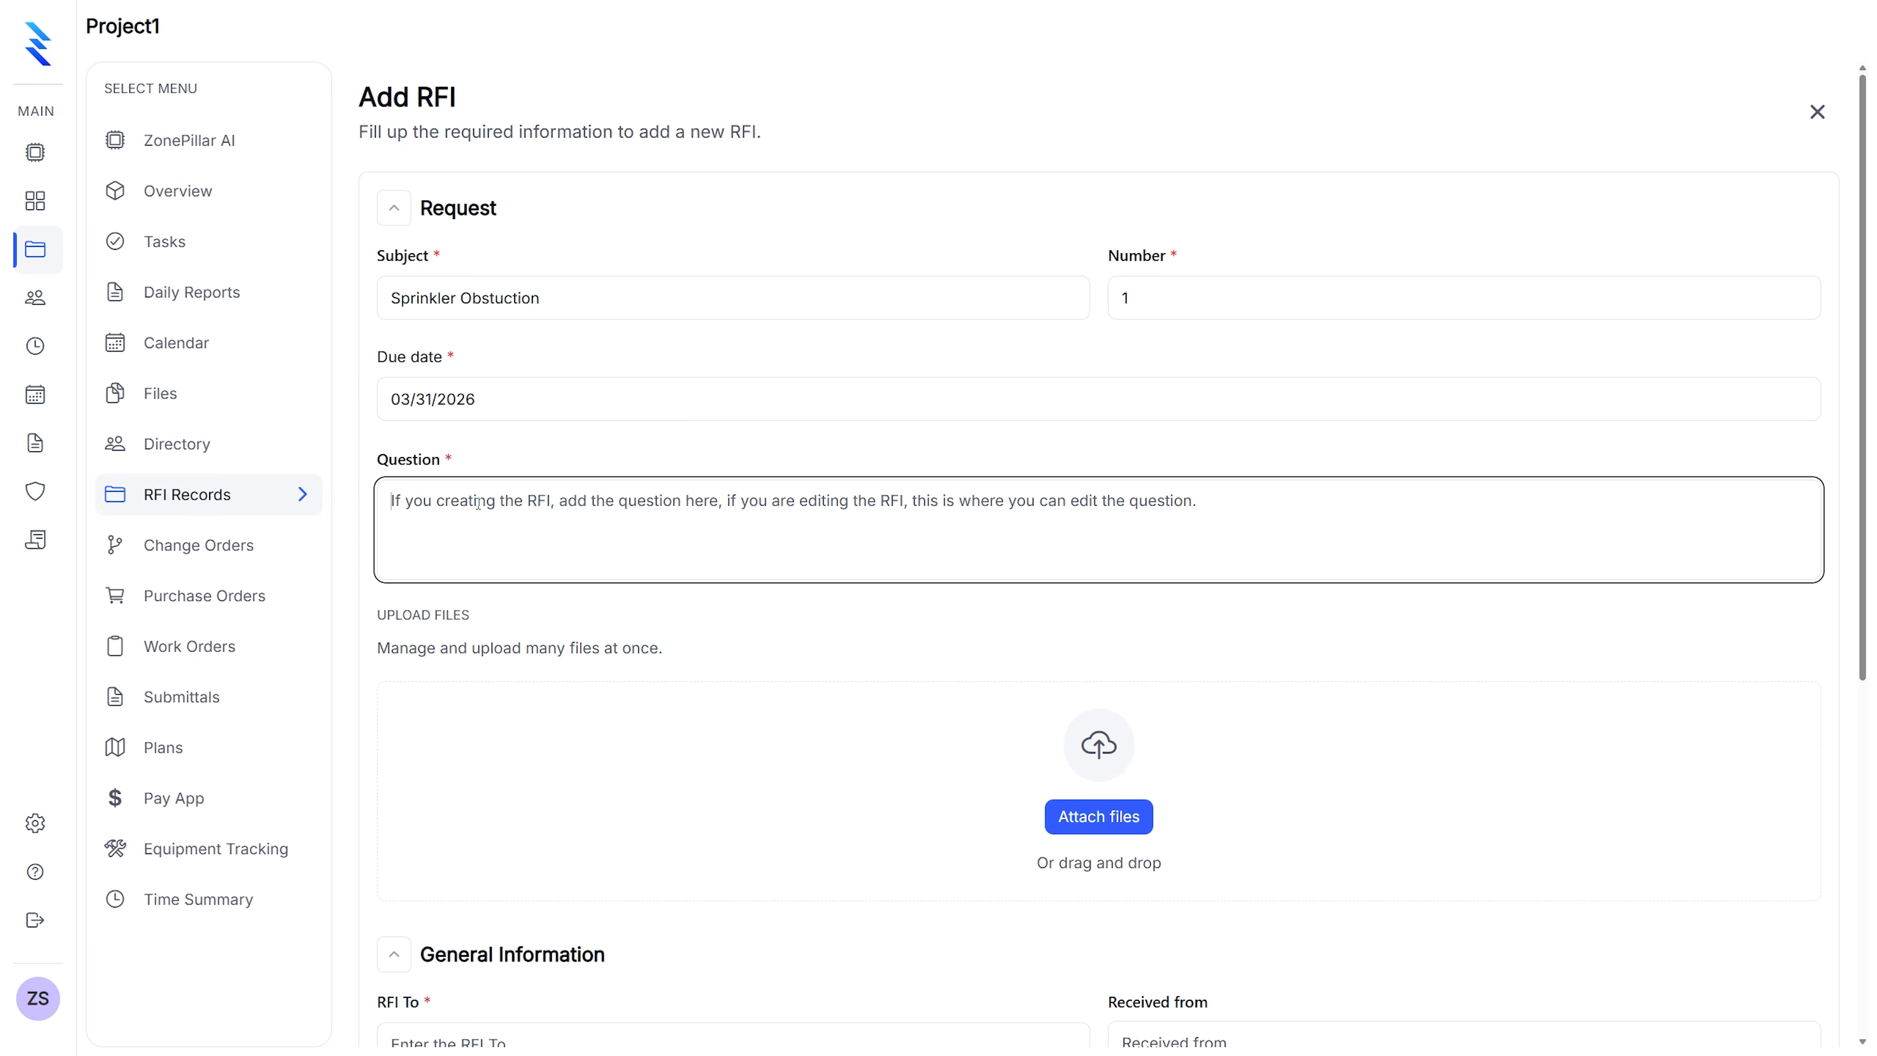
text(The spri)
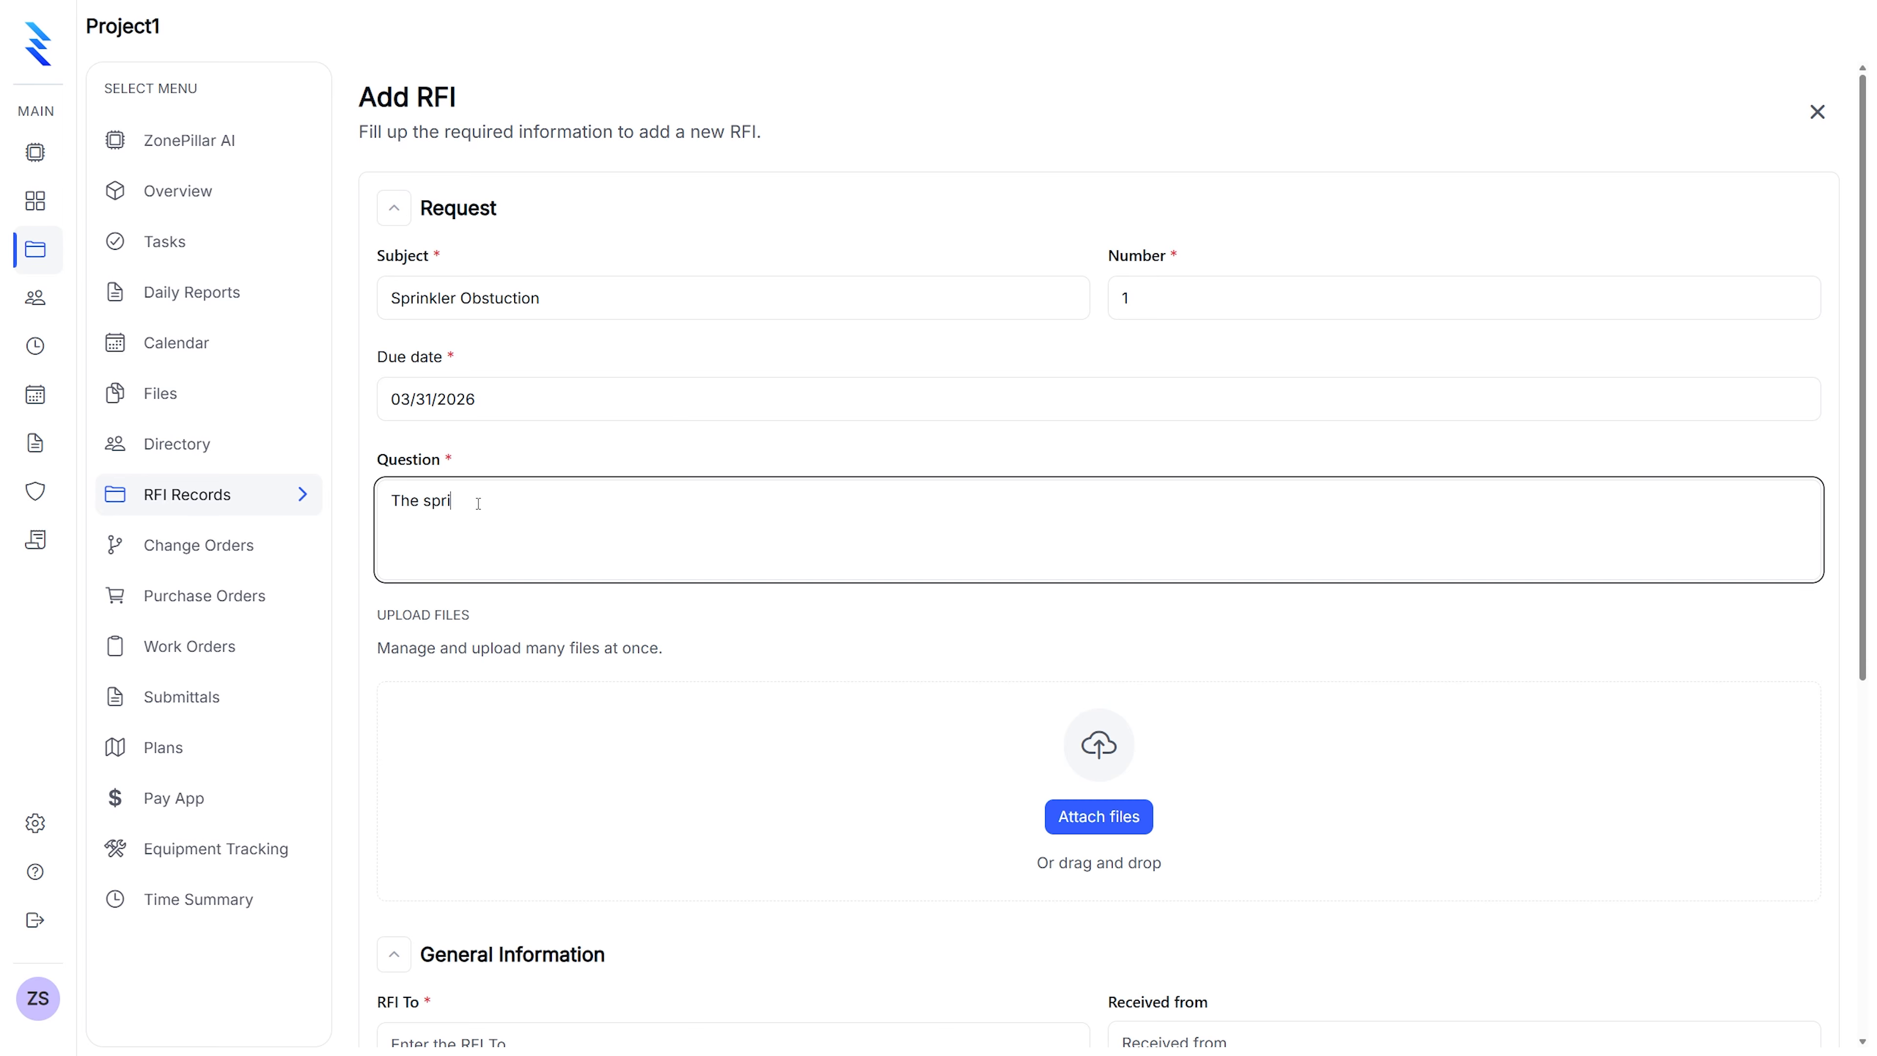
text(nkler pipe is in the way of HVA)
key(BackSpace)
key(BackSpace)
text(VAC Duct)
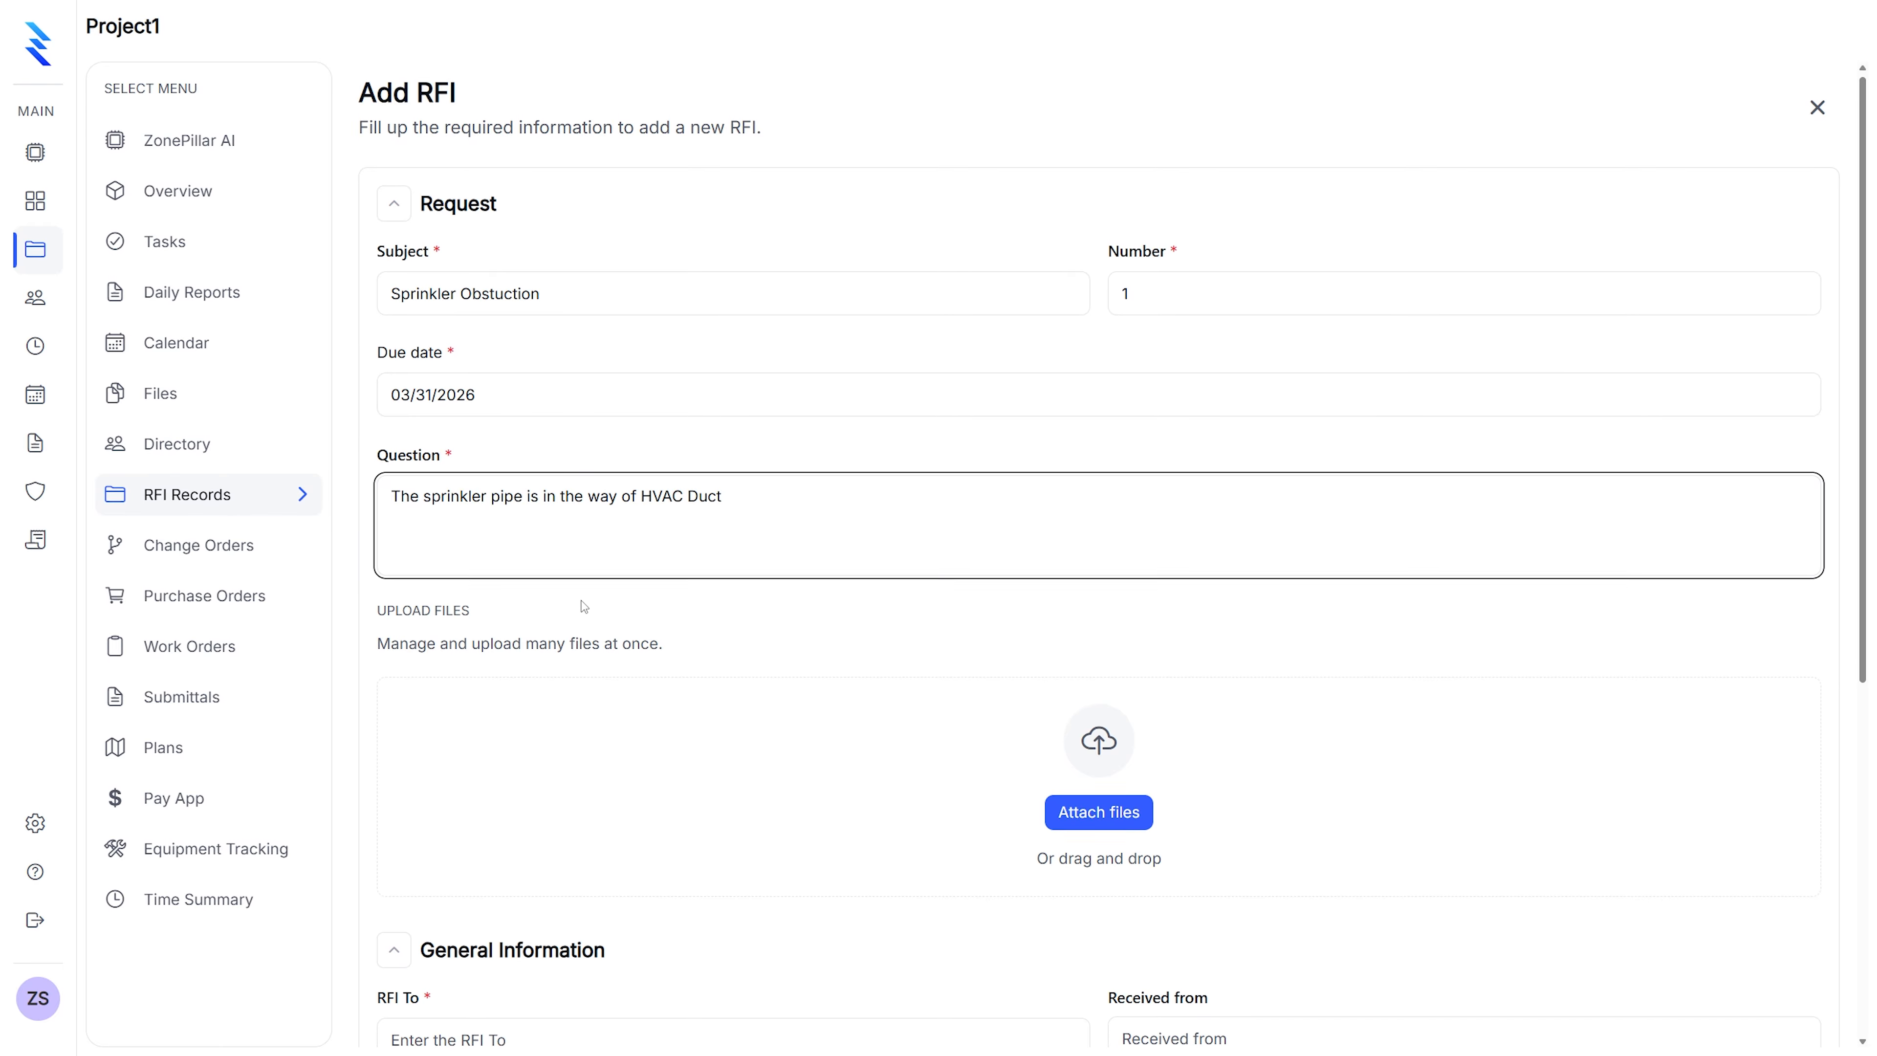
scroll(702, 606, down, 2)
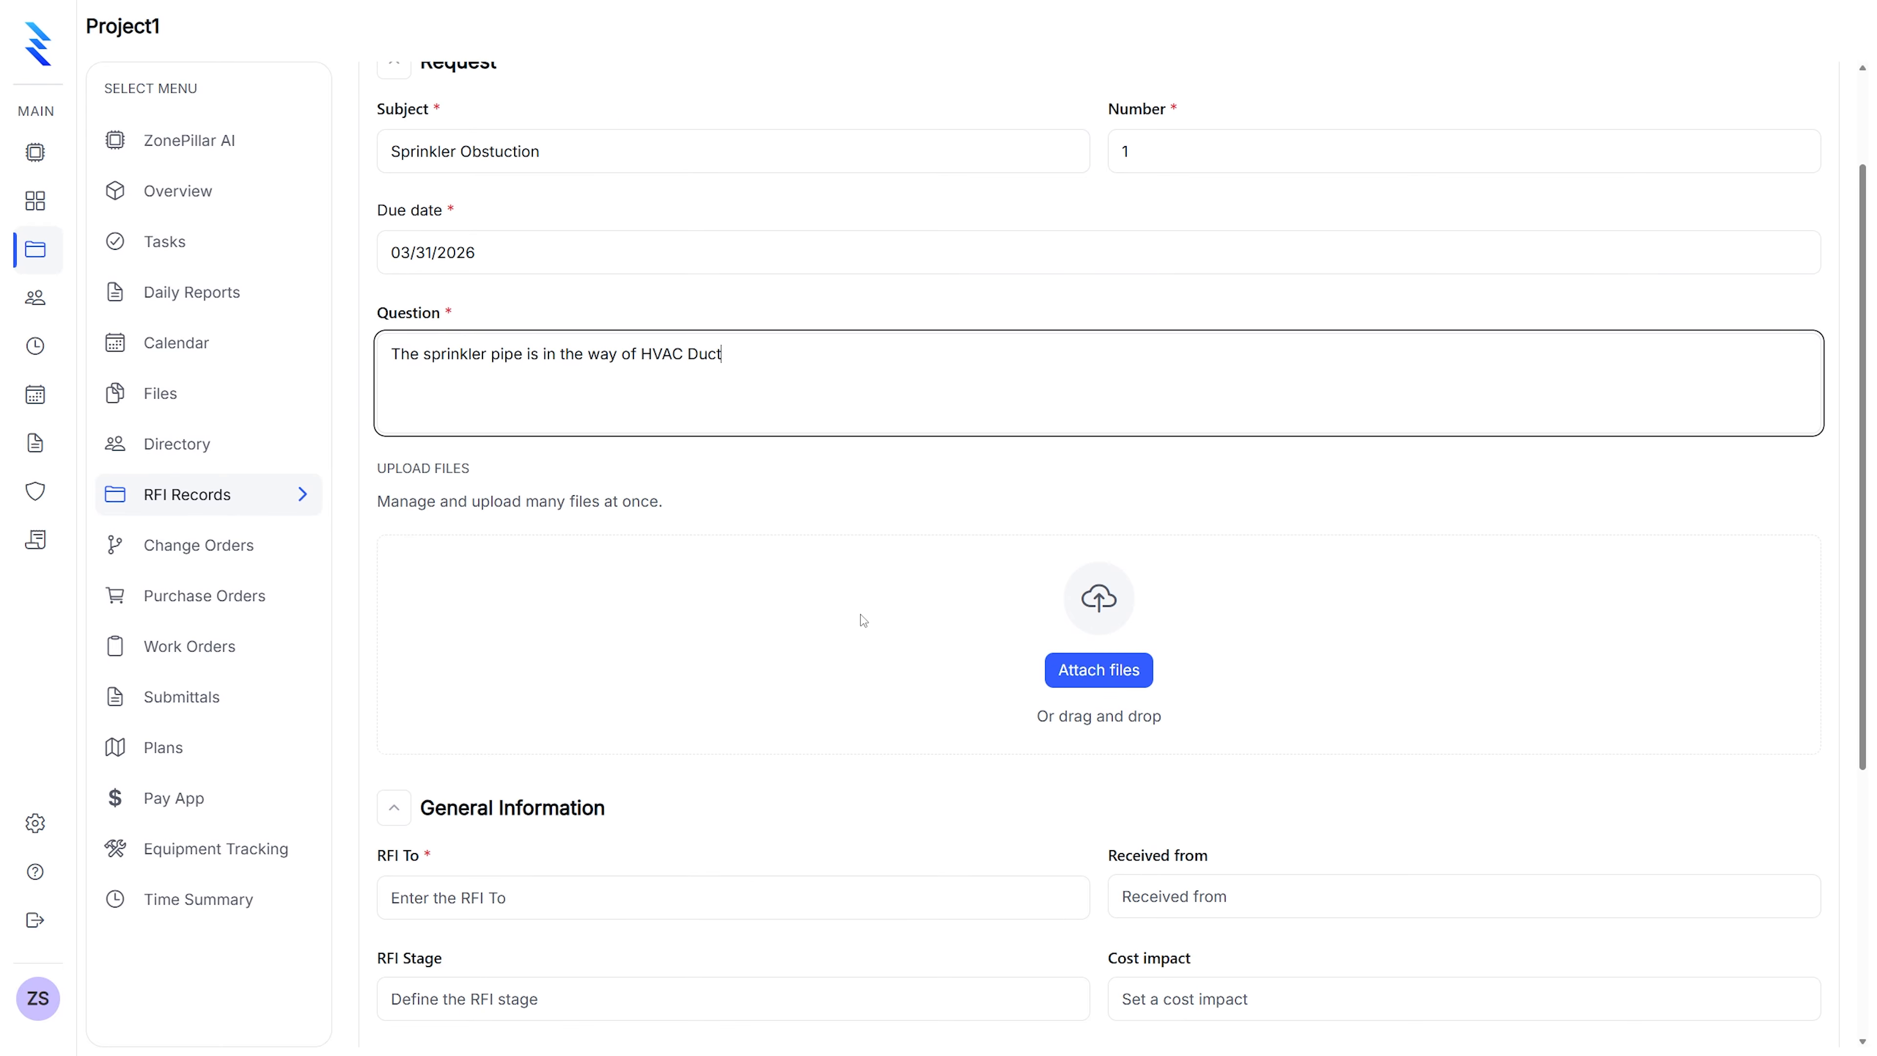
Attach the sprinkler pipe image to the RFI
click(1073, 680)
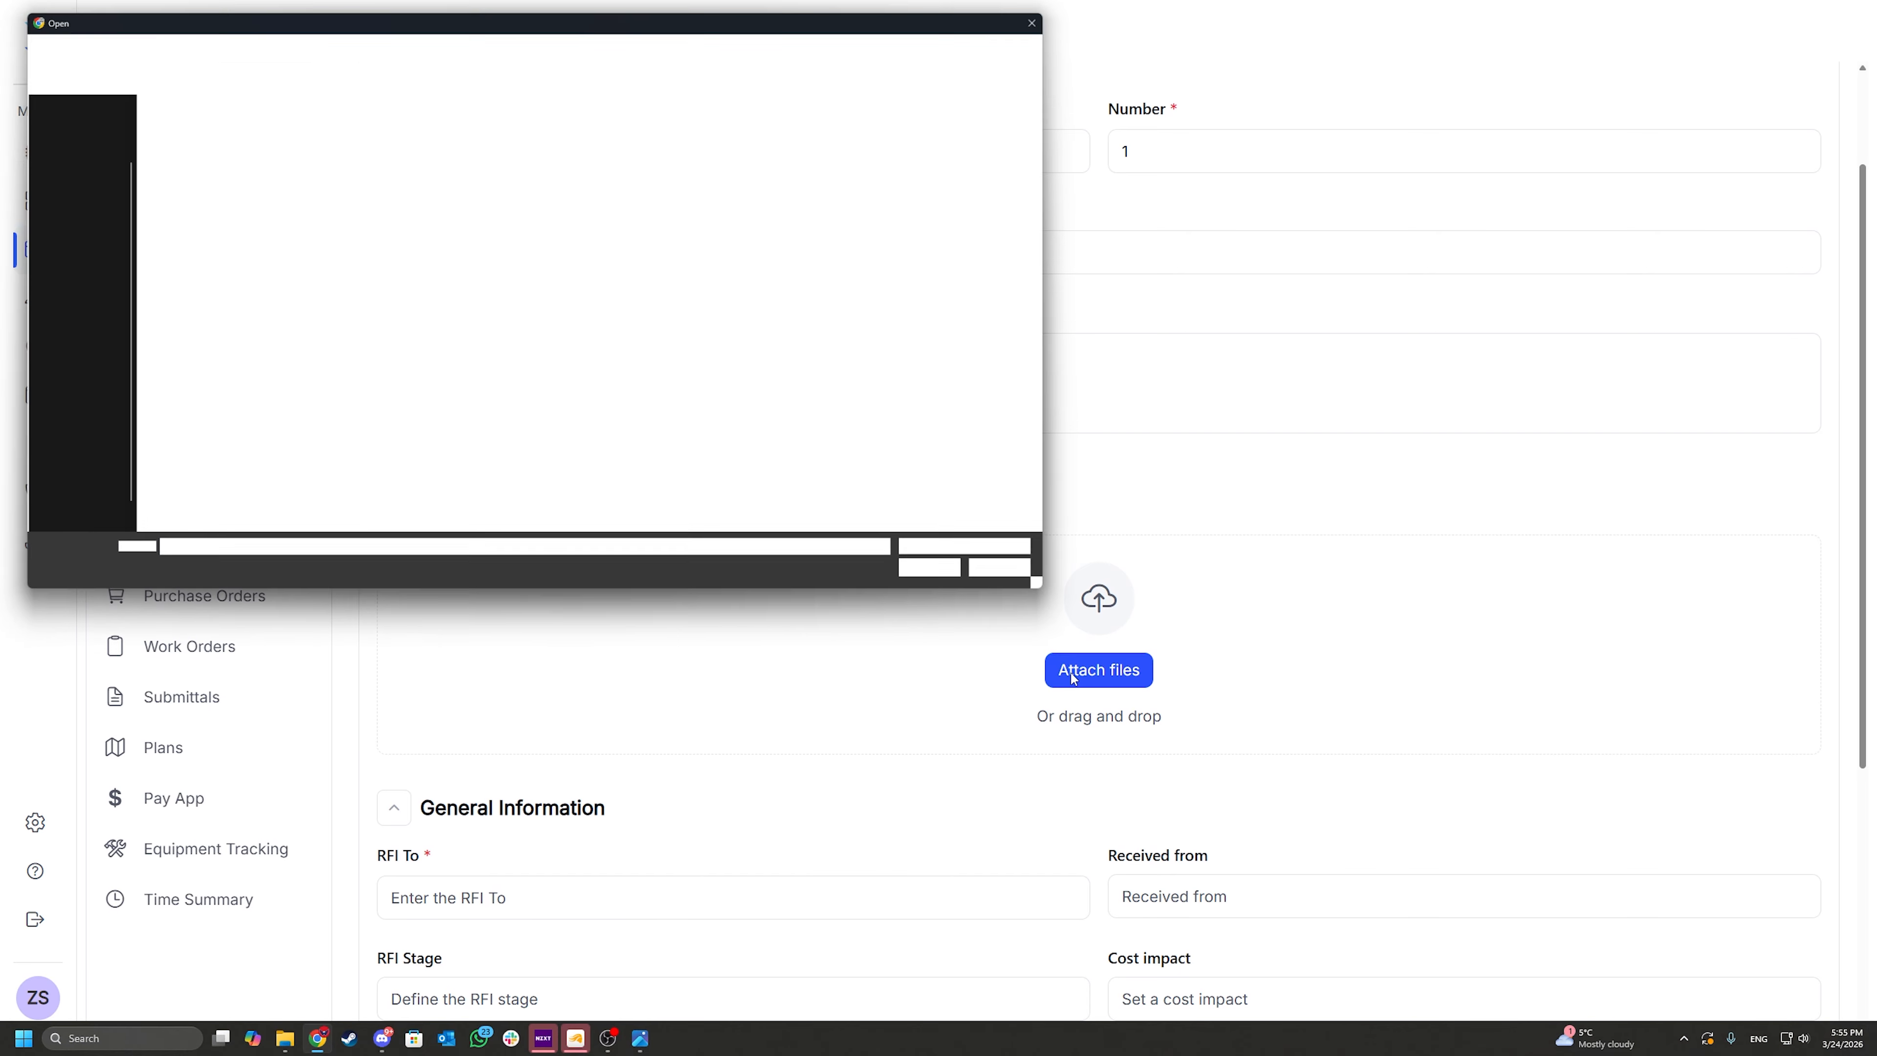
double_click(345, 155)
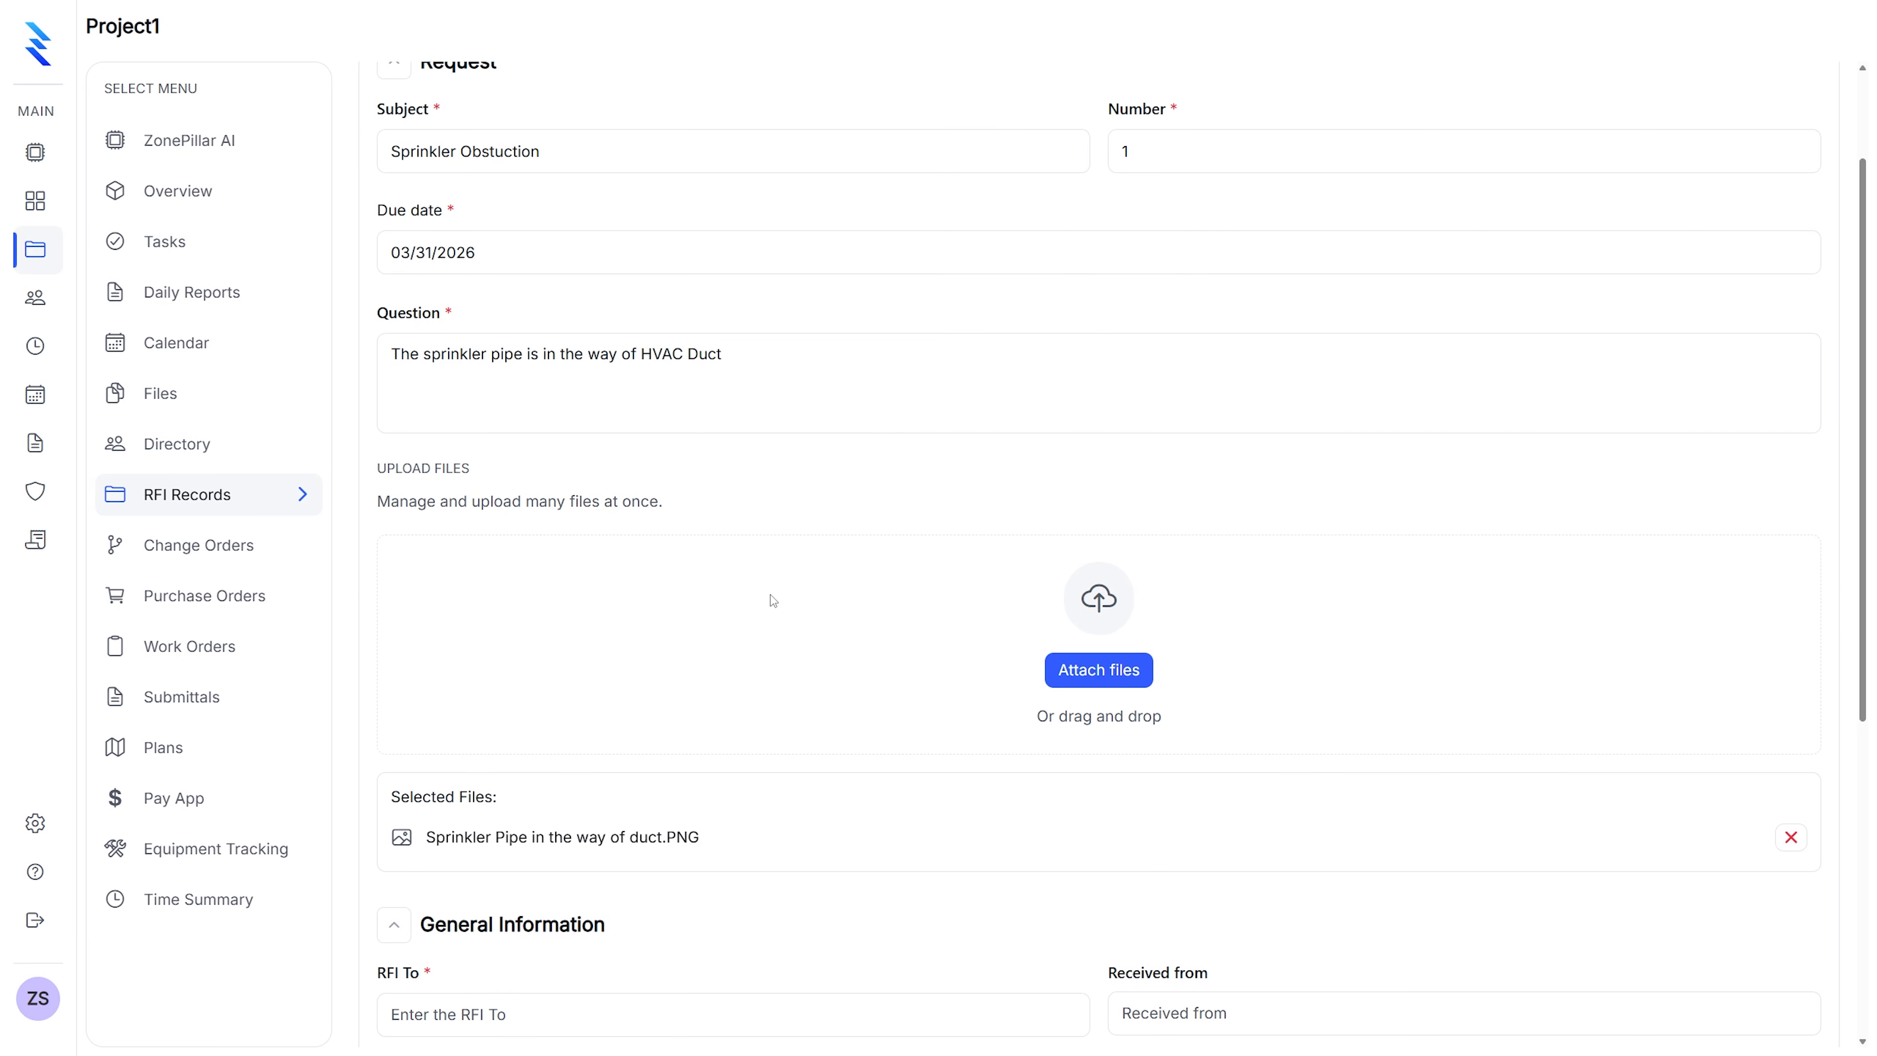
scroll(759, 599, down, 7)
Set RFI To 'General Constractor', Received from 'Zonepillar Sales' and stage Draft
click(443, 503)
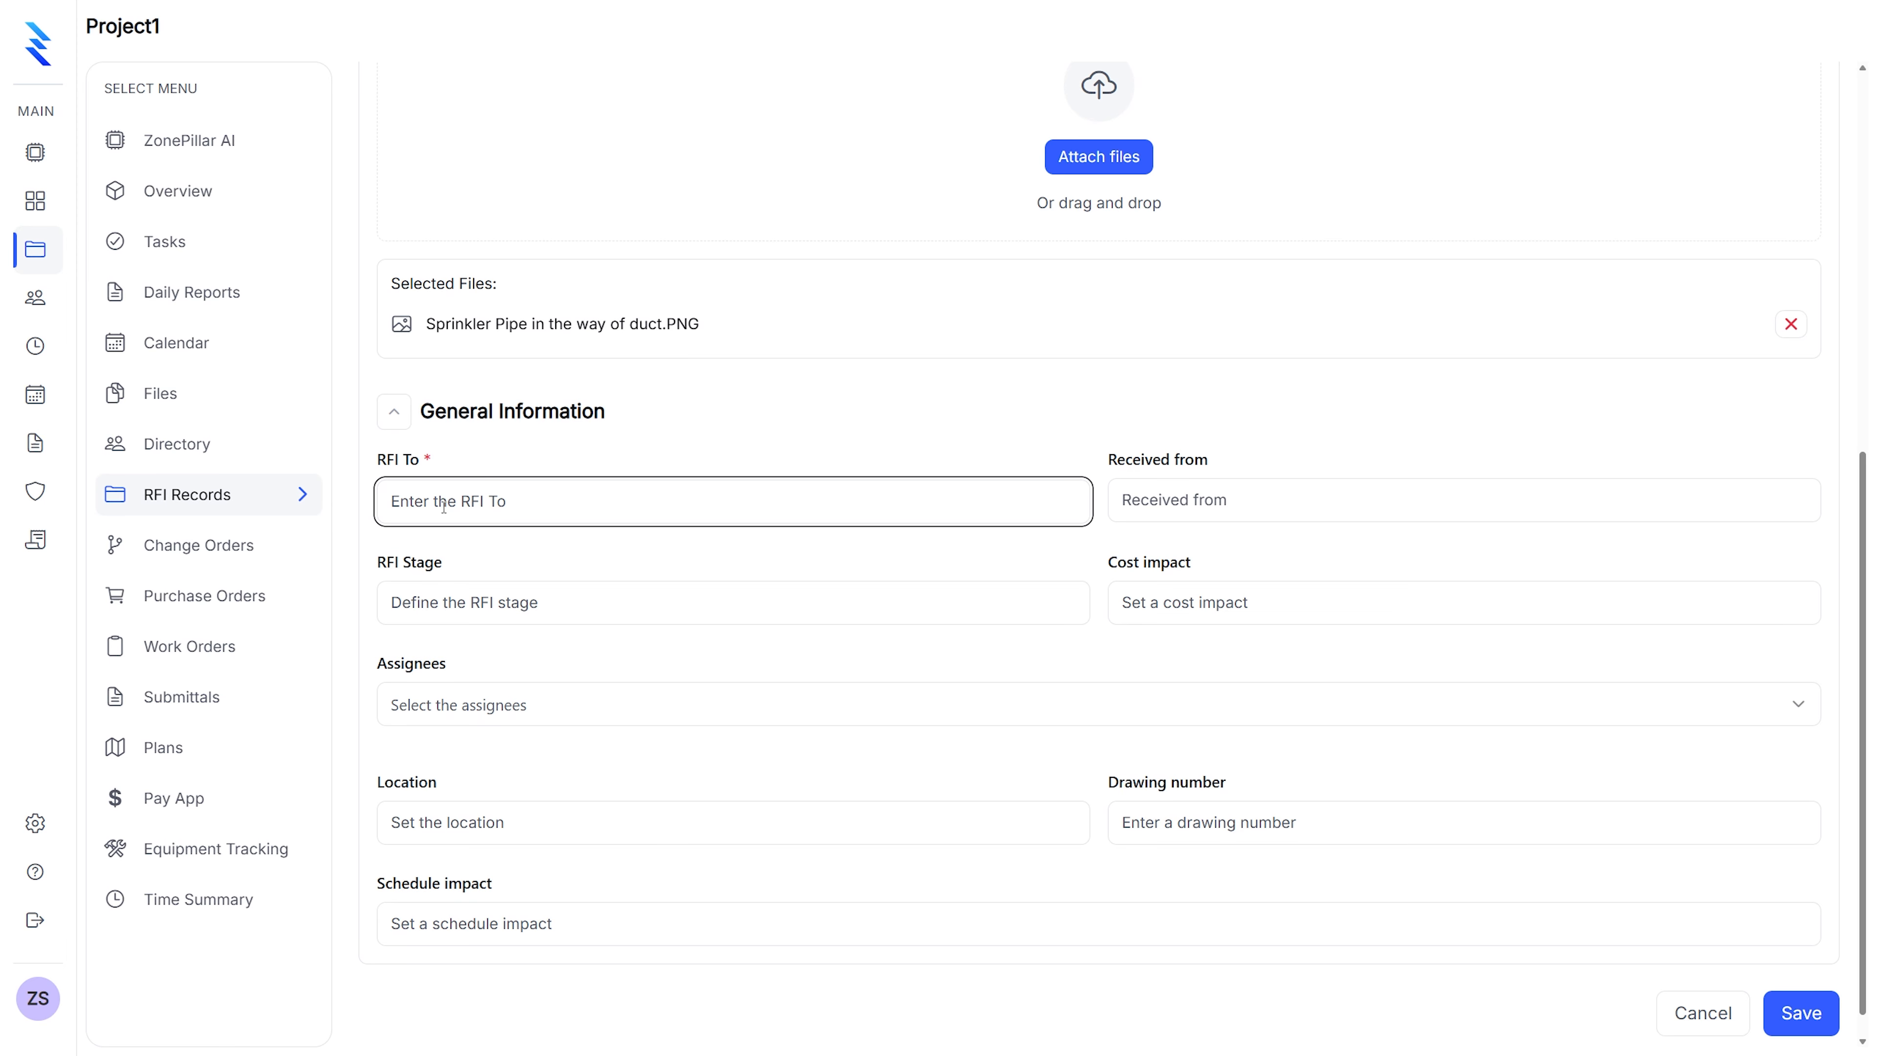
text(General Constractor)
click(1175, 503)
text(Zo)
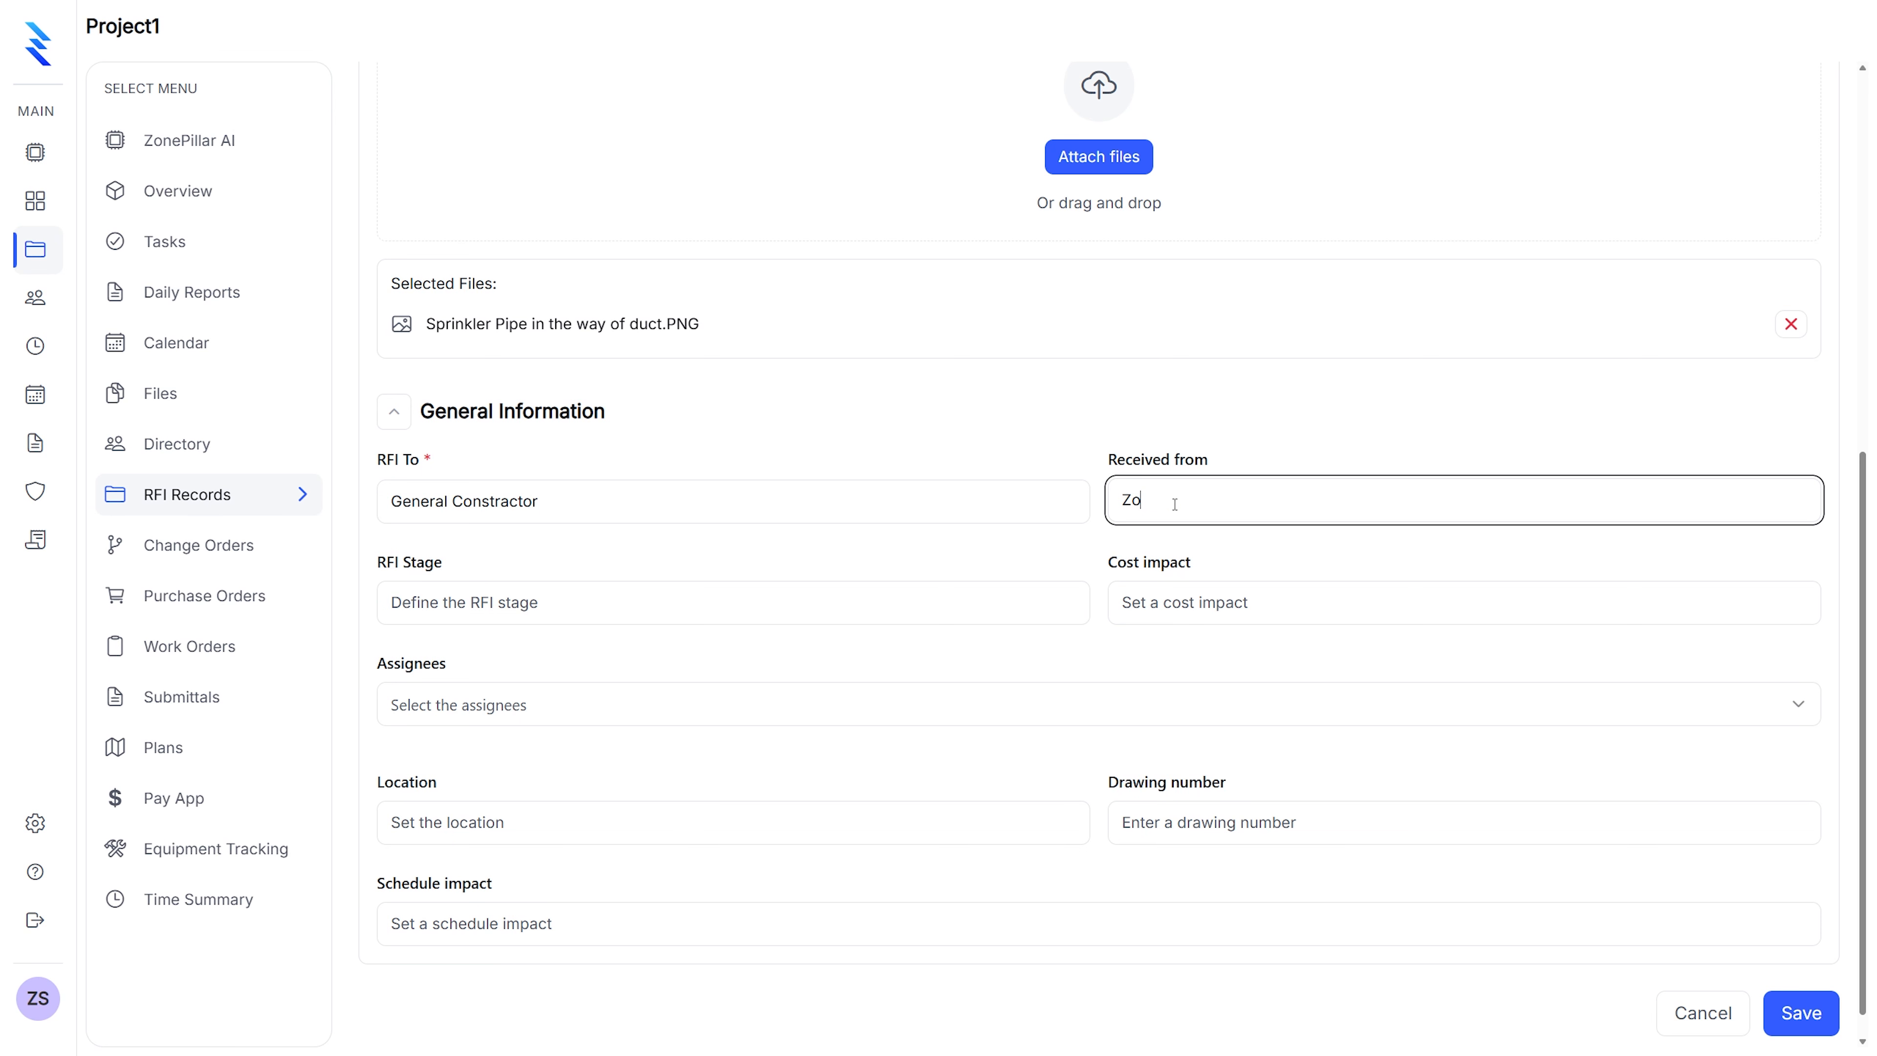
text(nepillar Sales)
click(383, 600)
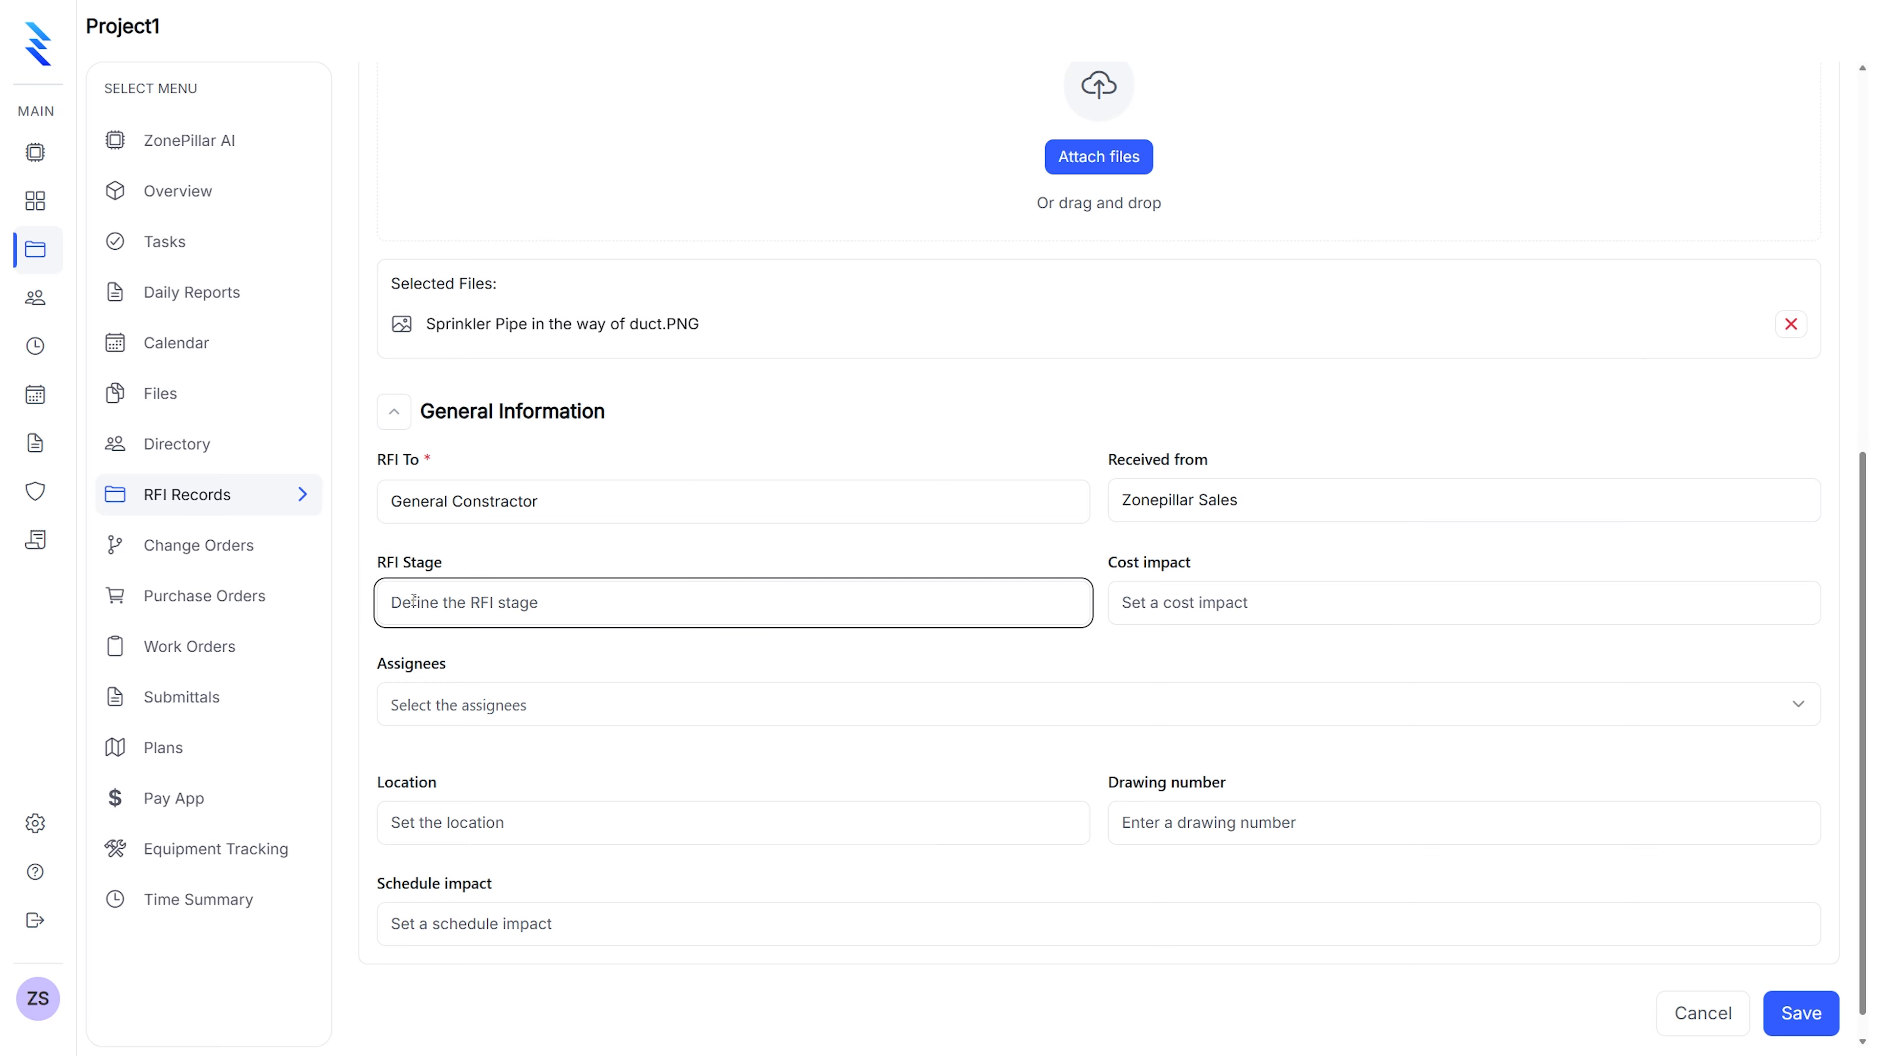
text(Draft)
key(BackSpace)
key(BackSpace)
text(ft)
click(1151, 610)
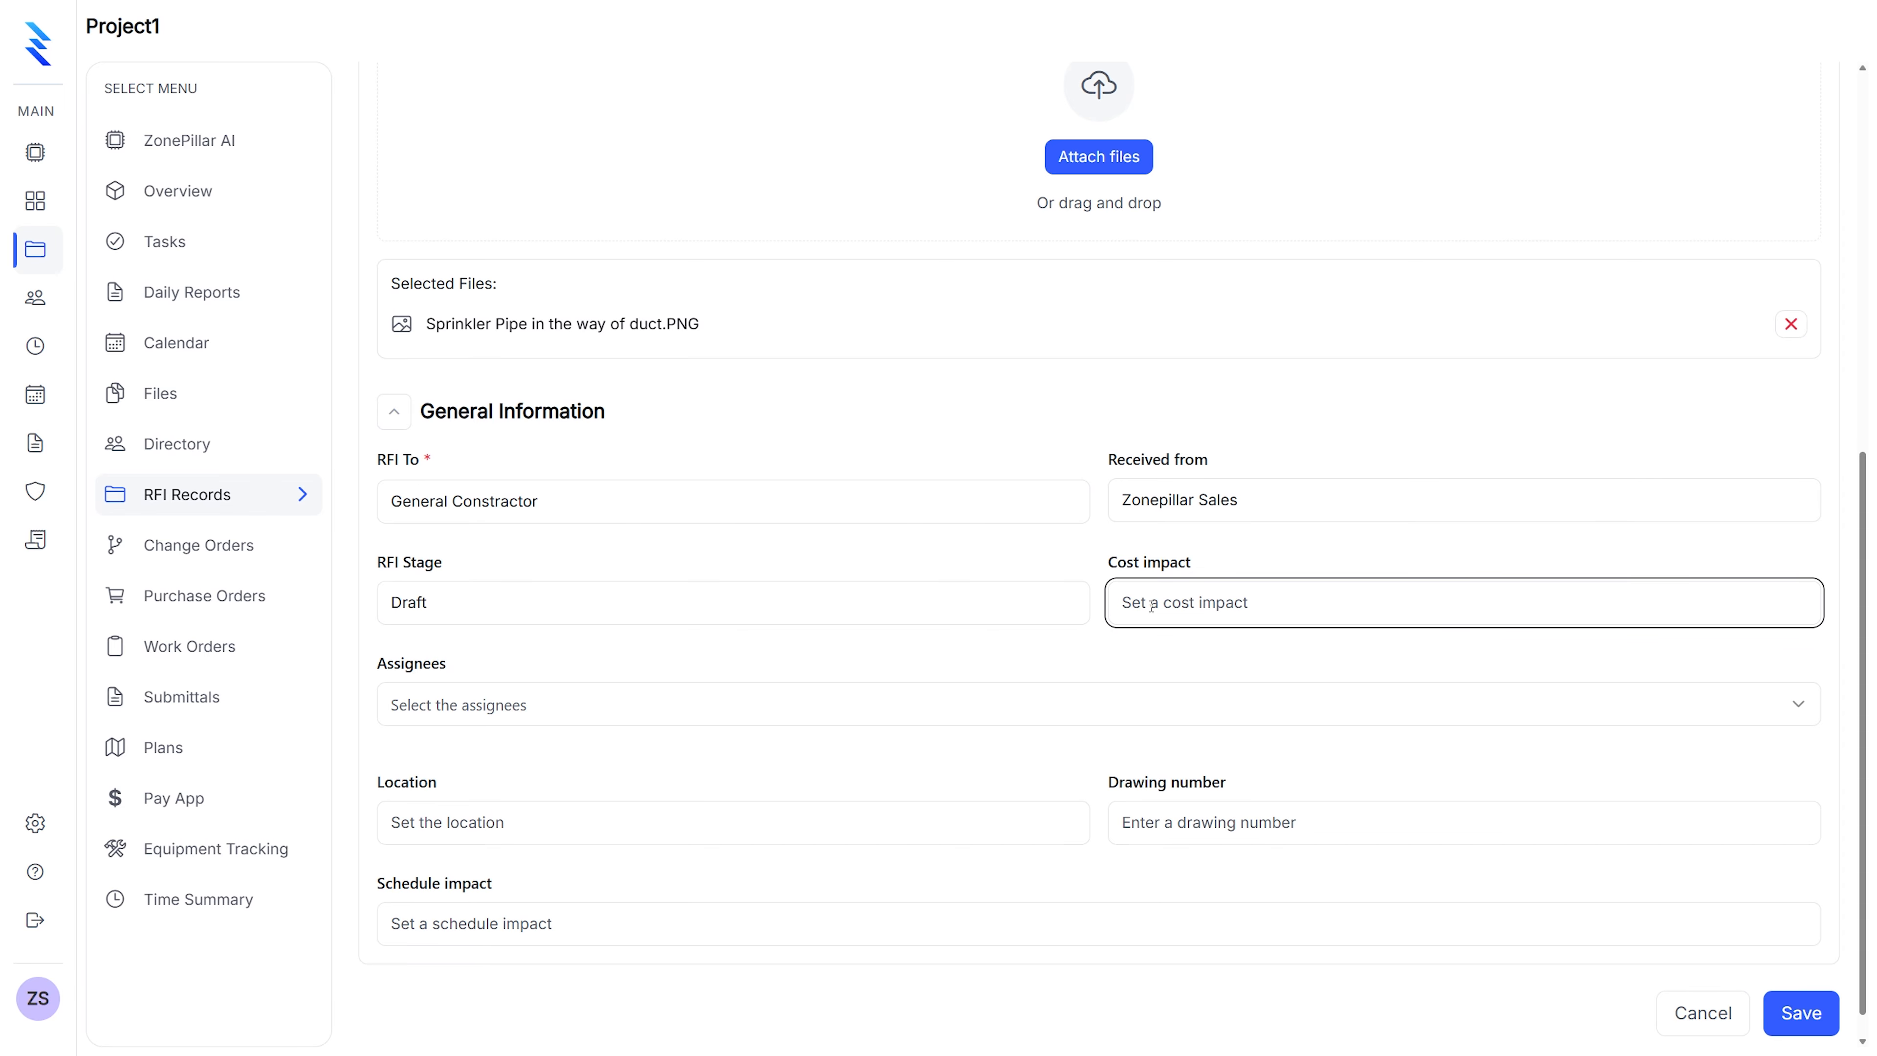
Assign ZonePillar Sales, set drawing M101 and schedule impact 1-2 weeks, then save the RFI
click(522, 714)
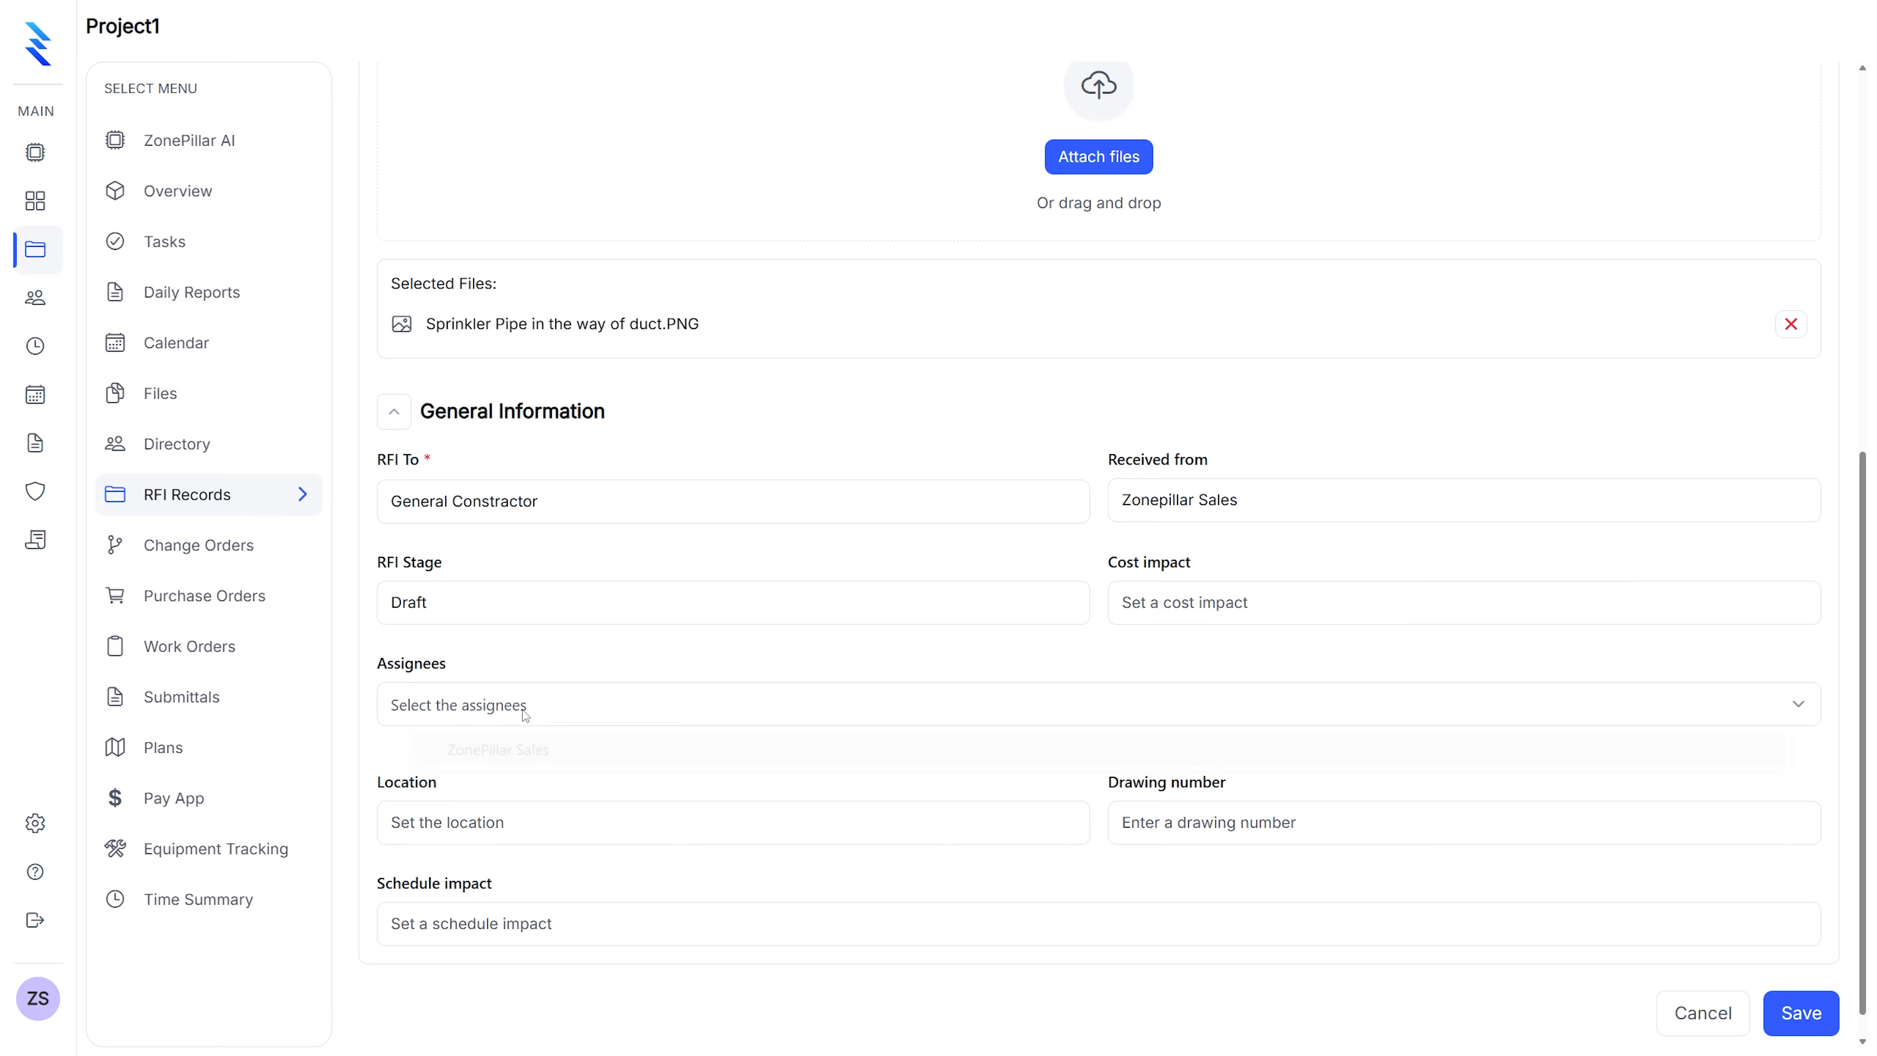
click(503, 755)
scroll(547, 748, down, 1)
click(607, 774)
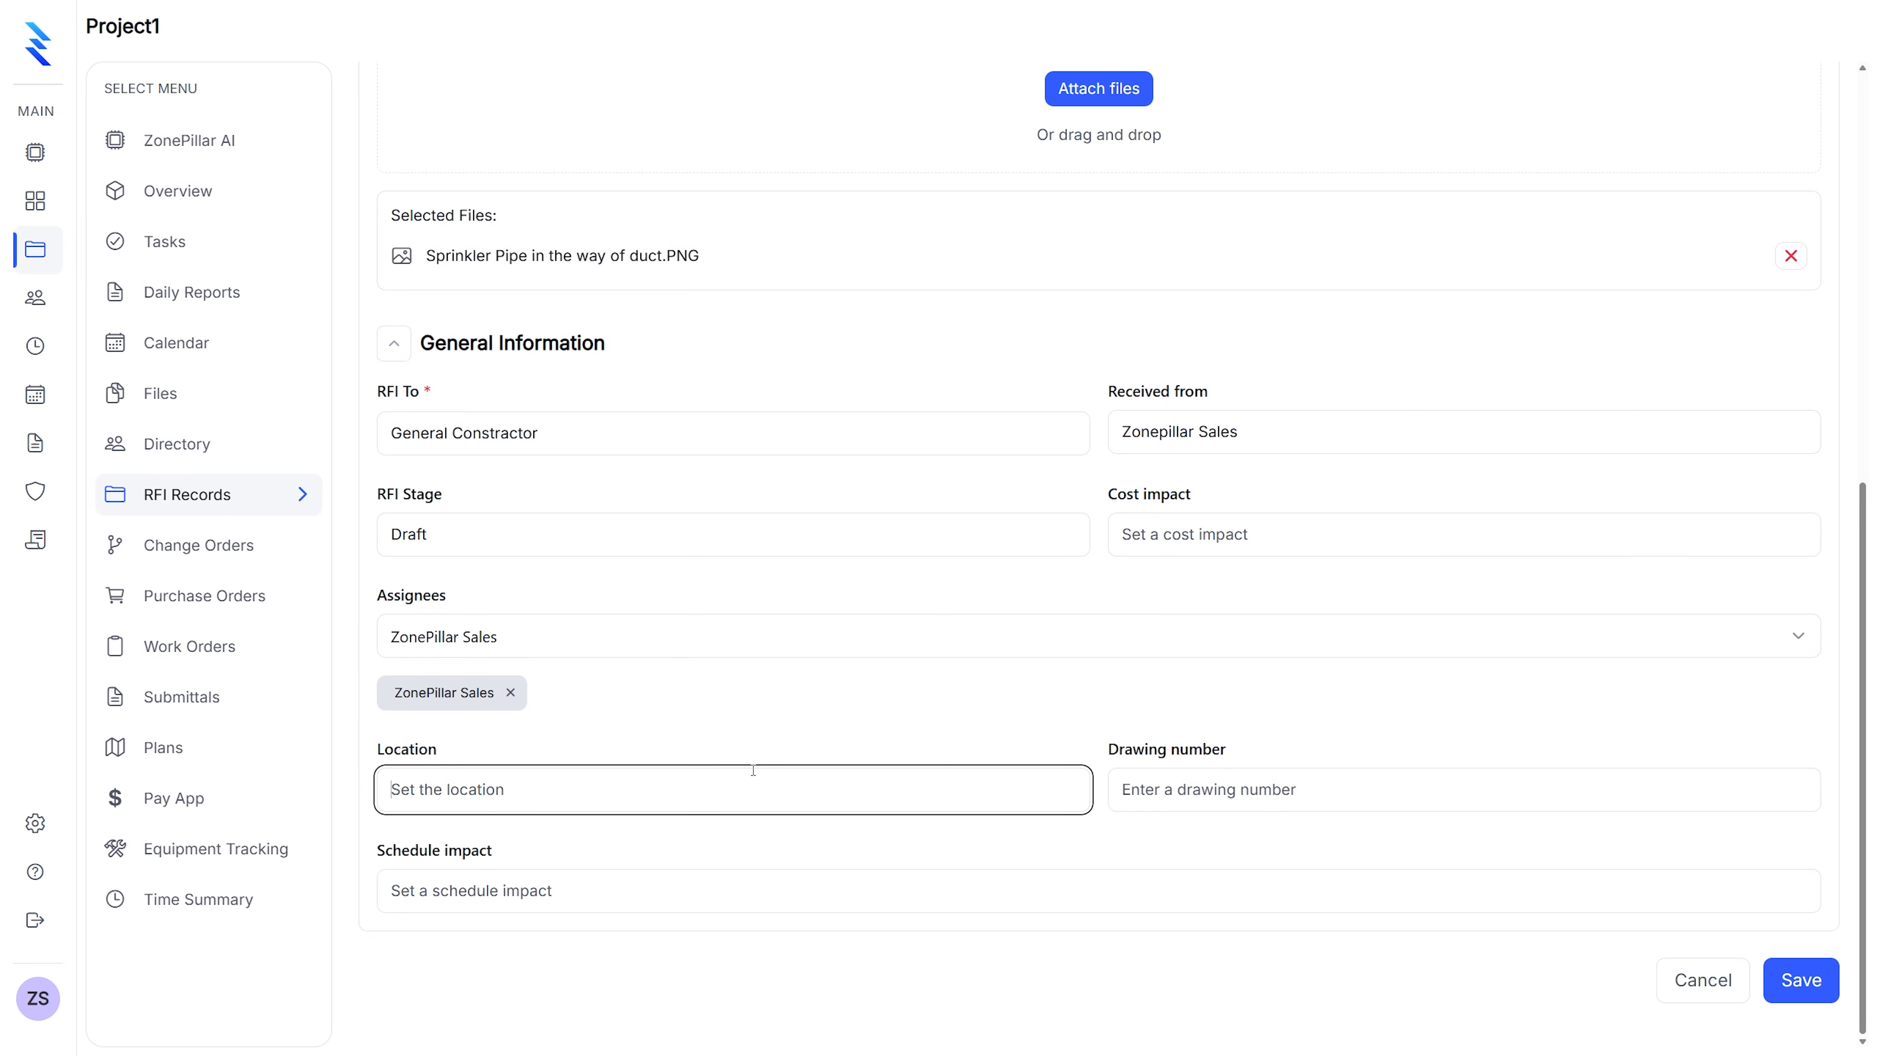
click(1168, 795)
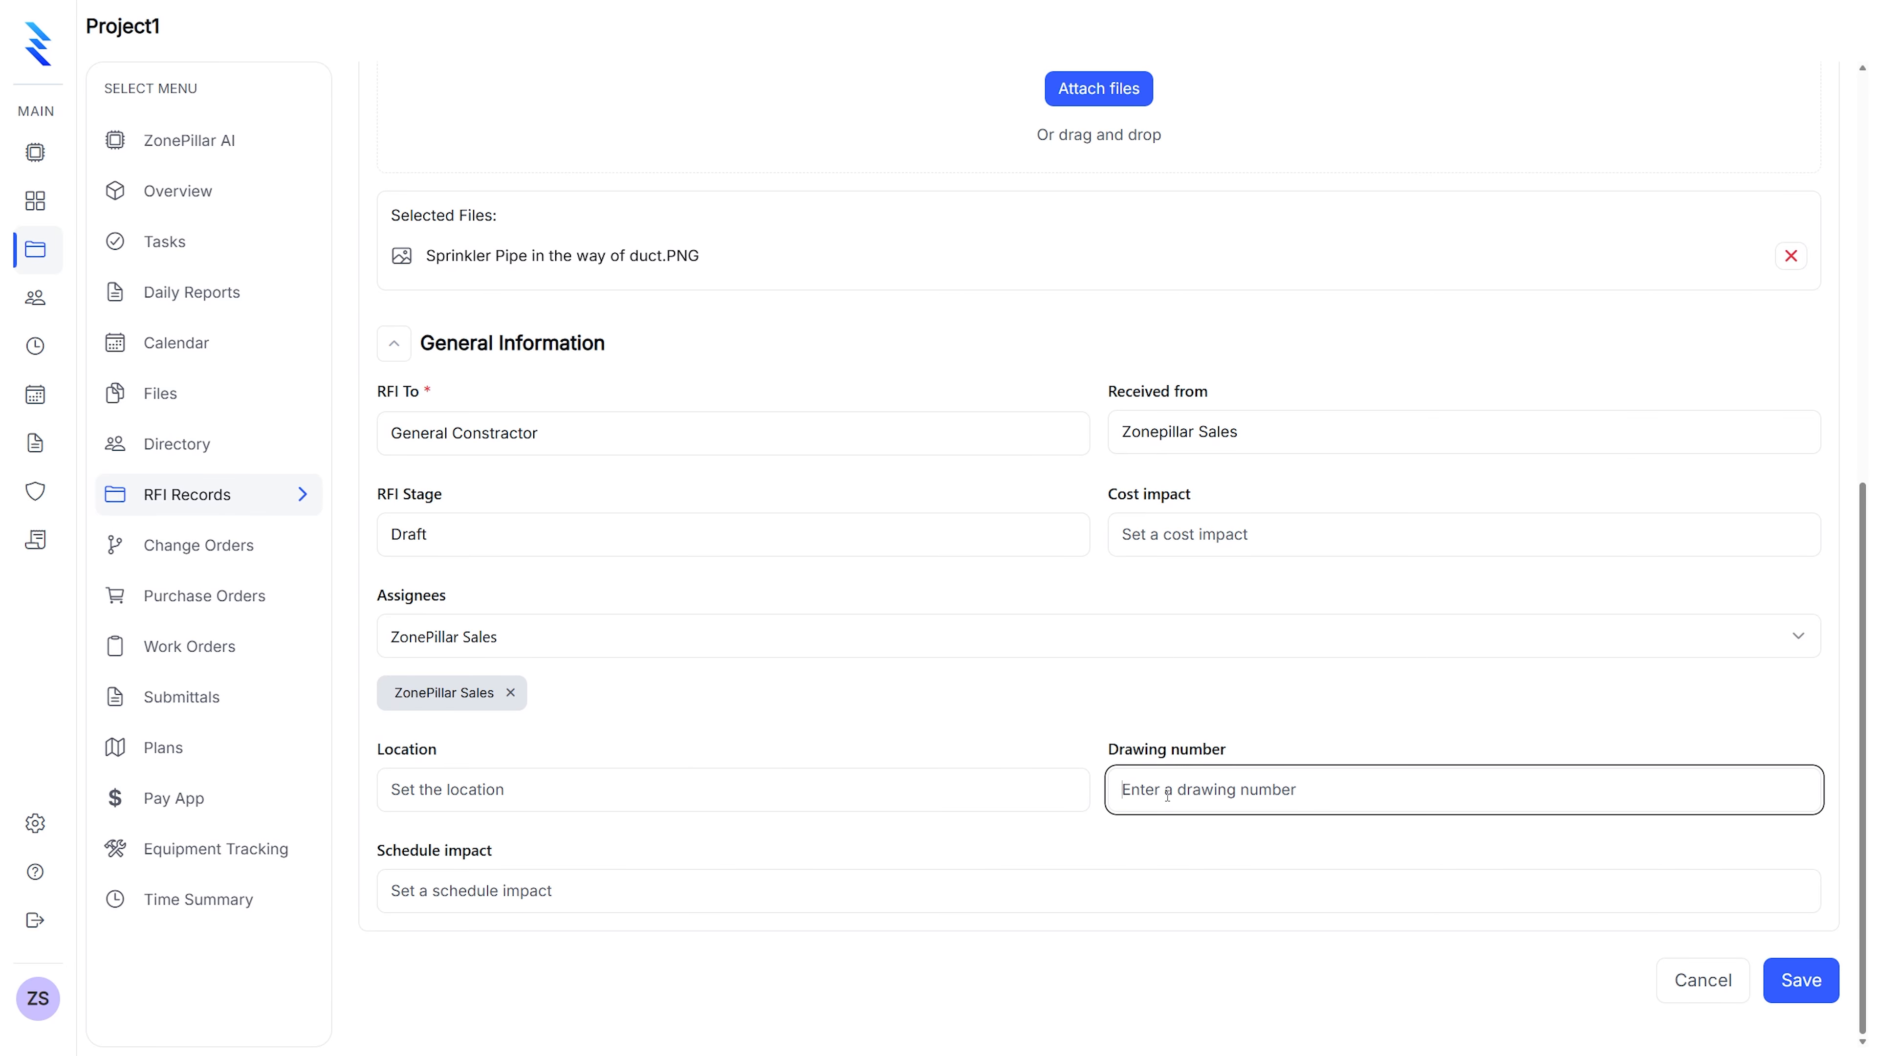
text(M101)
click(548, 897)
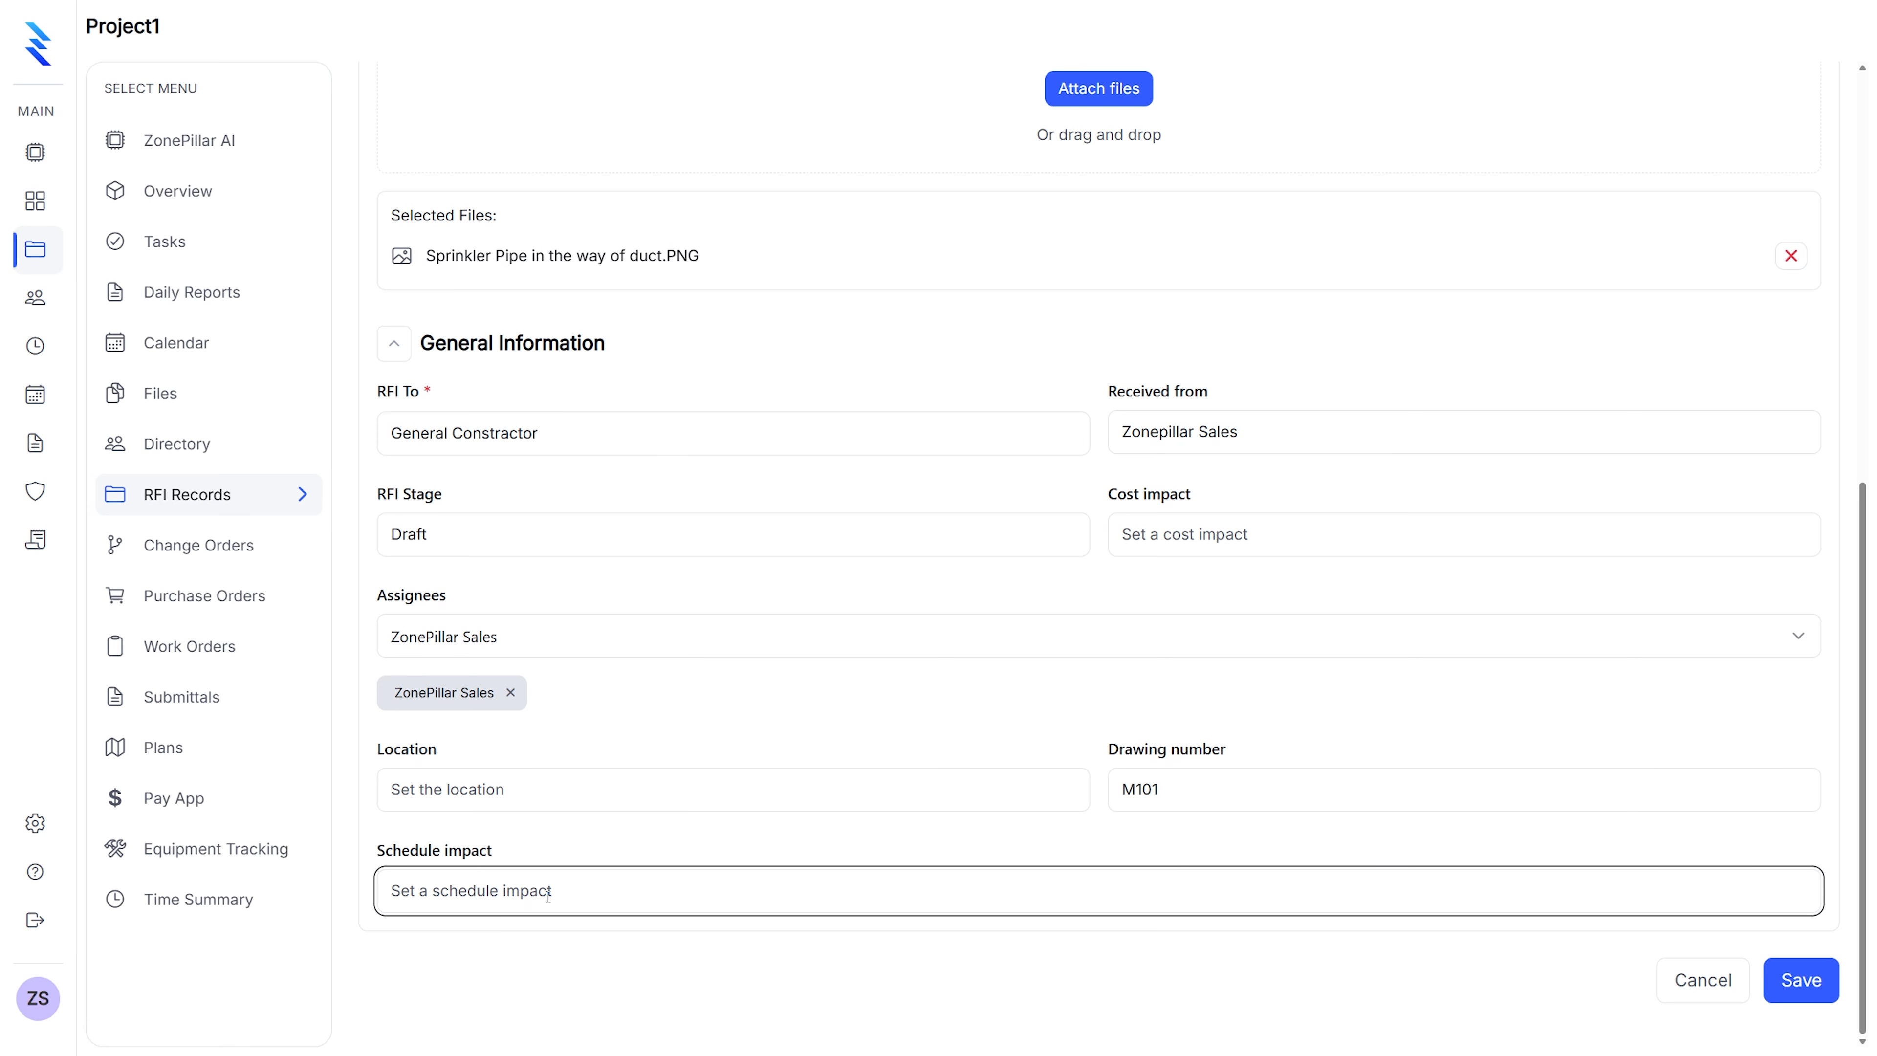
text(1-2 weeks)
click(1804, 980)
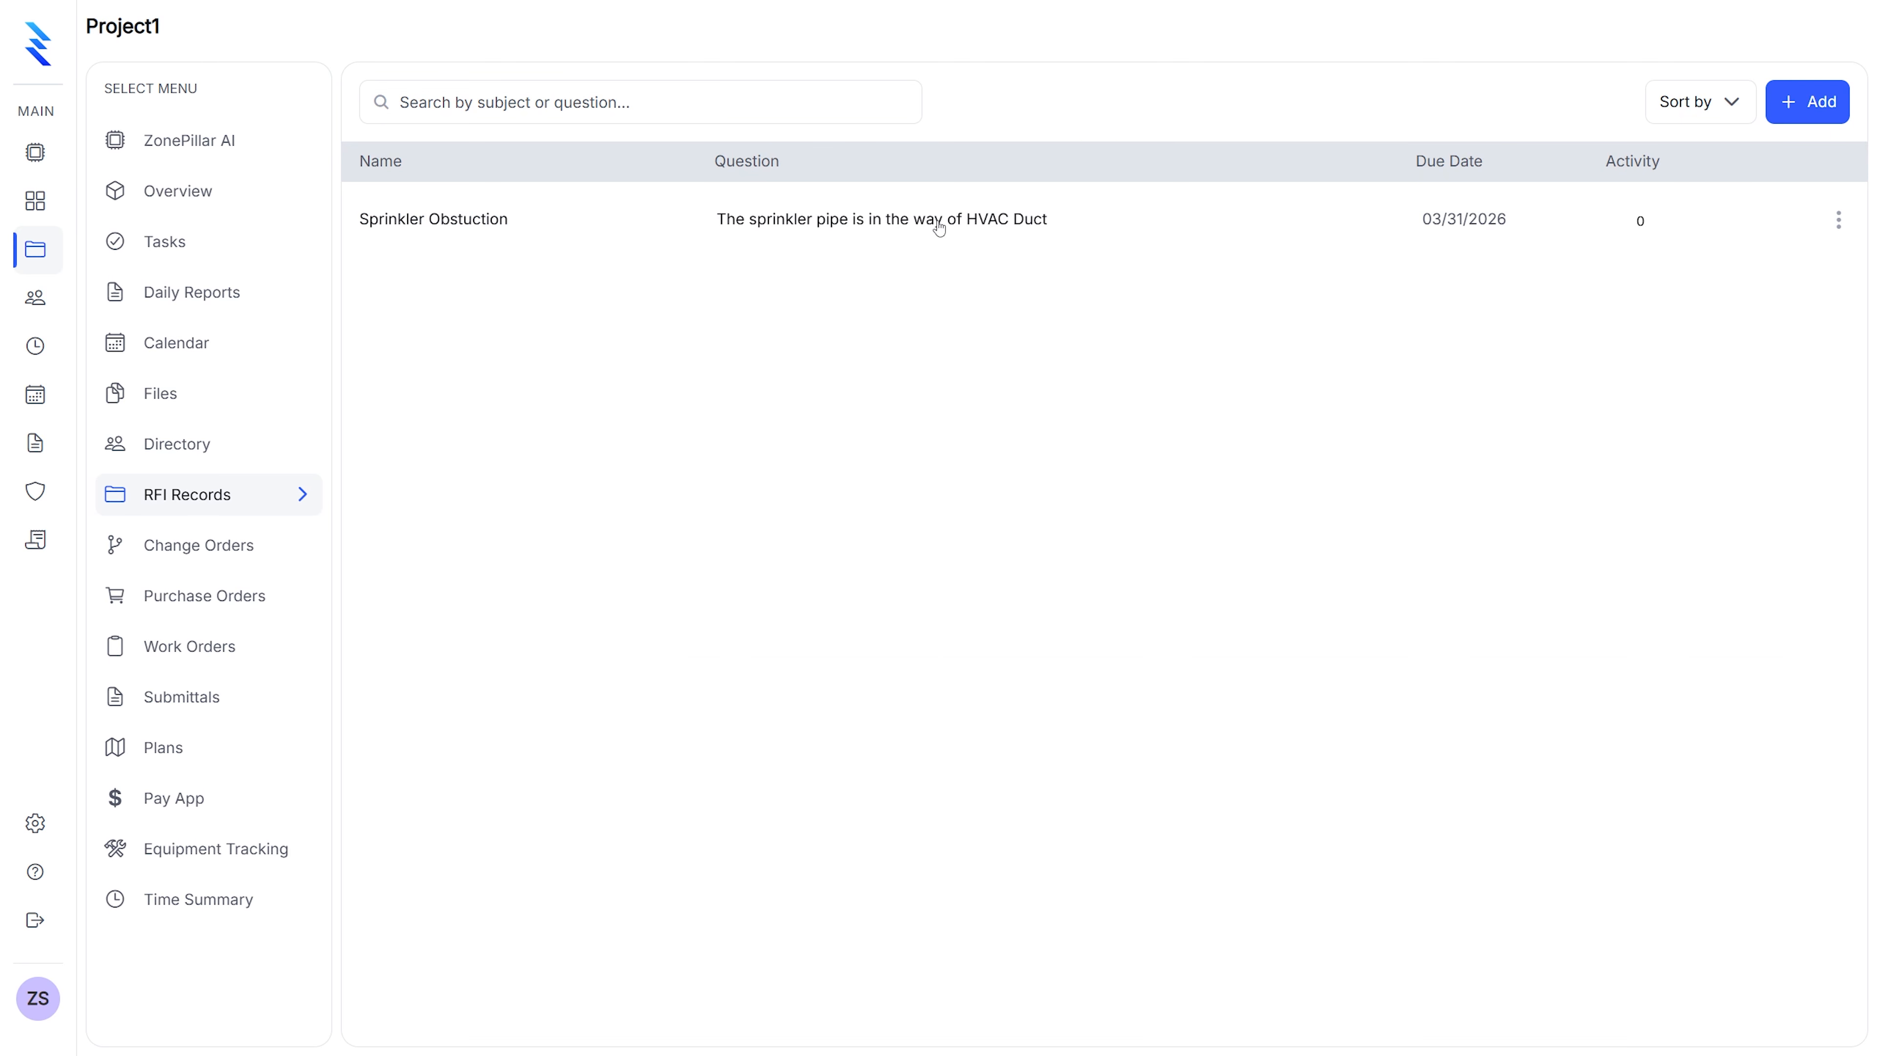
Open the Sprinkler Obstuction RFI details and review its PDF preview
click(722, 225)
scroll(695, 288, down, 6)
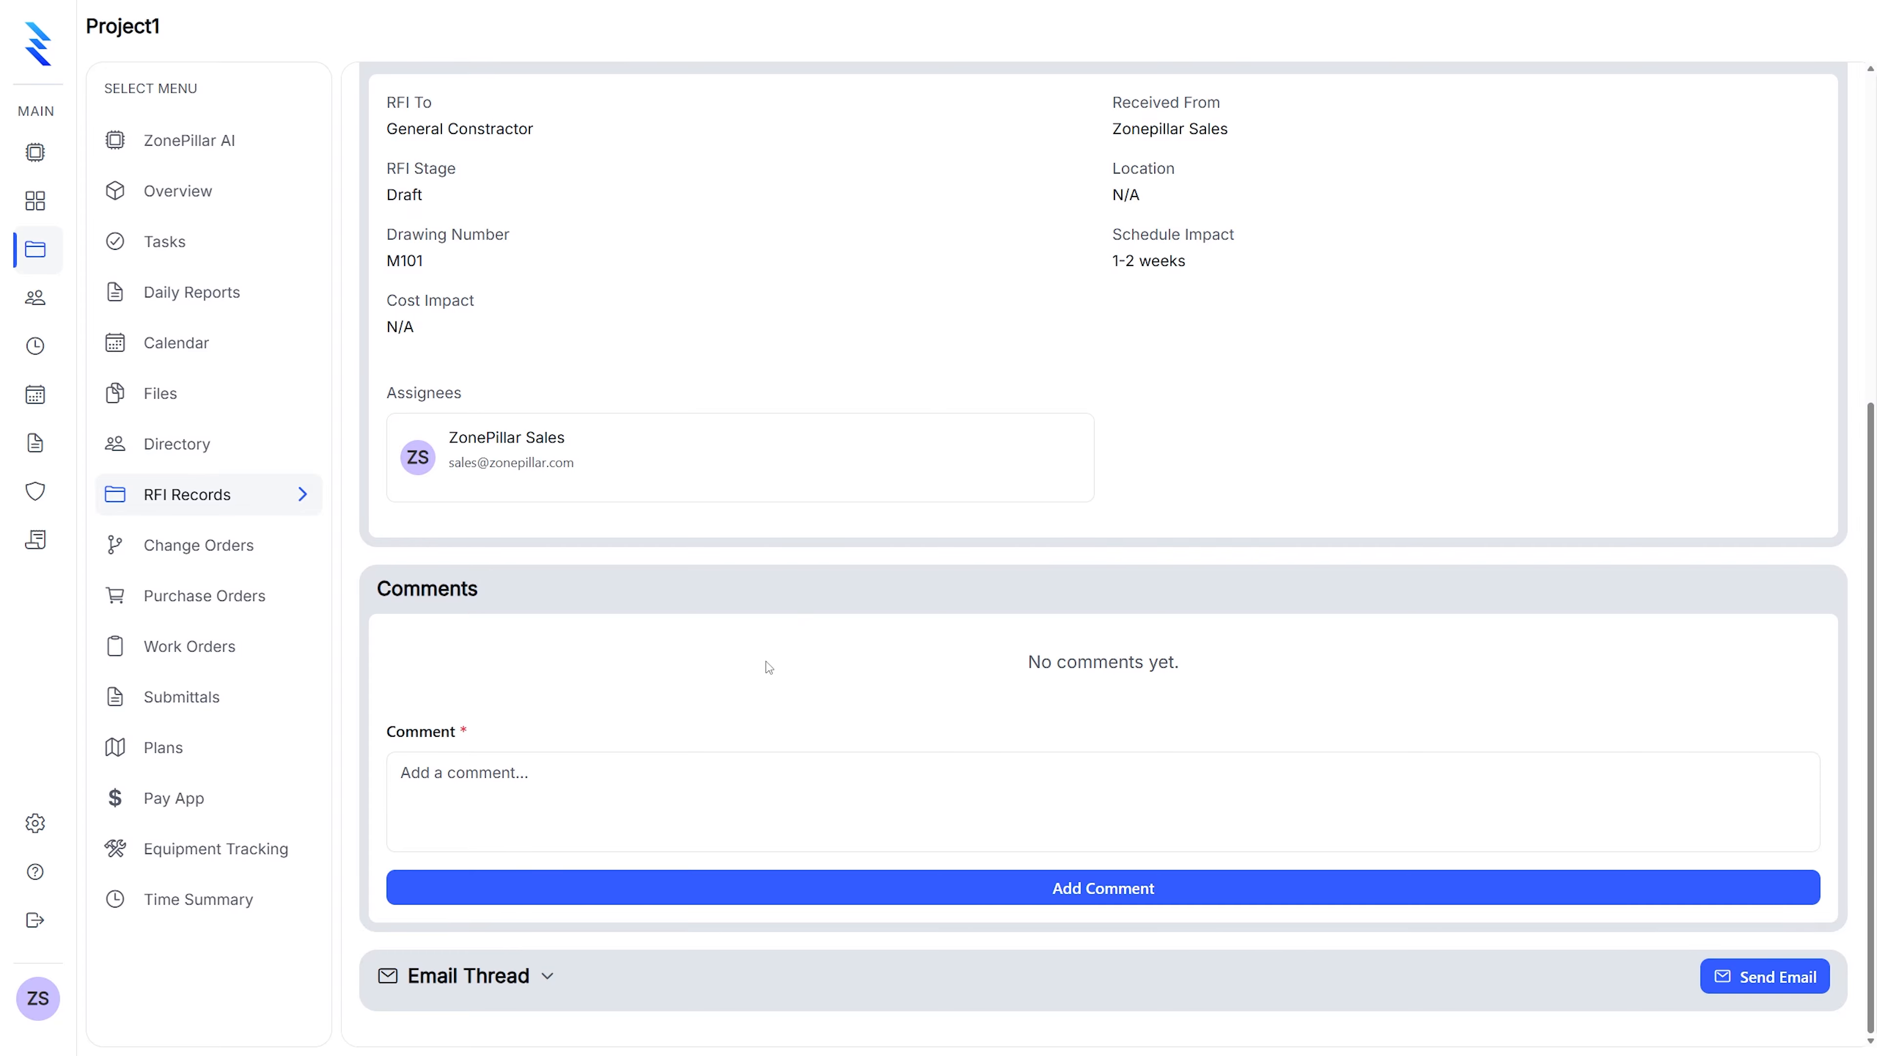
scroll(744, 720, up, 6)
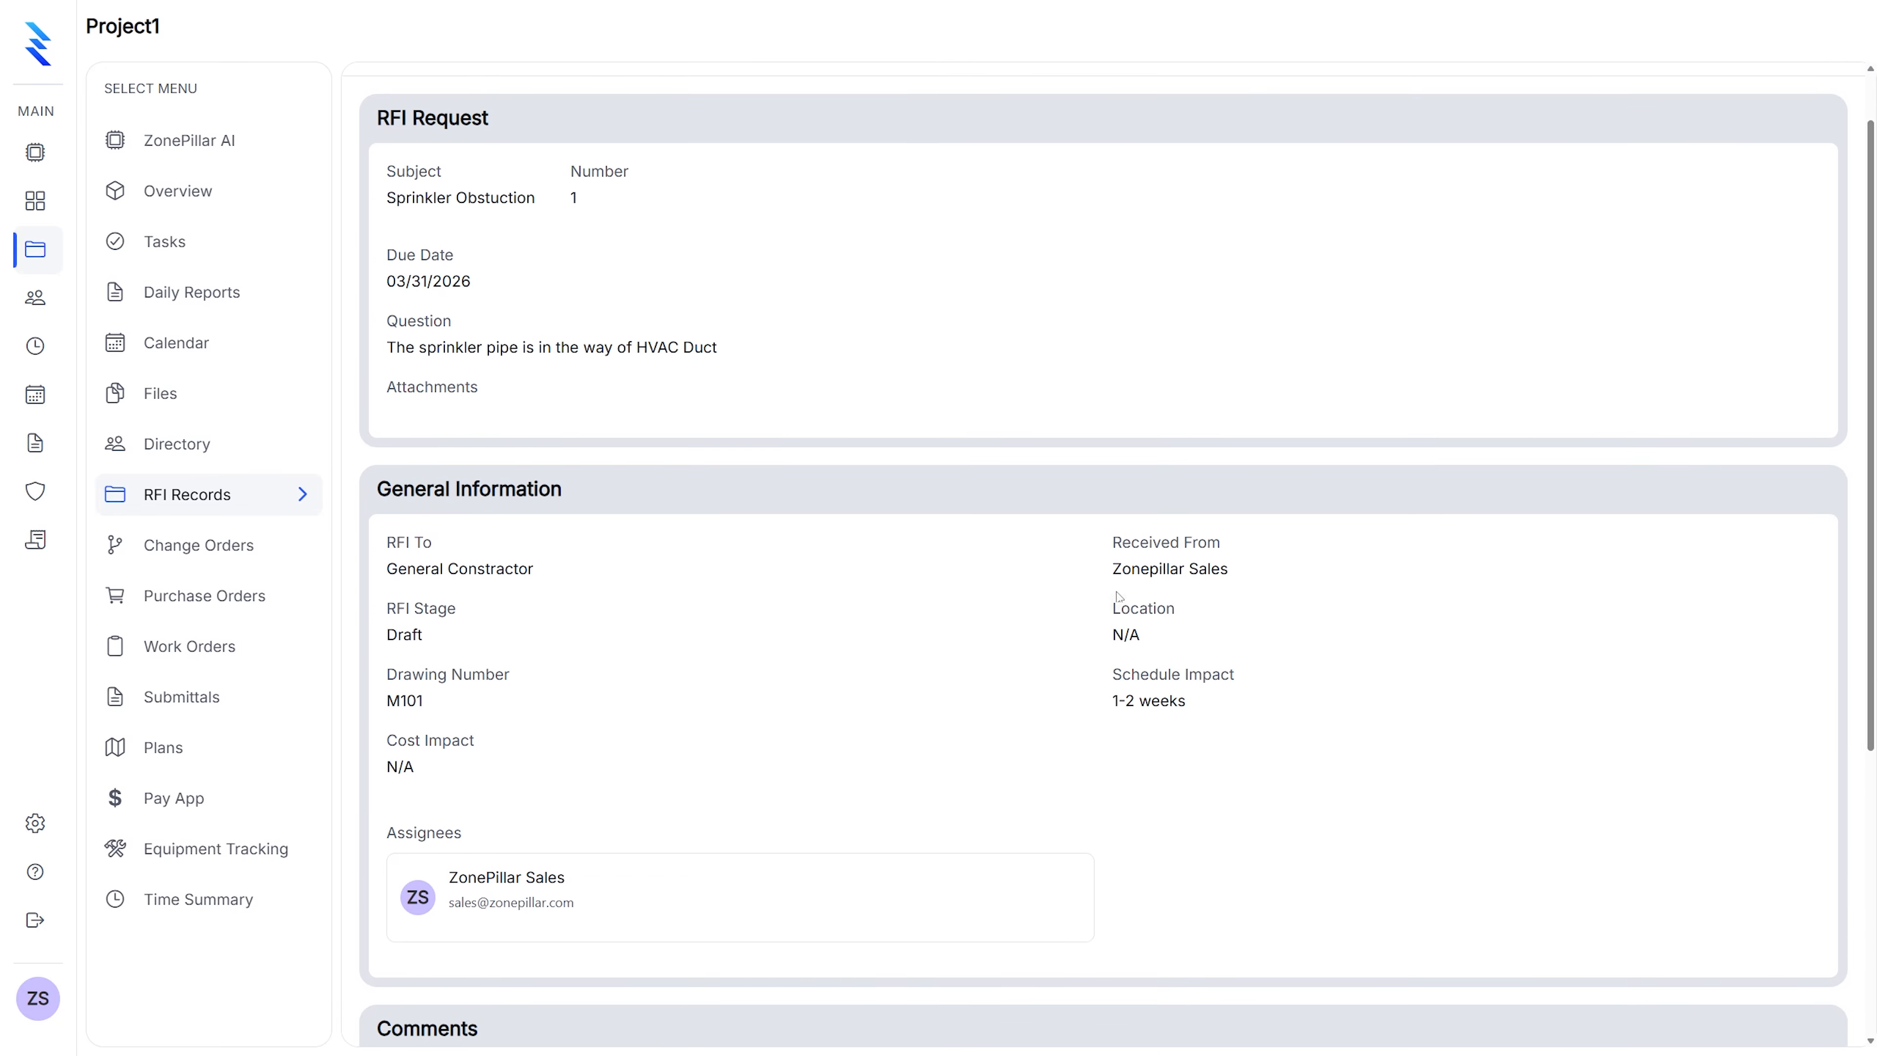
click(1472, 108)
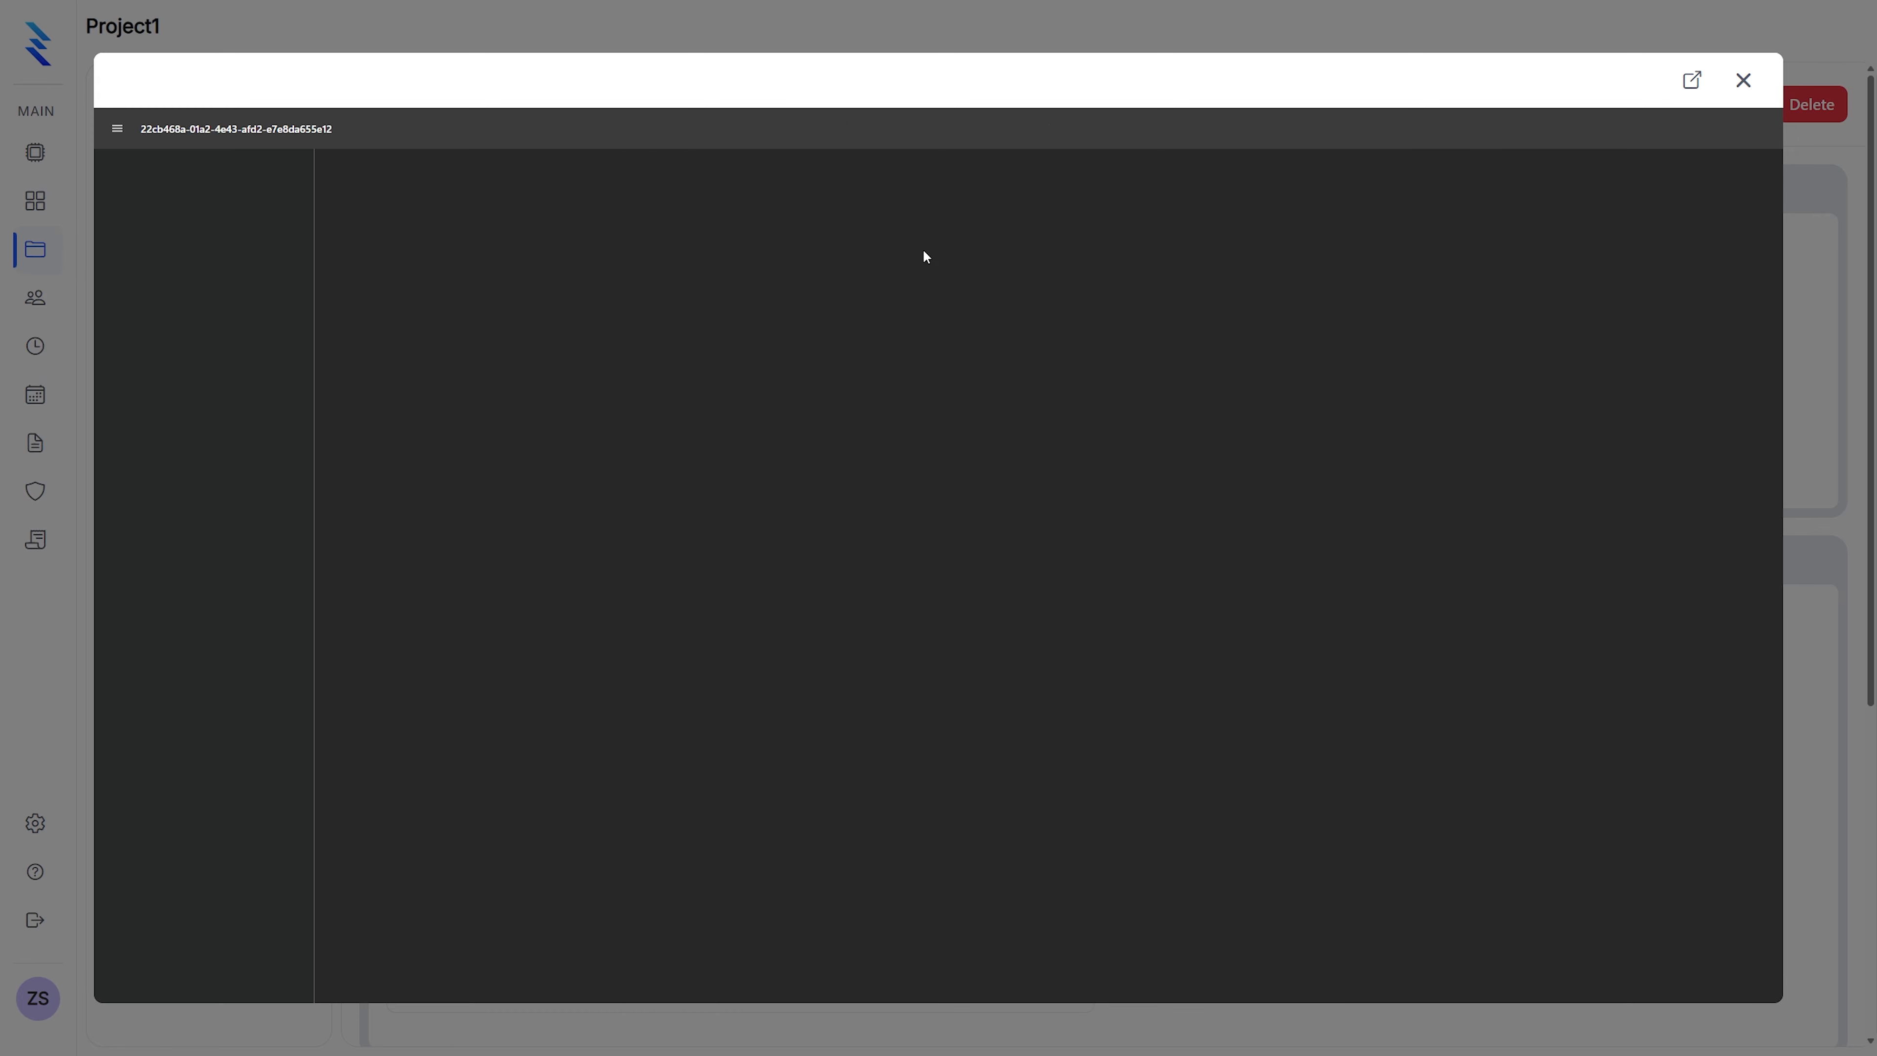
scroll(968, 410, down, 5)
scroll(991, 397, up, 5)
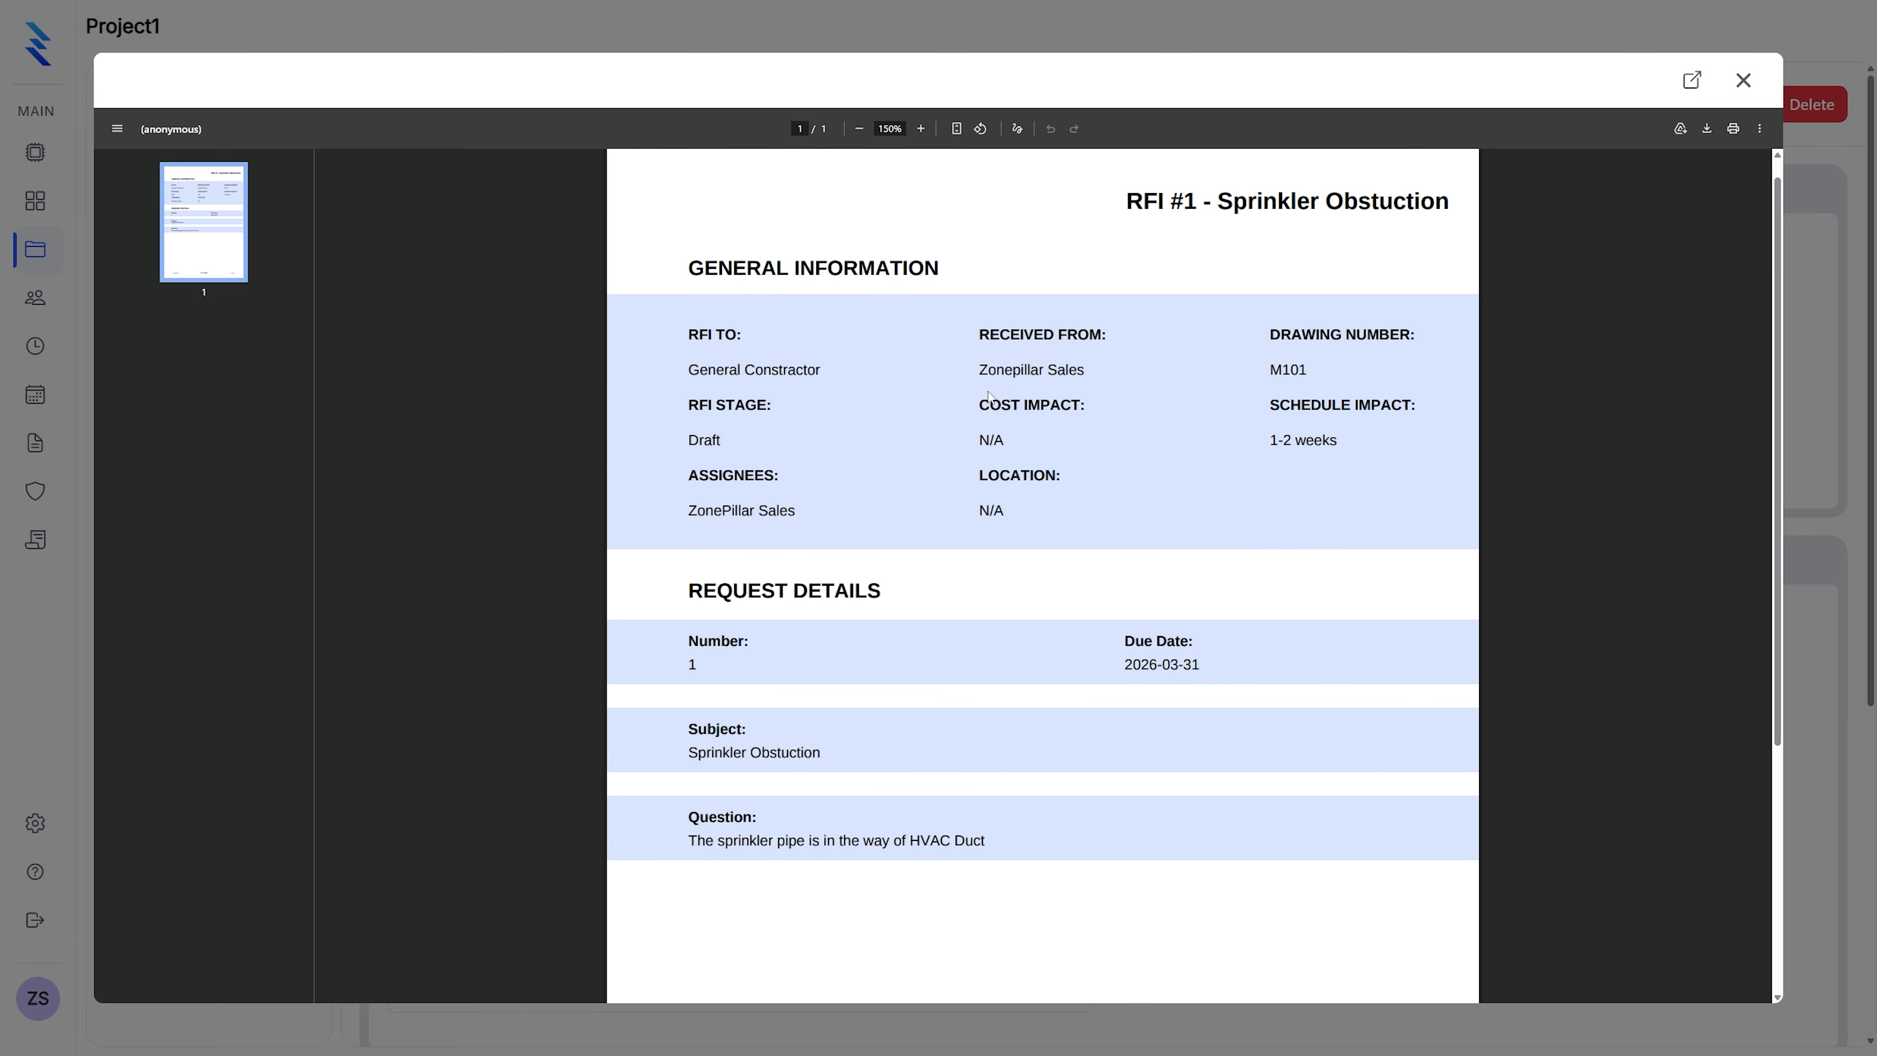
Close the preview and start a new change order from the project's Change Orders
click(1743, 80)
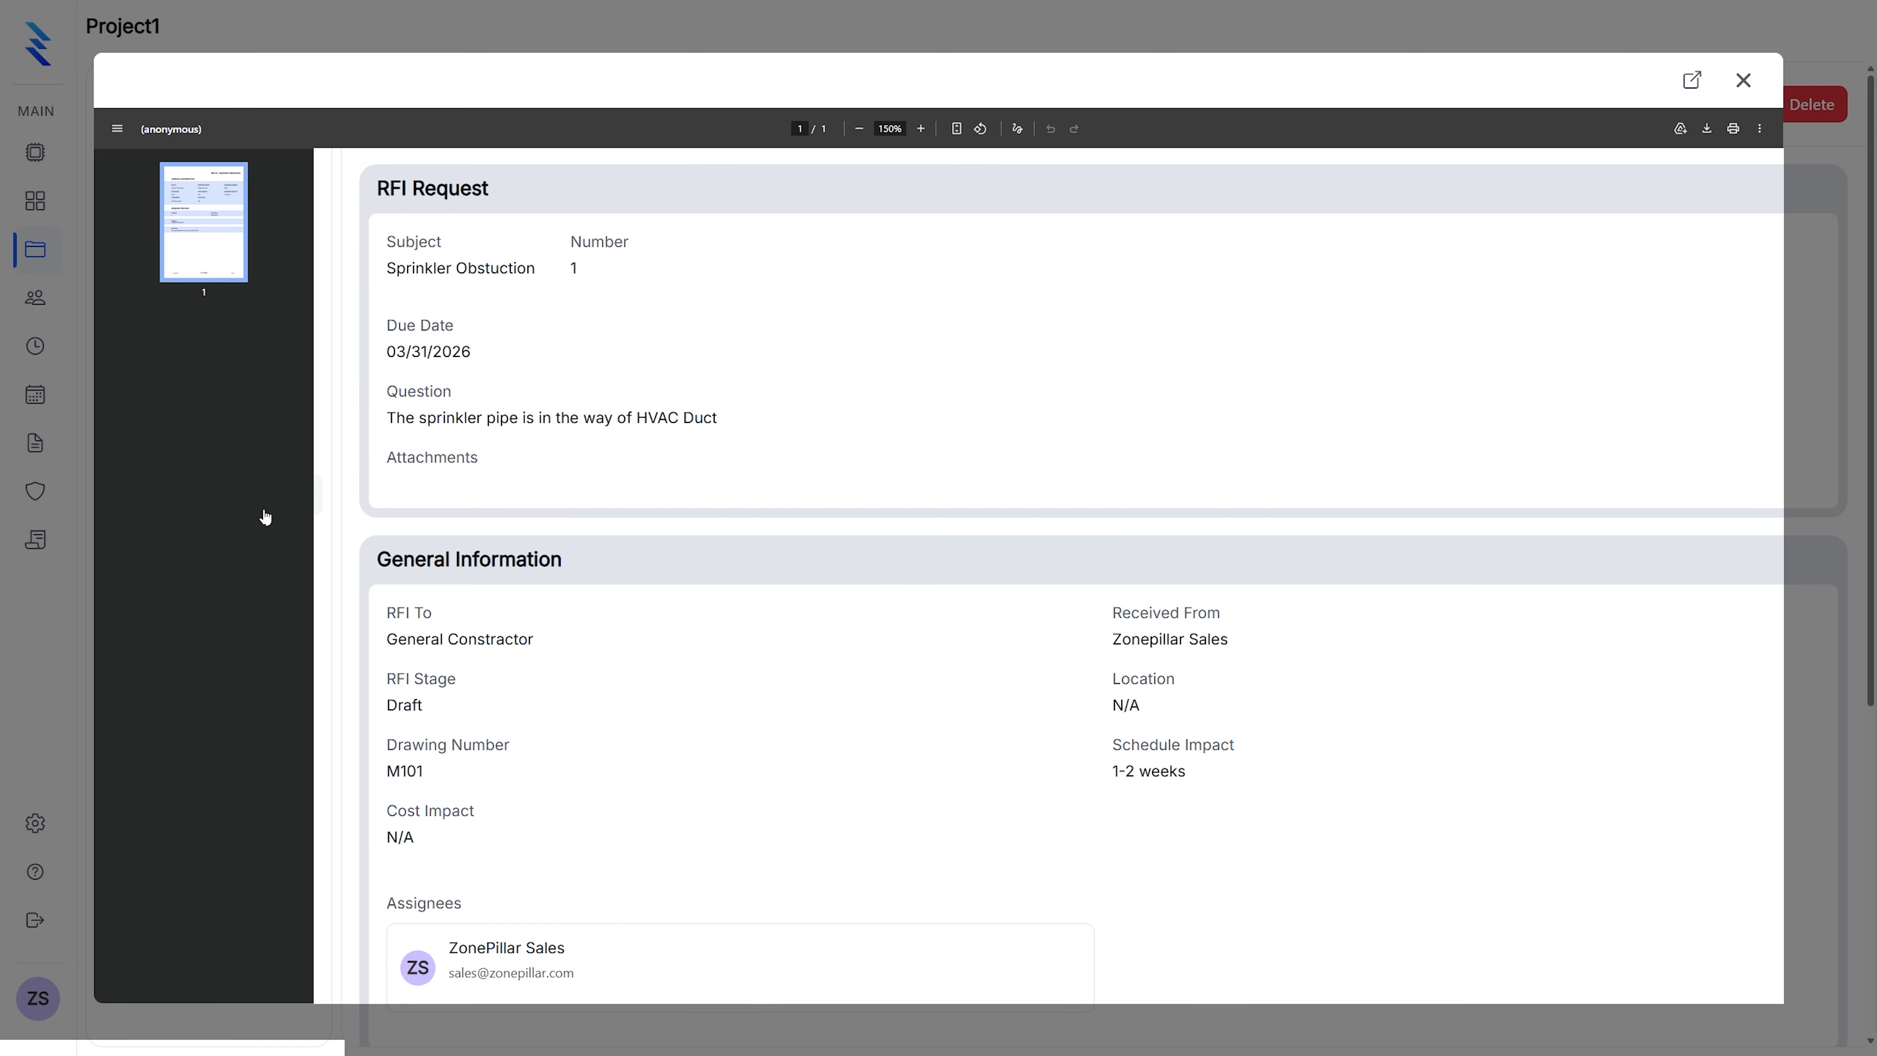
click(214, 551)
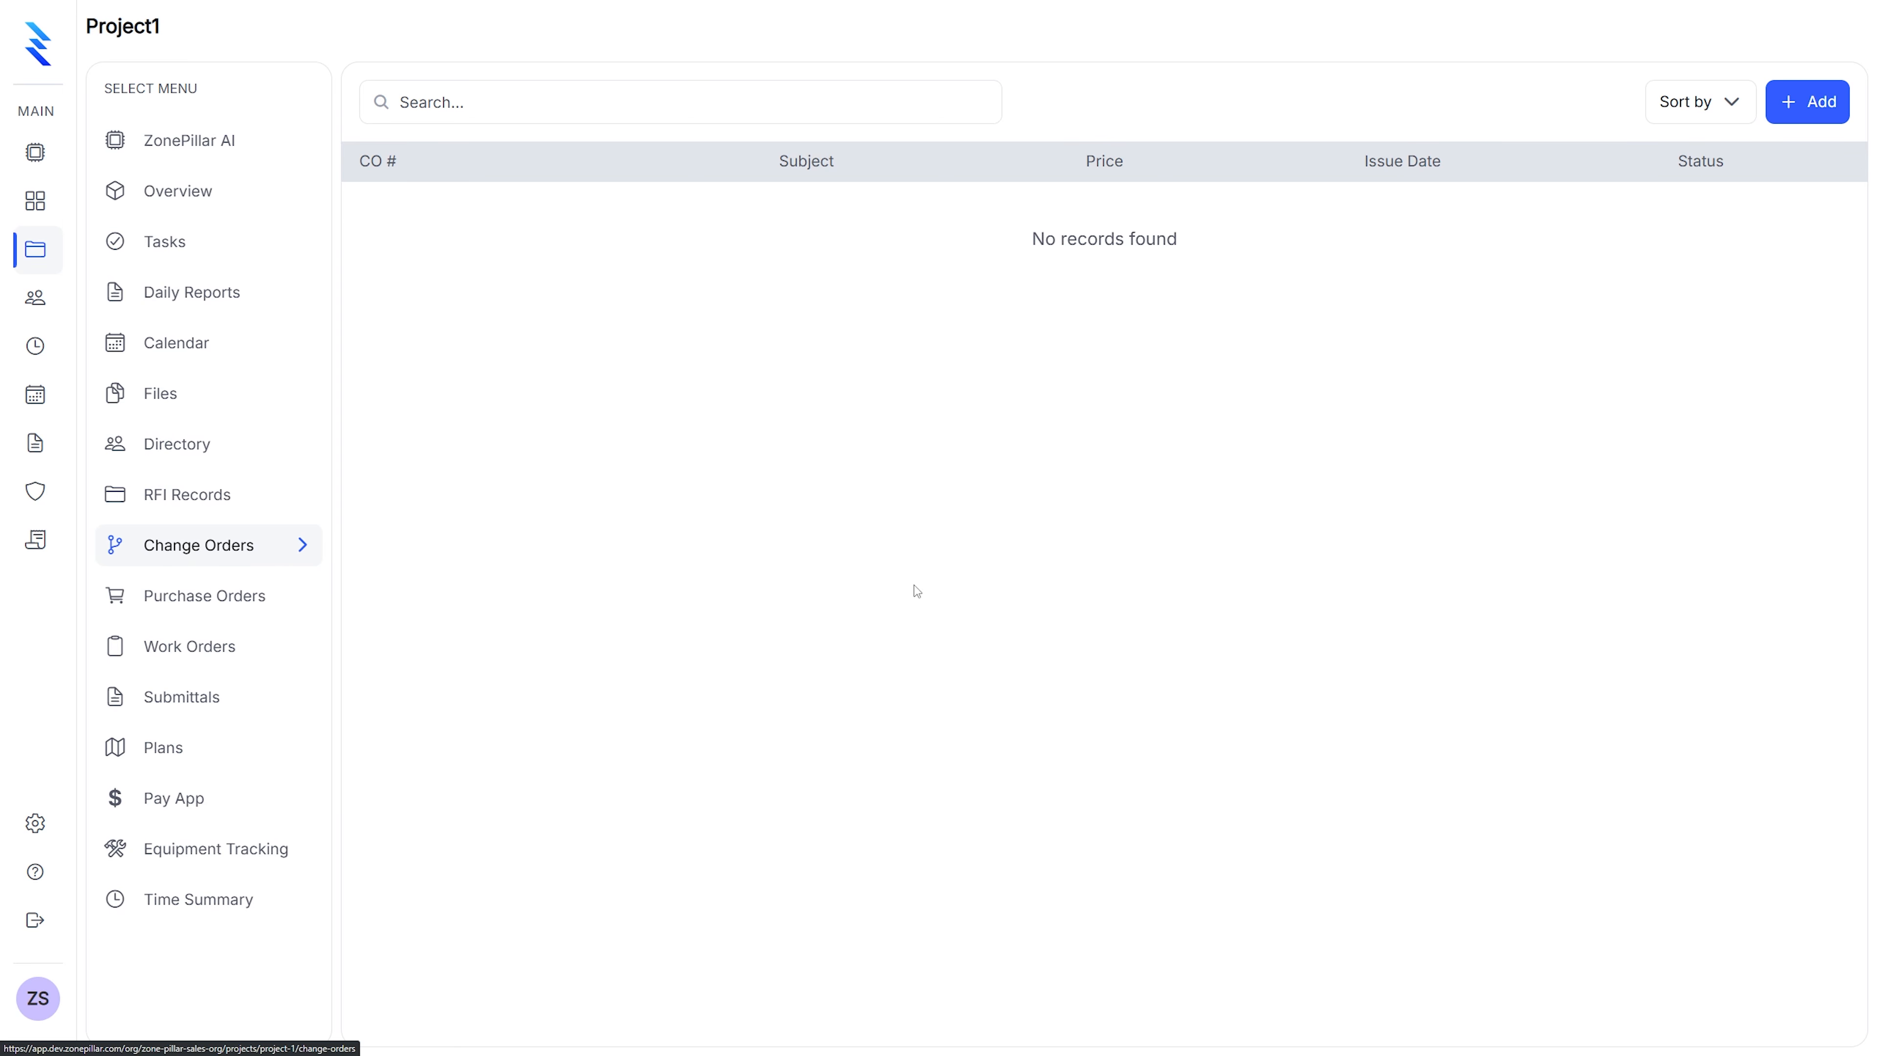
click(1797, 105)
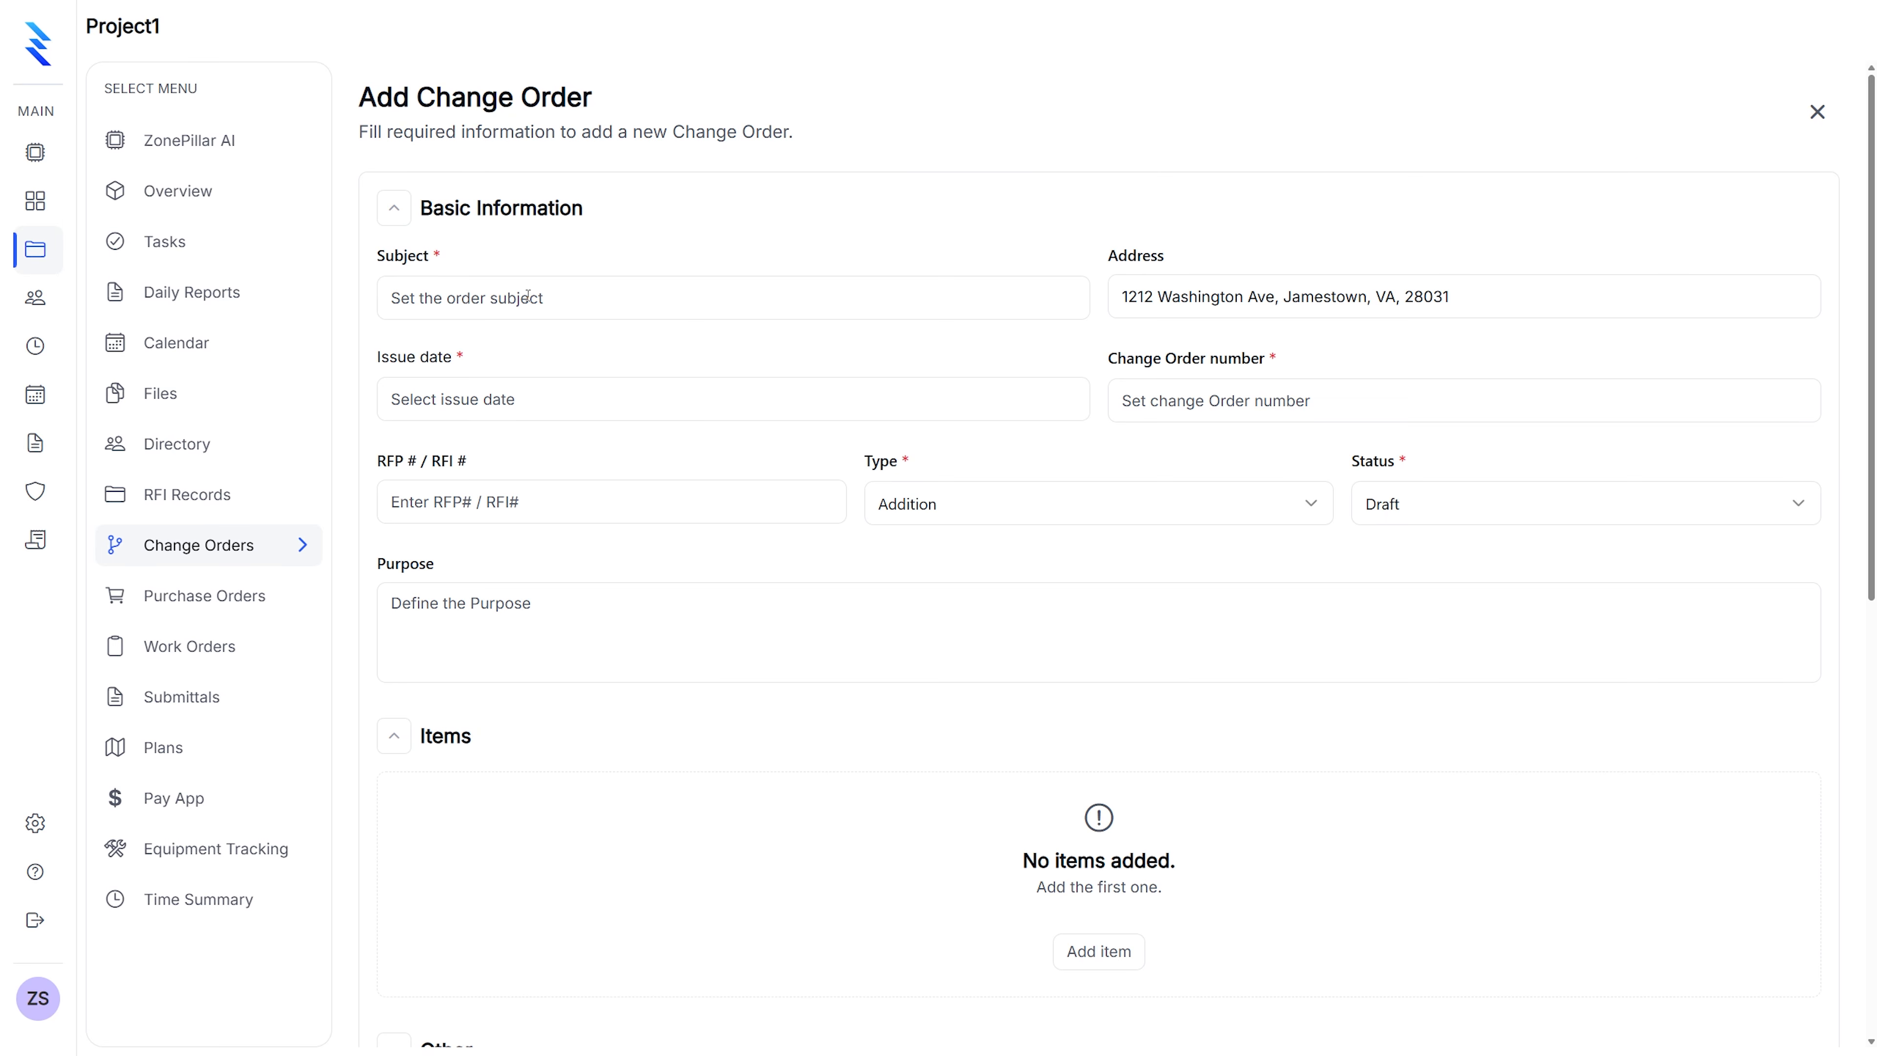
Enter change order subject 'Sprinkler Pipe Obstruction' with issue date 03/24/2026
click(512, 297)
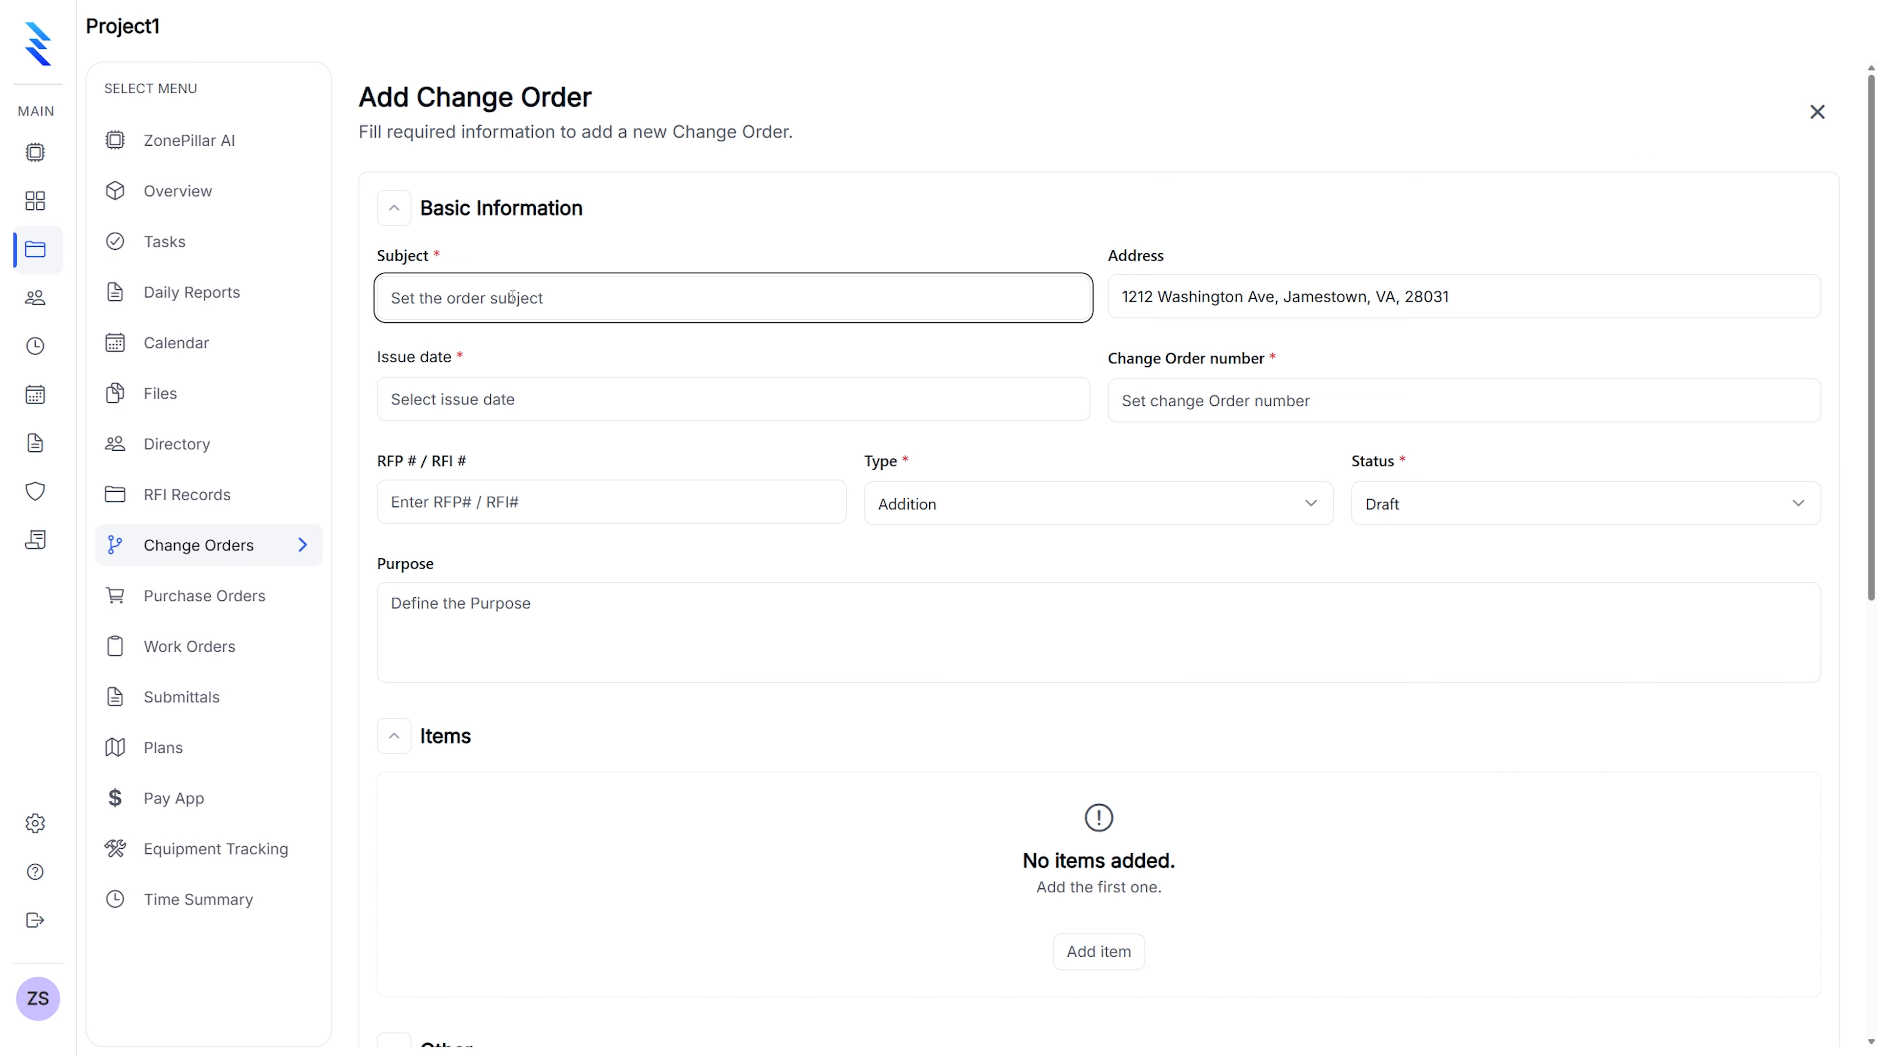
text(Srinklewr)
key(BackSpace)
key(BackSpace)
key(BackSpace)
key(BackSpace)
key(BackSpace)
key(BackSpace)
key(BackSpace)
text(prinkler Pipe)
text( Relocati)
key(BackSpace)
key(BackSpace)
key(BackSpace)
key(BackSpace)
key(BackSpace)
key(BackSpace)
key(BackSpace)
key(BackSpace)
key(BackSpace)
key(BackSpace)
key(BackSpace)
text(pe Obstruction)
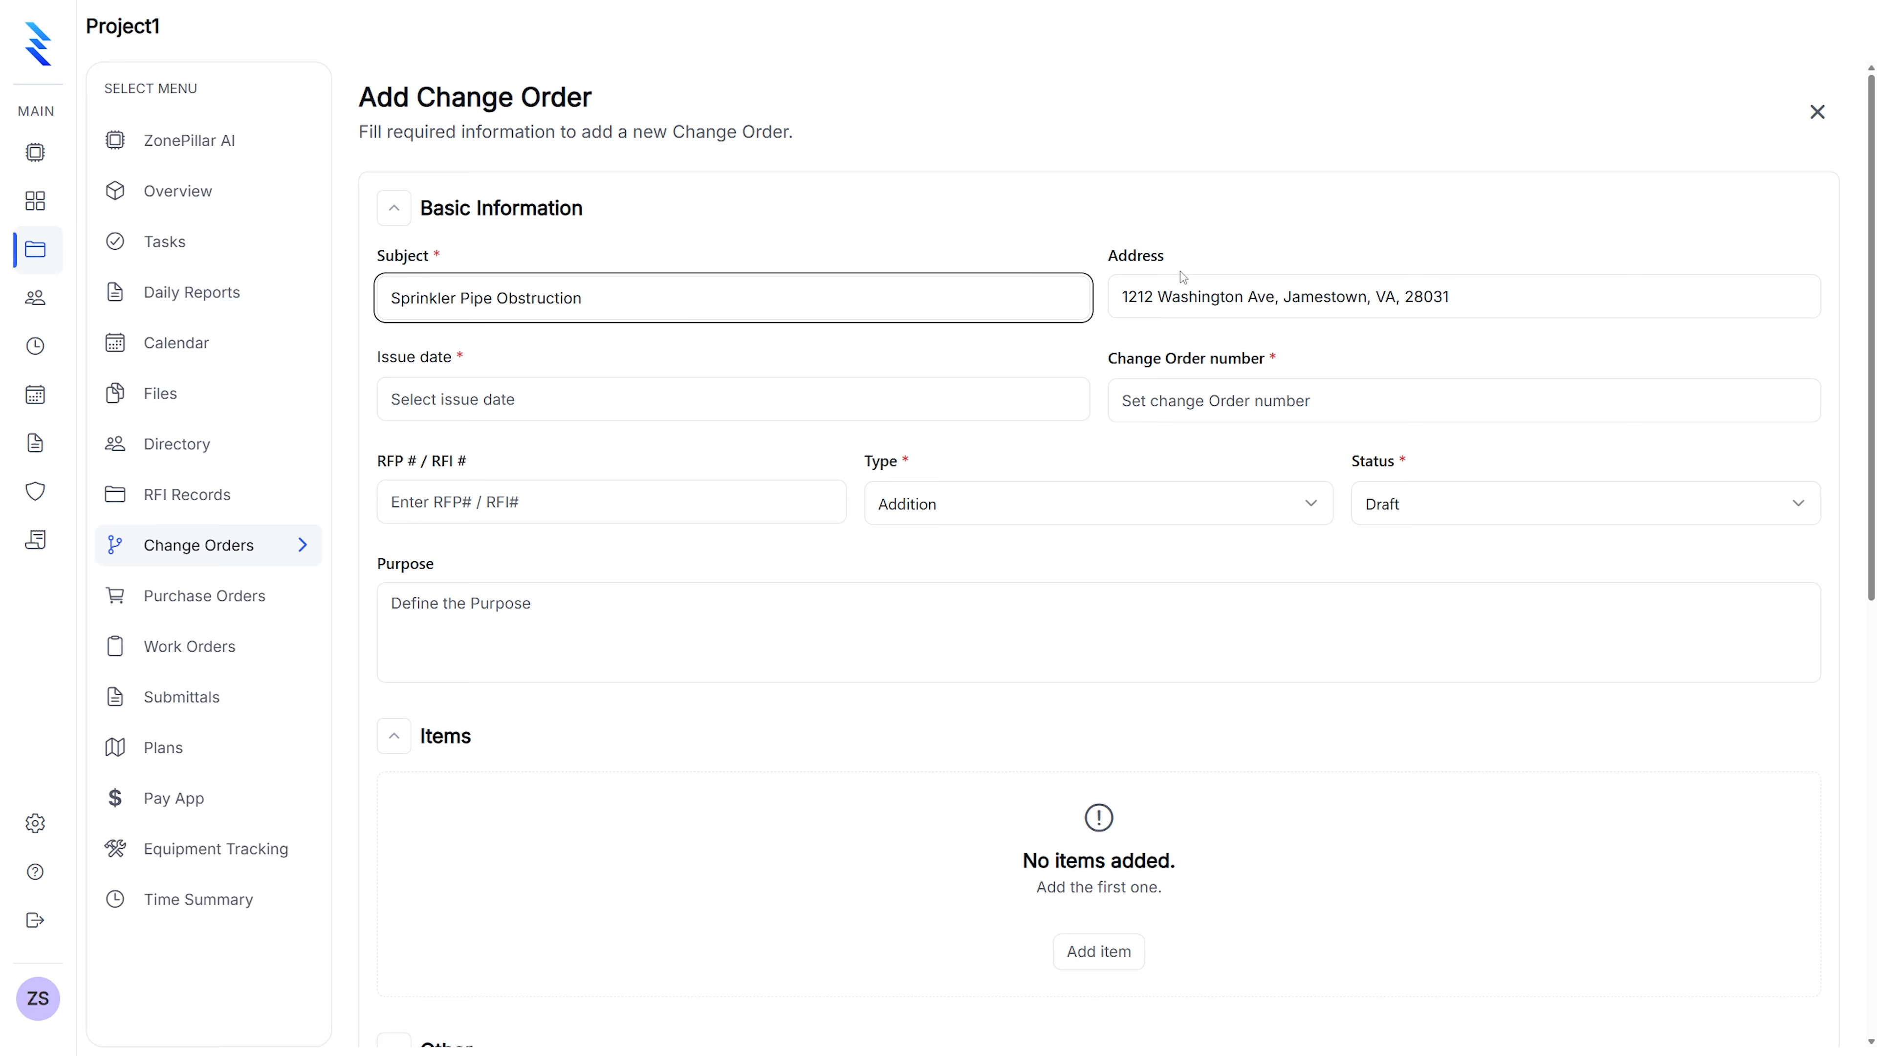
click(1294, 294)
click(512, 417)
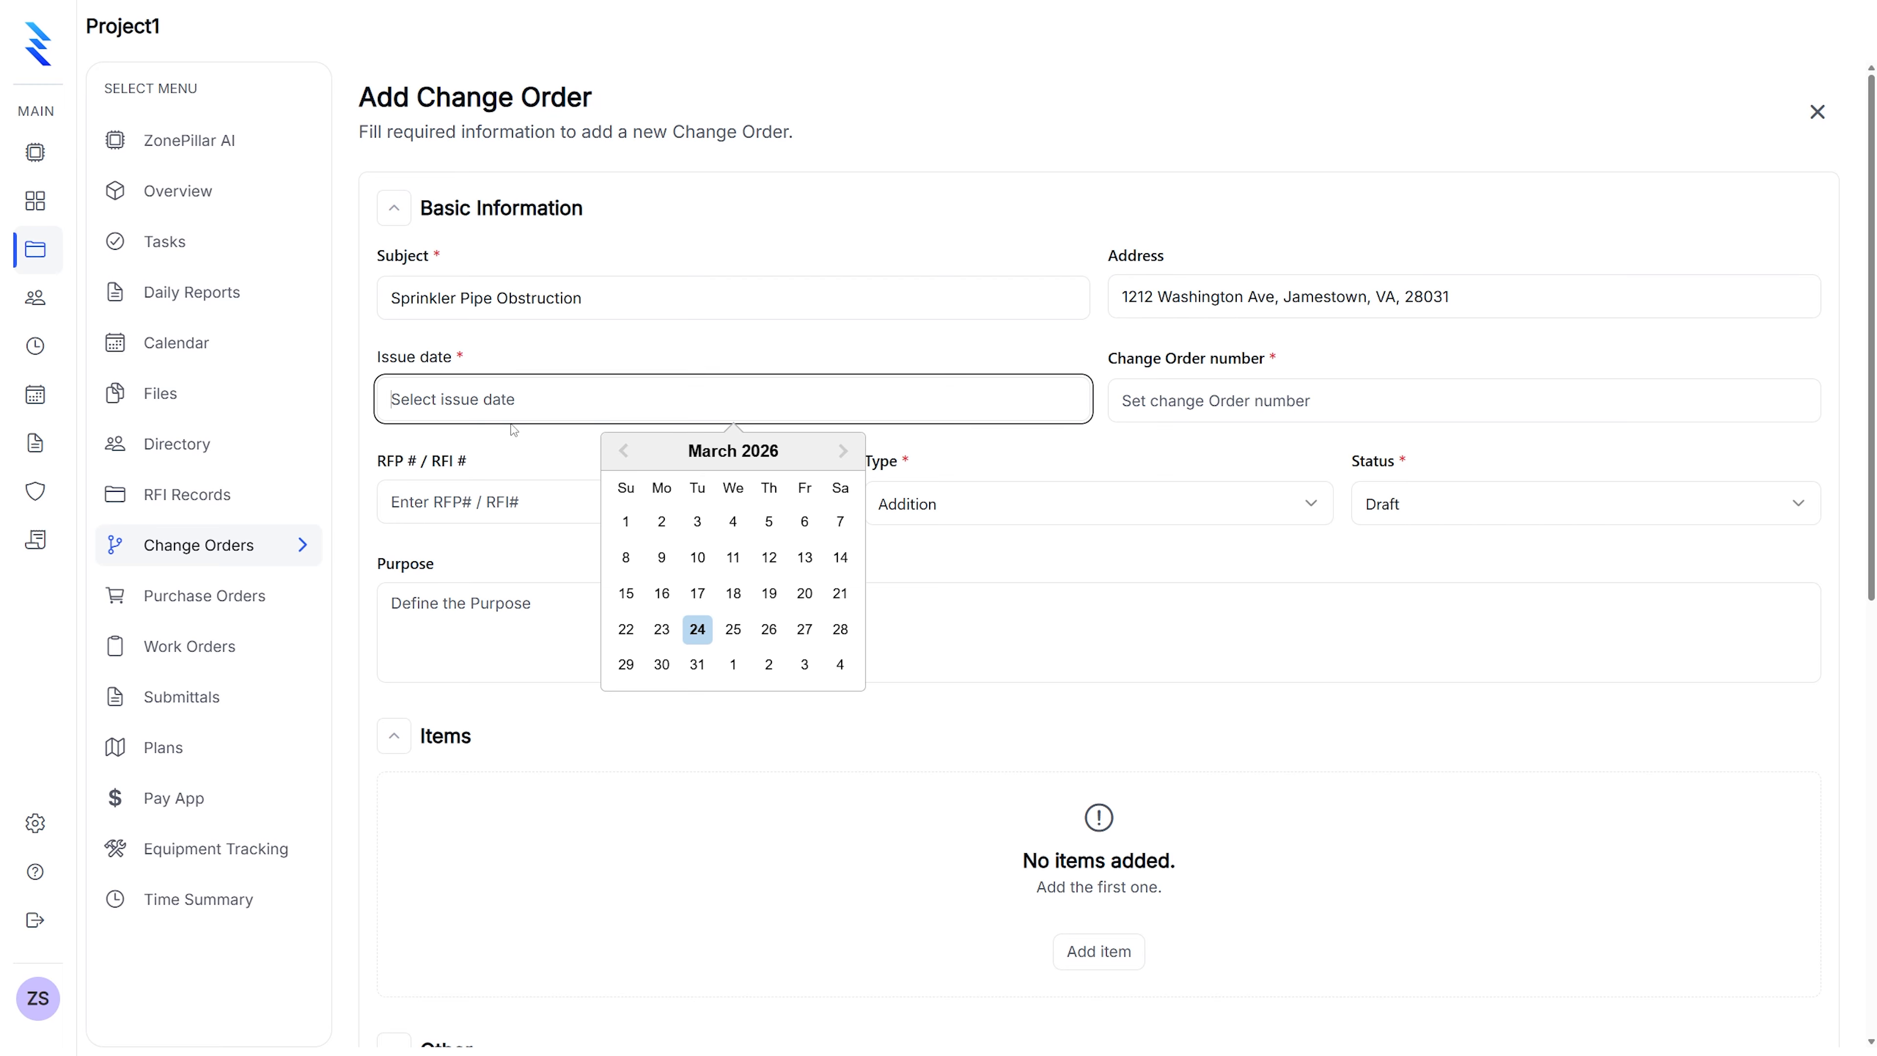
click(687, 623)
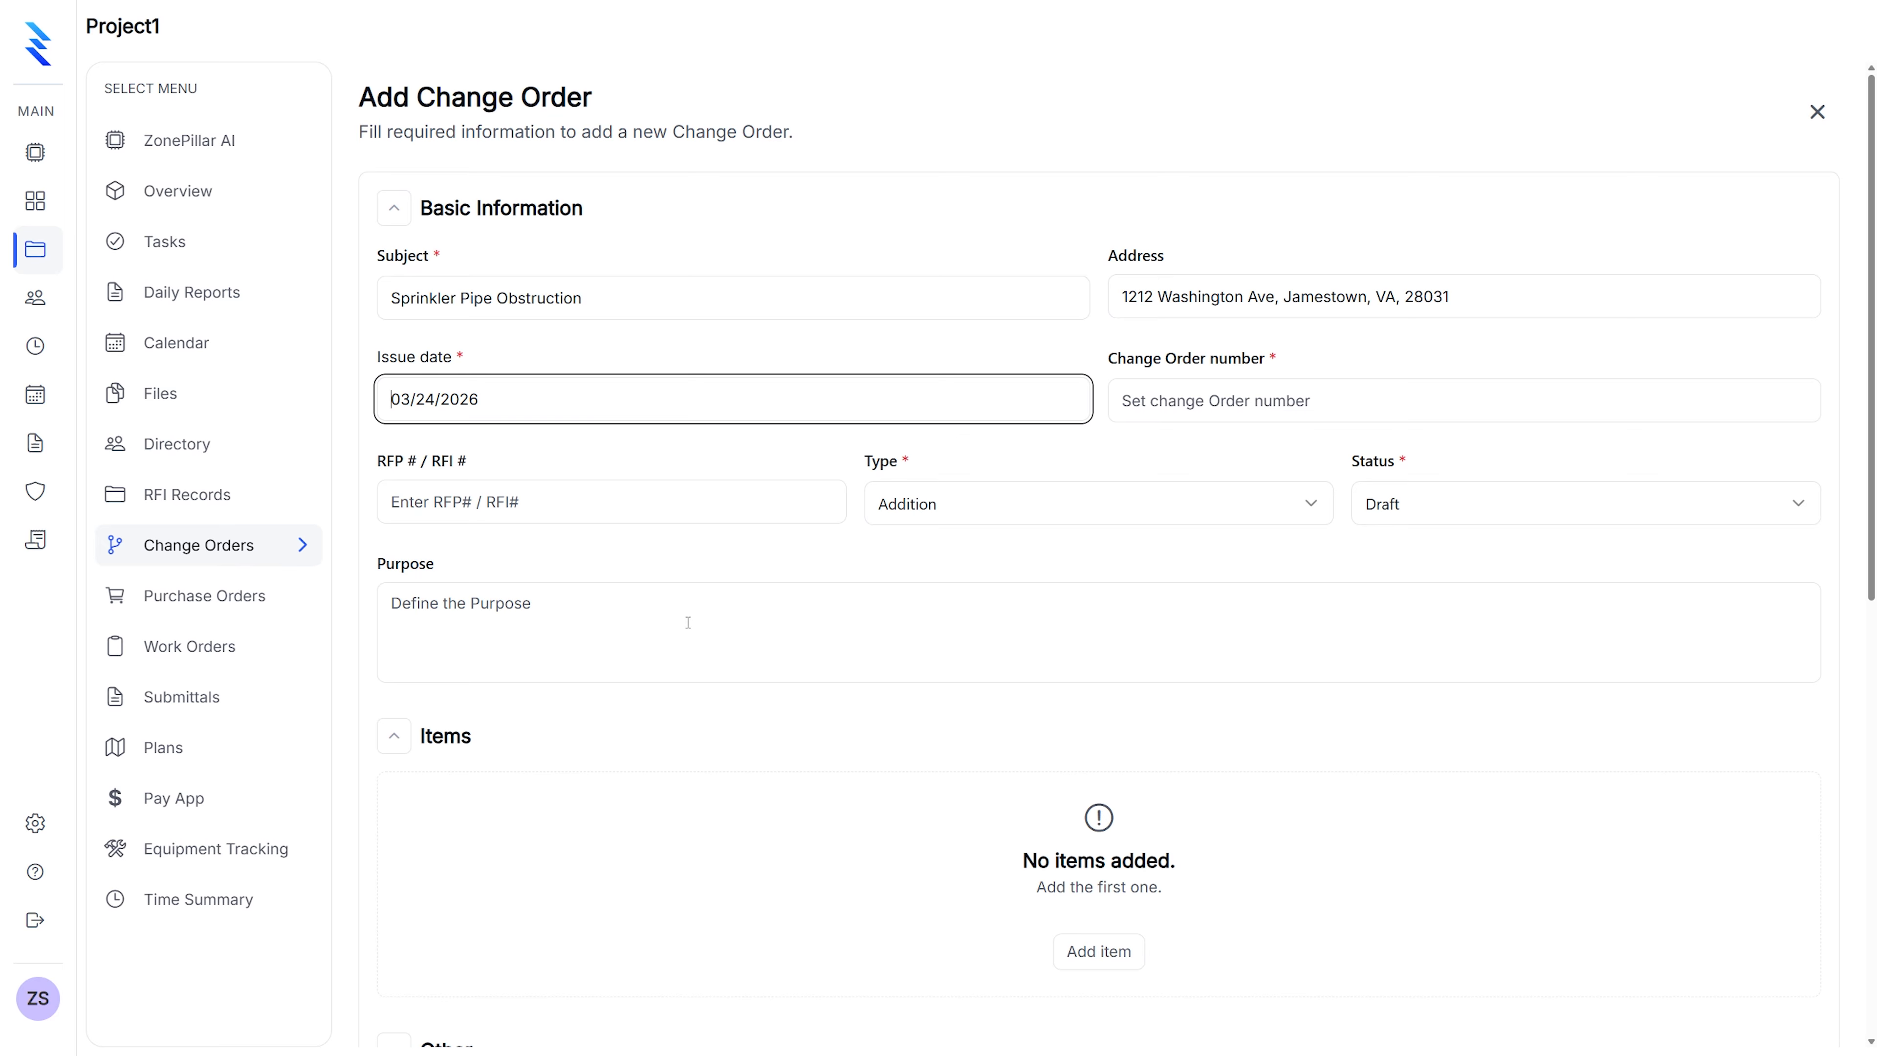
Set the change order number to 1 and the RFP / RFI number to 1
click(545, 515)
click(1125, 400)
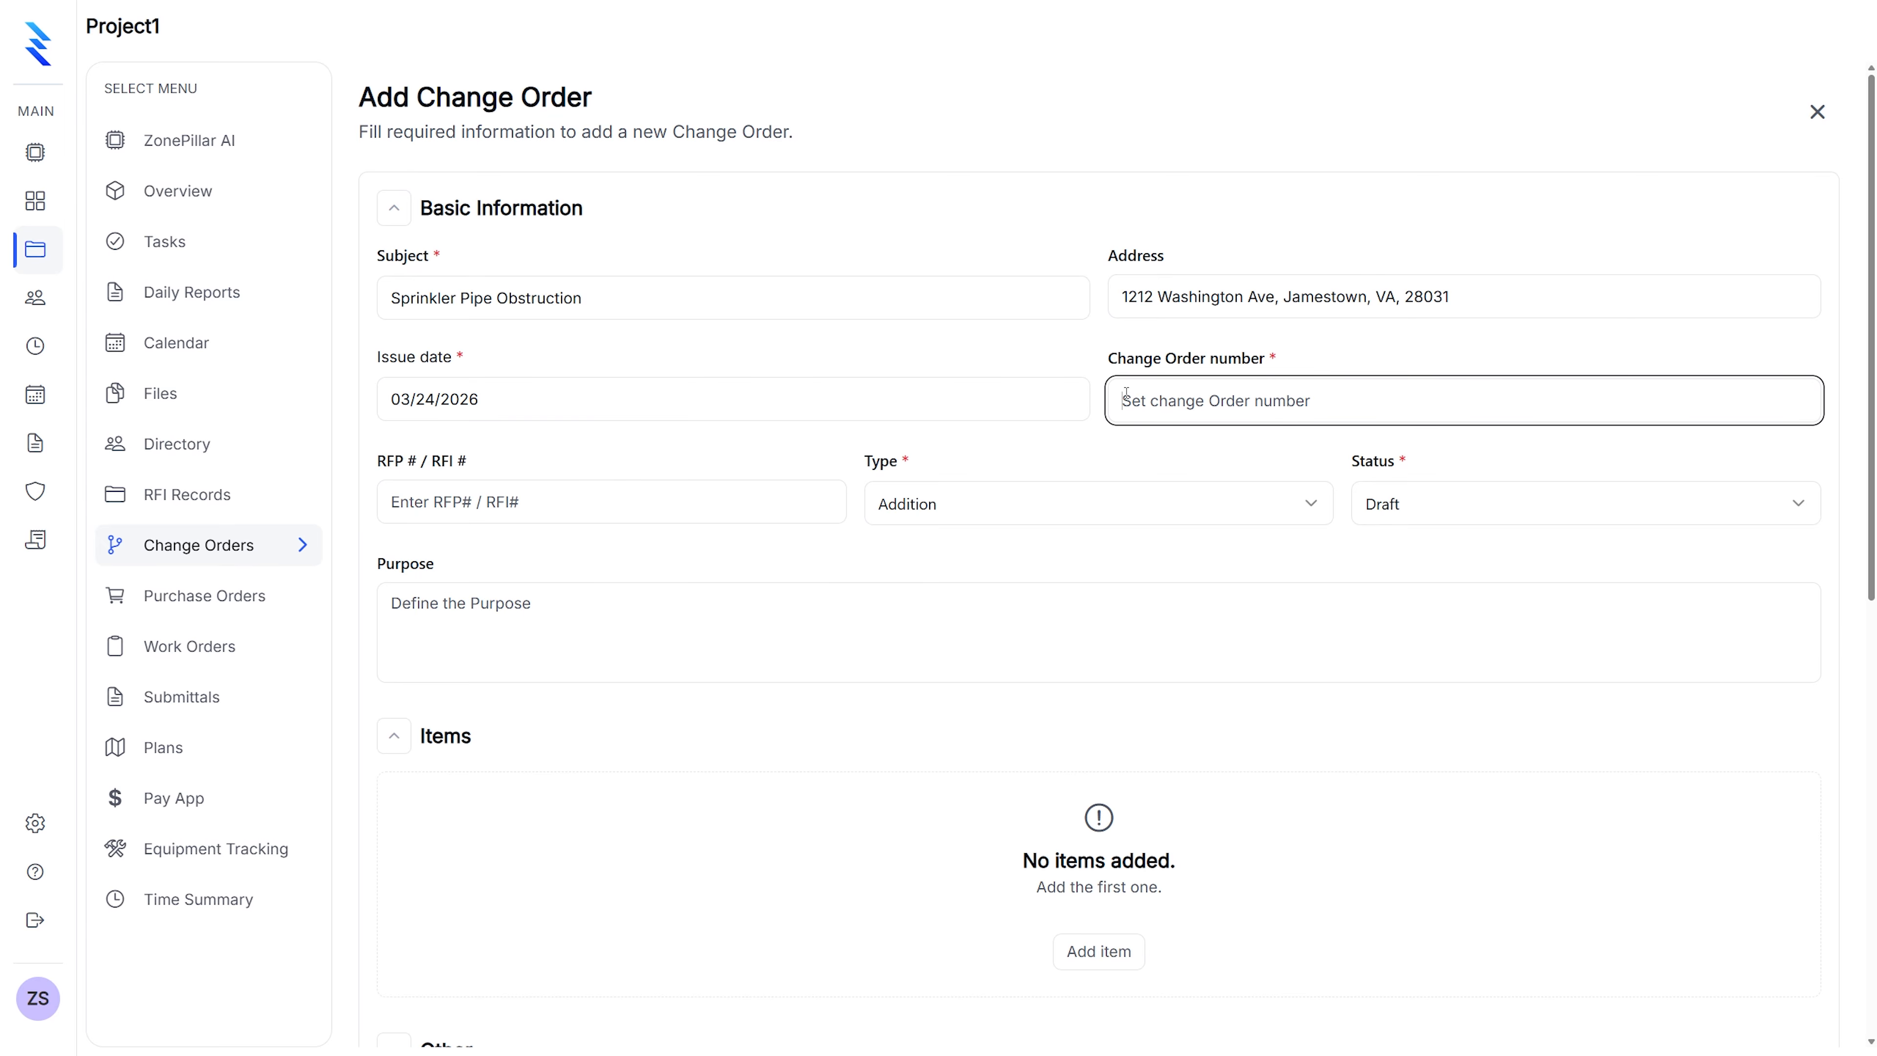
text(1)
click(510, 502)
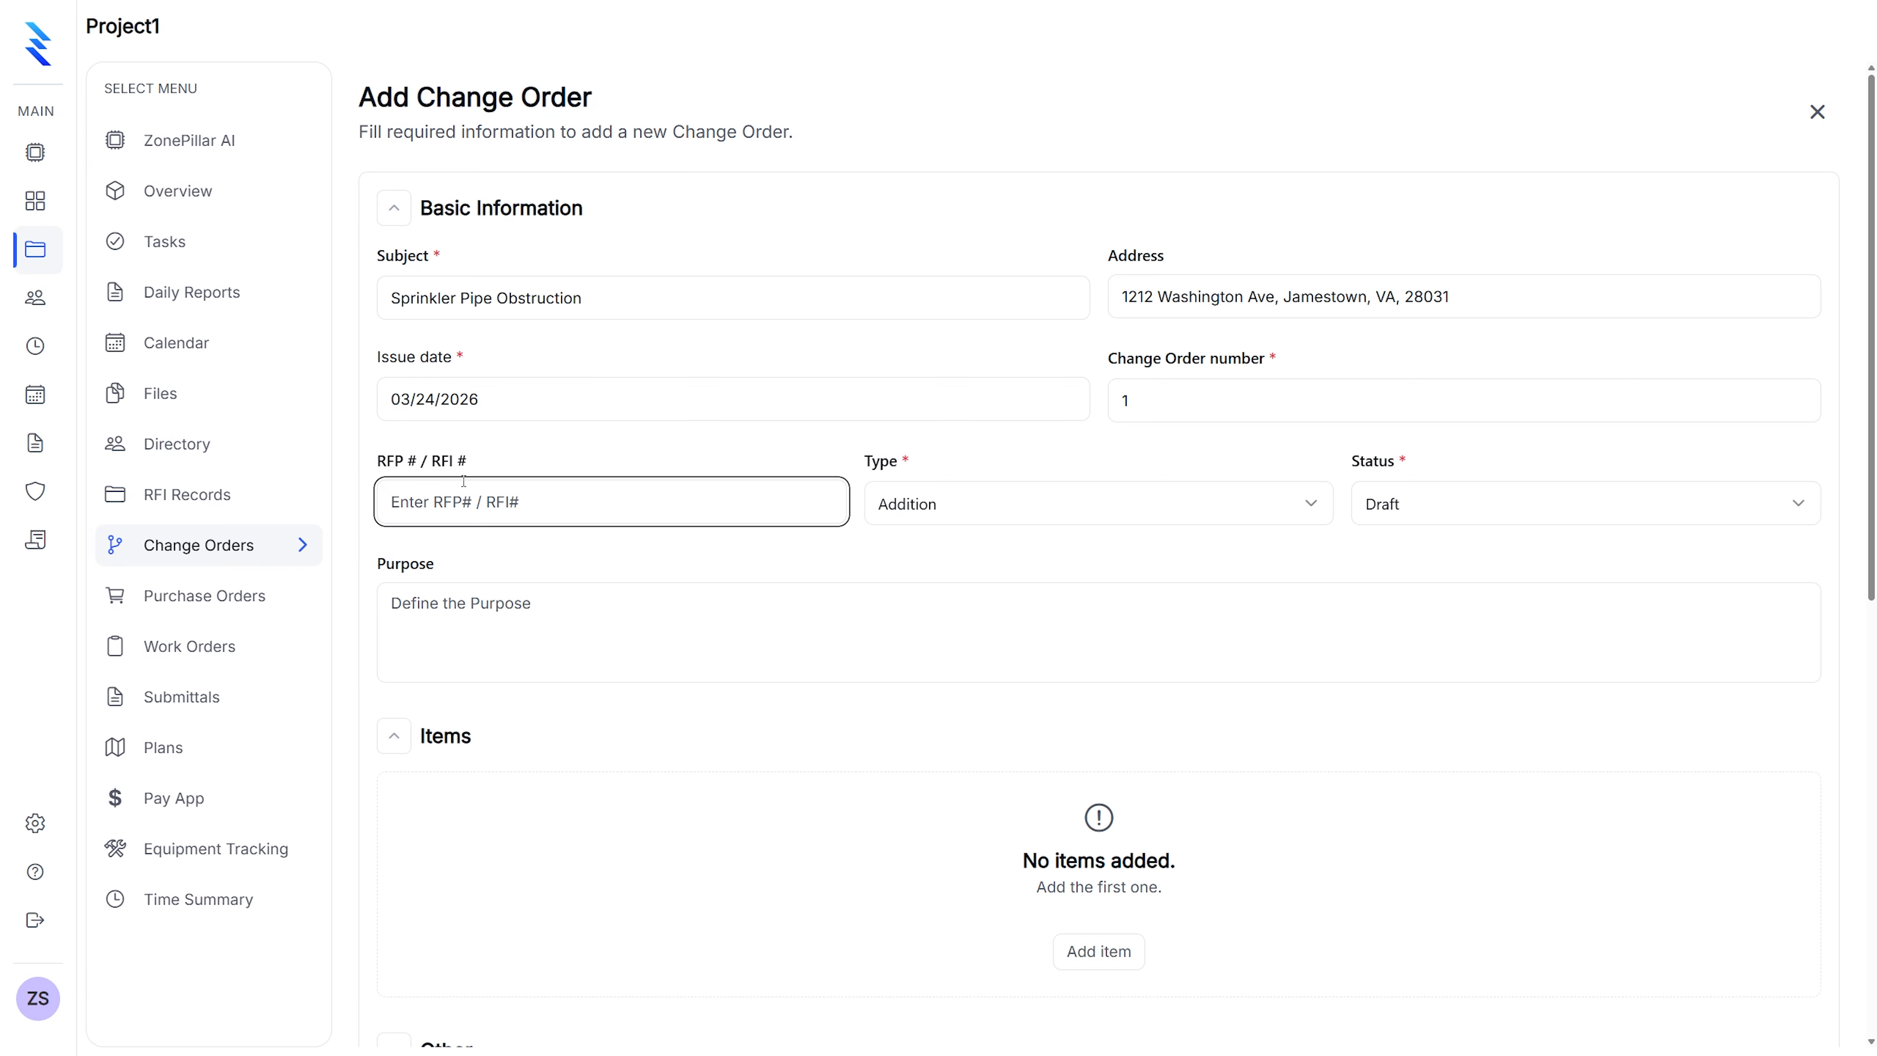
text(1)
Keep type Addition and write the purpose: a sprinkler pipe obstructing the HVAC duct
click(960, 509)
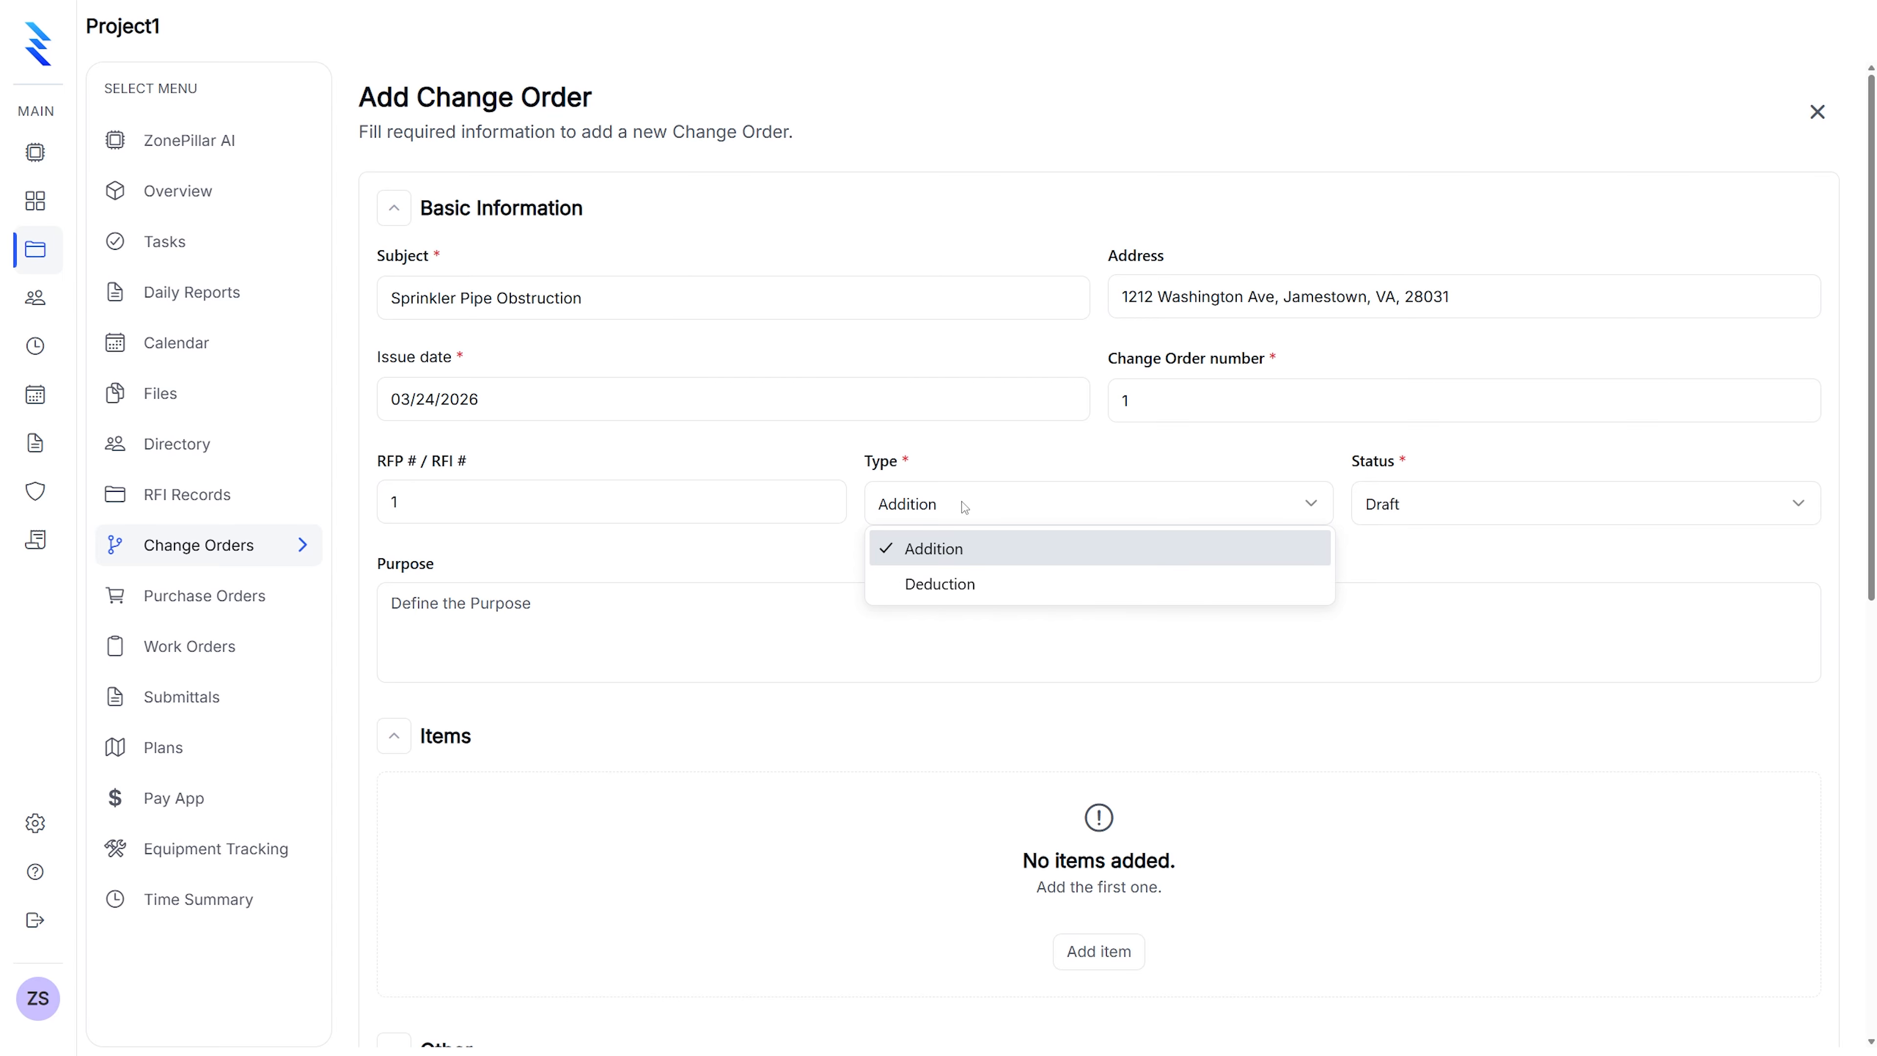
click(963, 504)
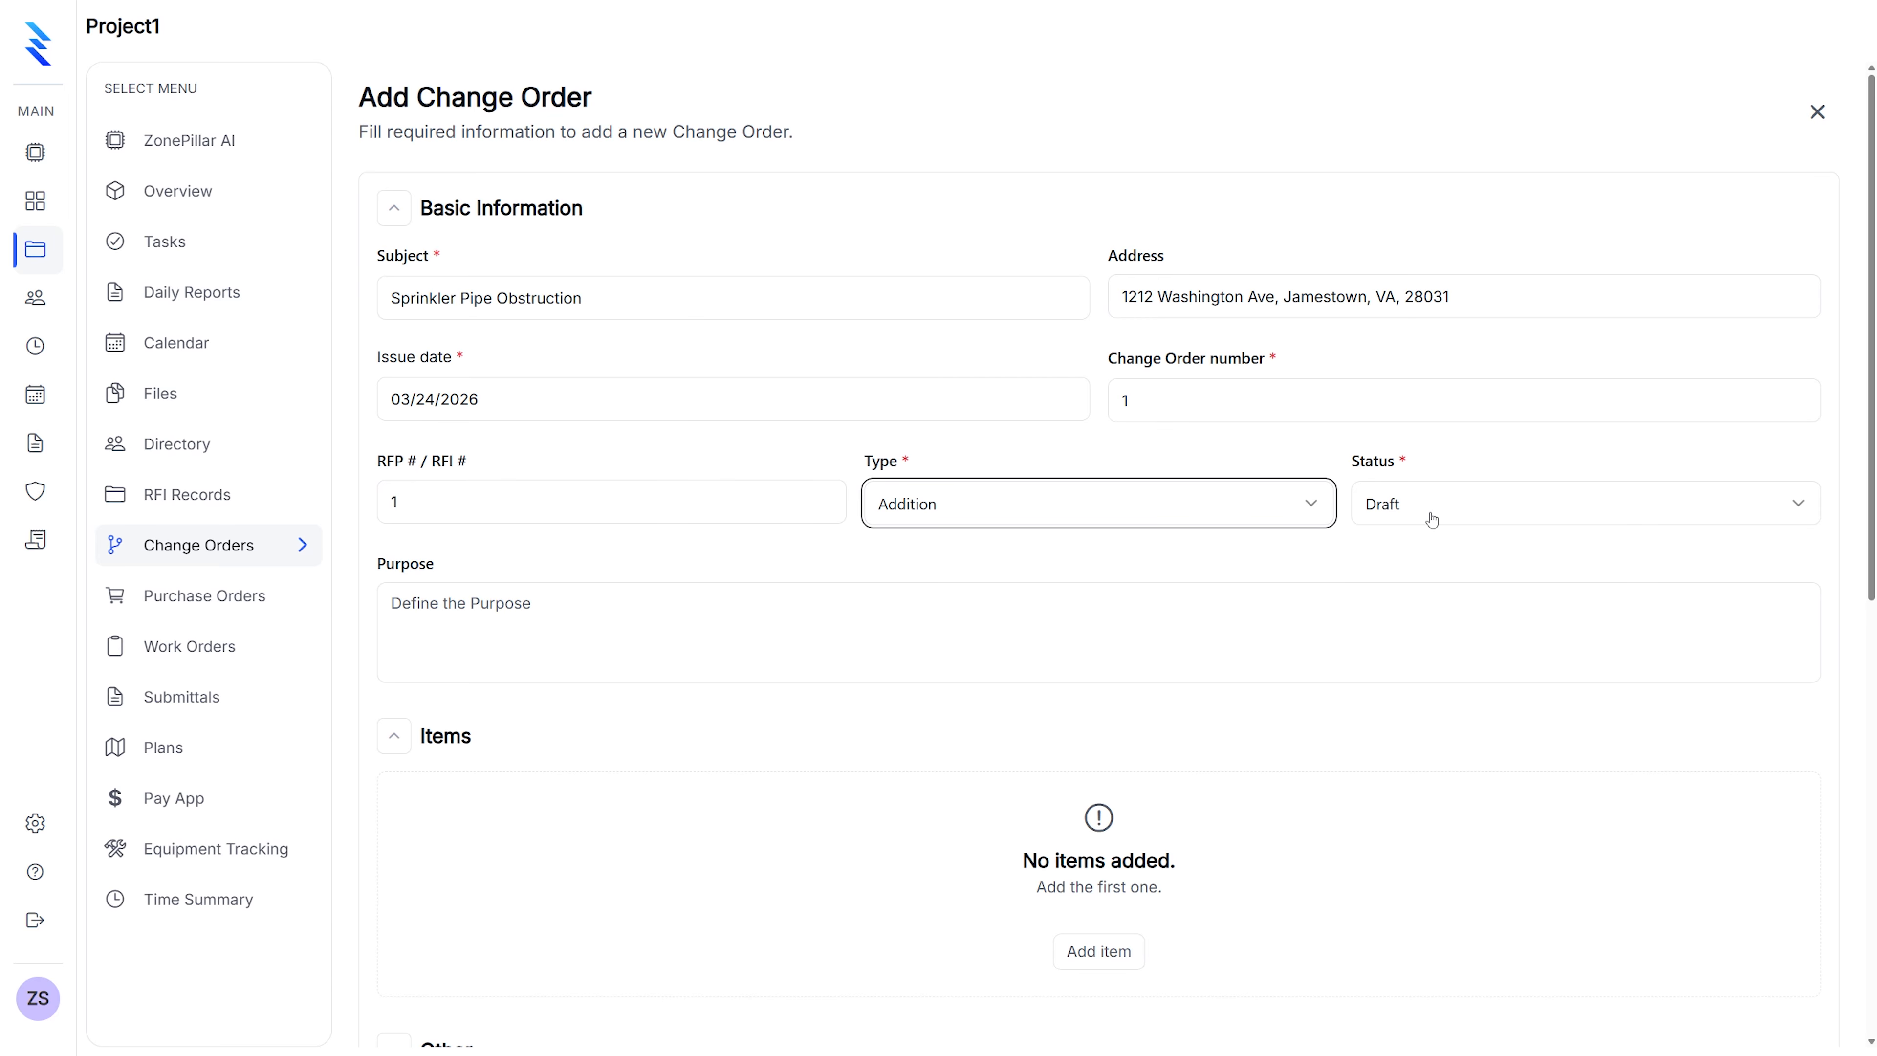
click(602, 618)
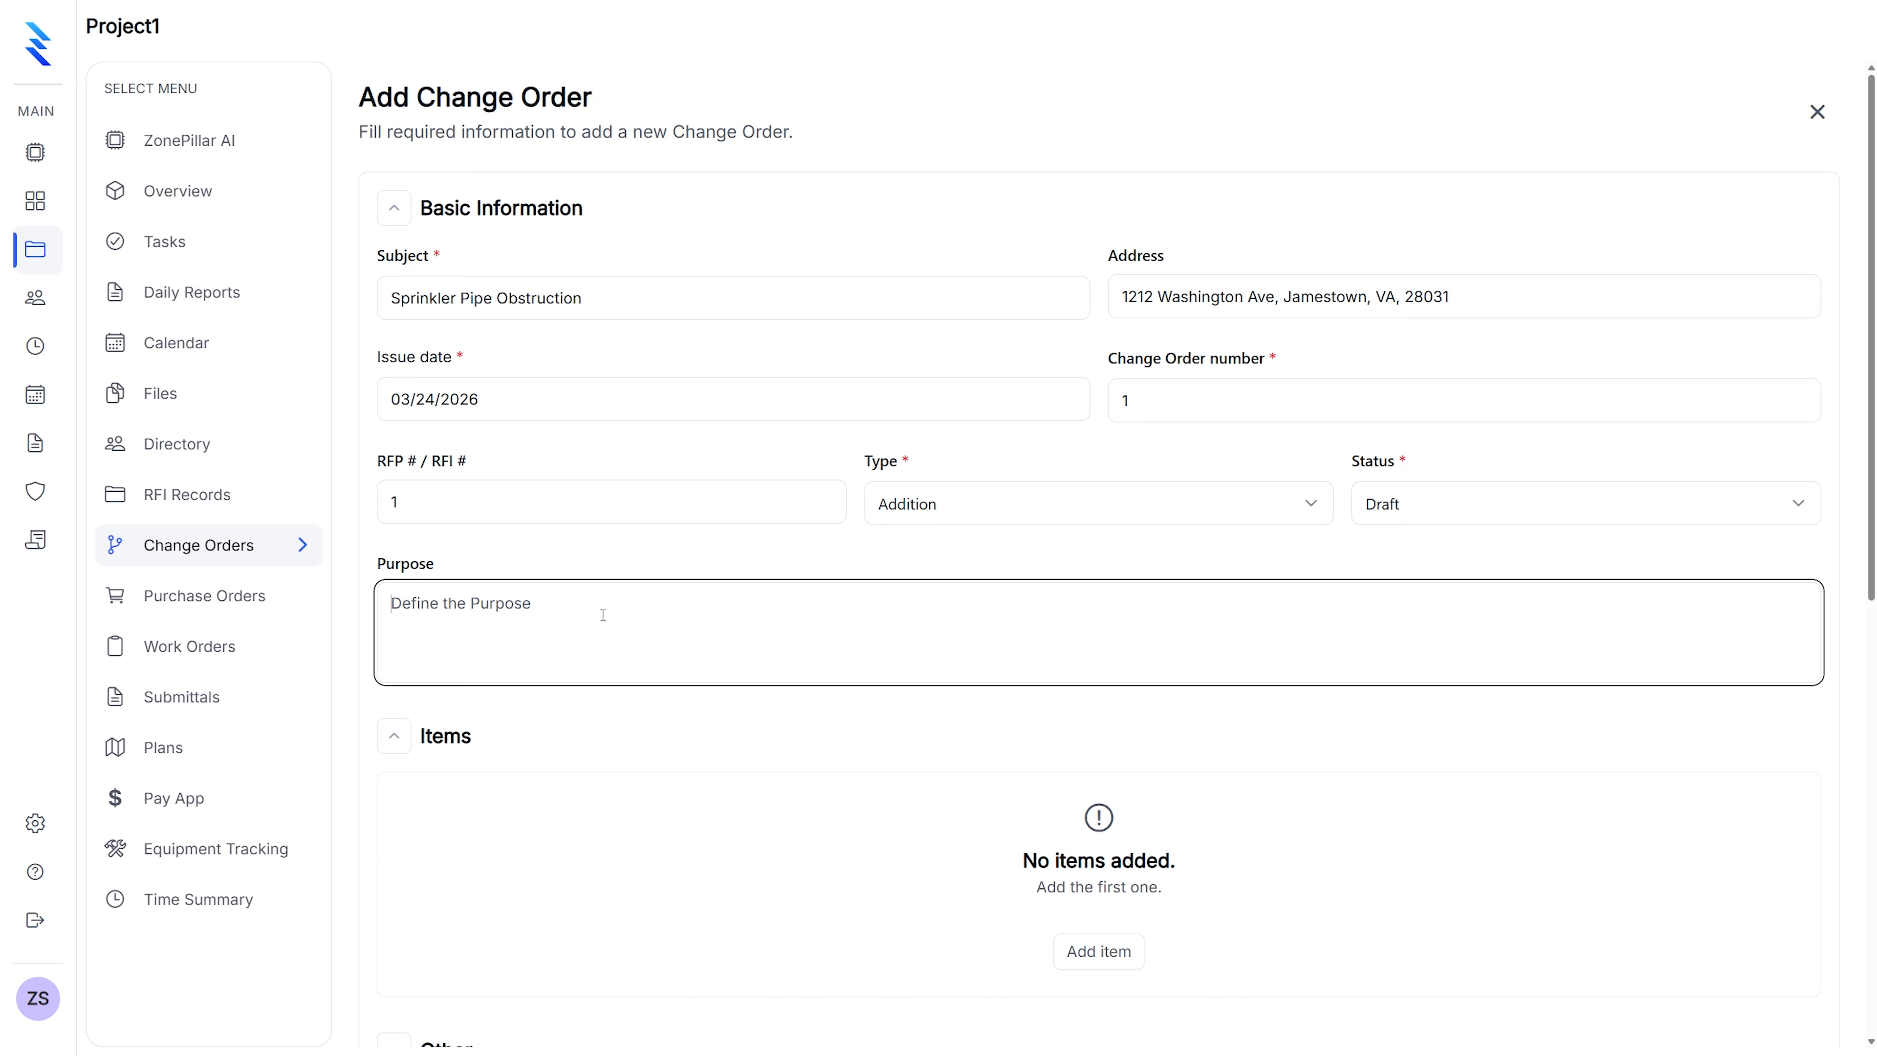
text(There is a sprinkler pipe obst)
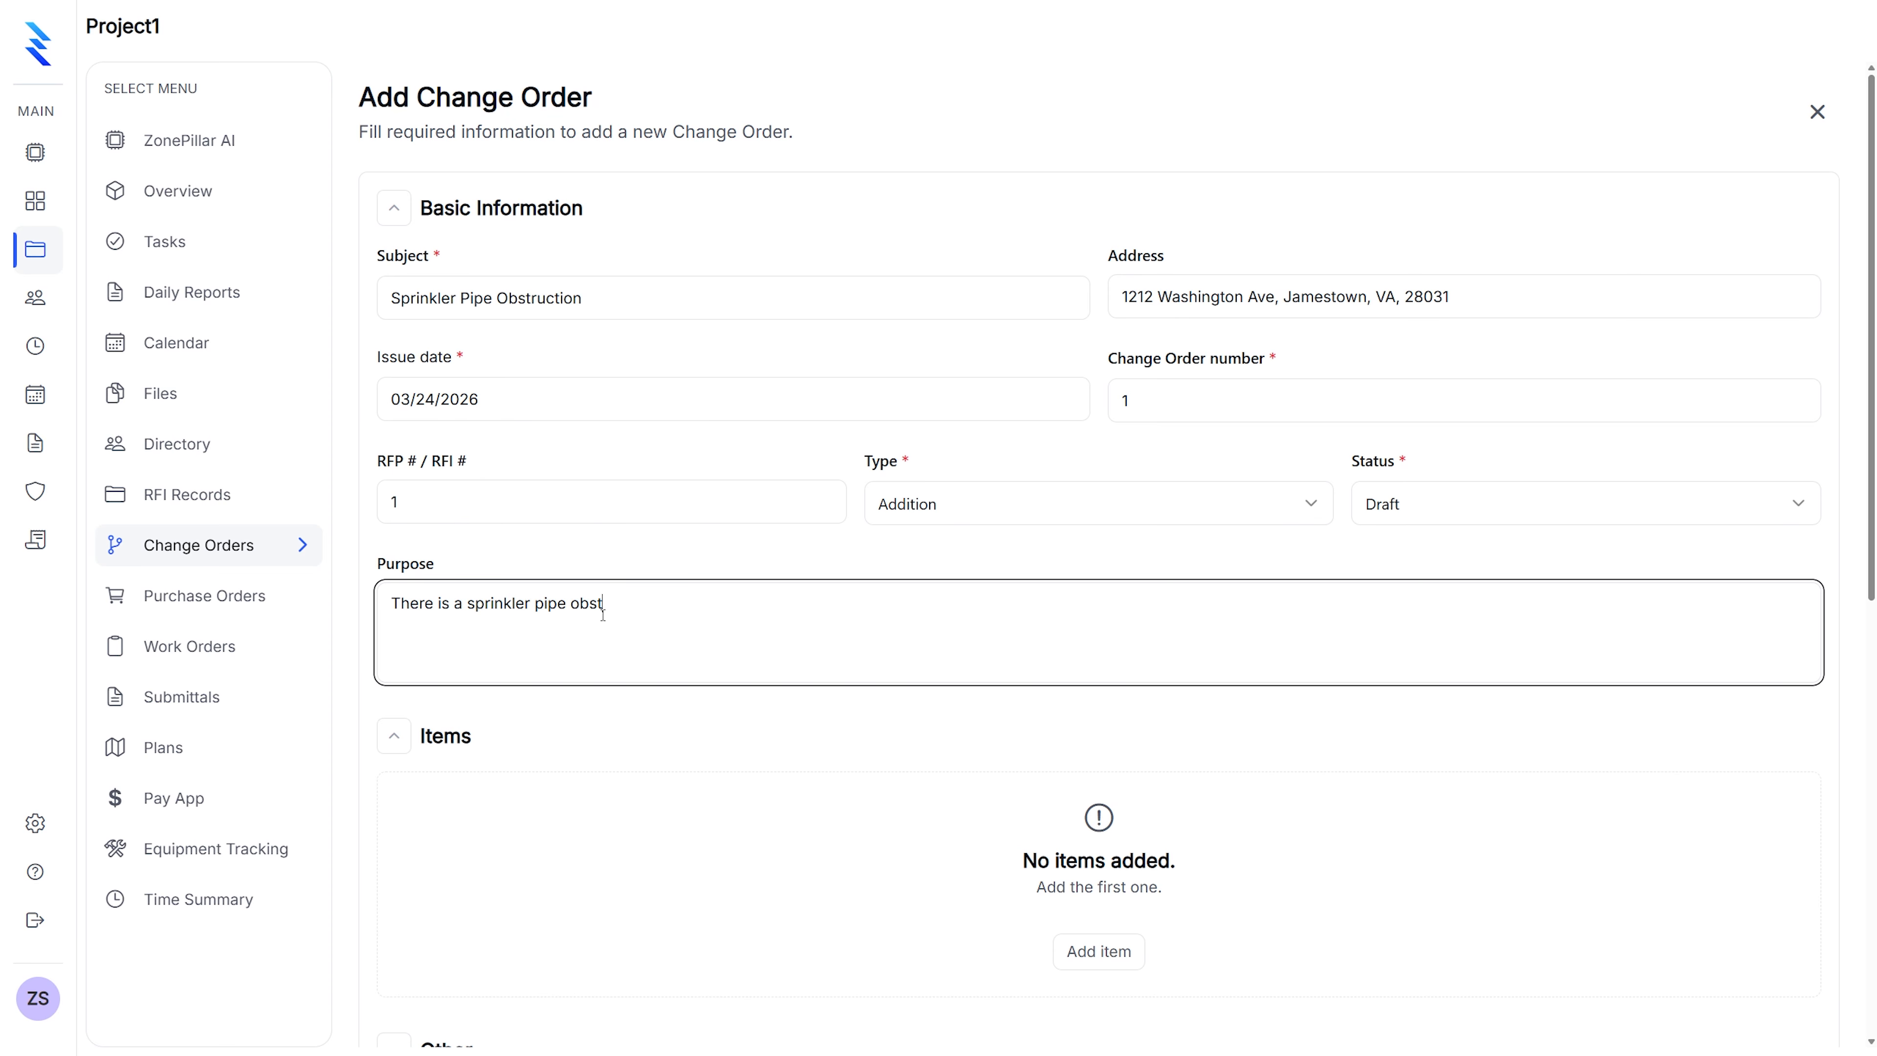
text(ructing the way of the HVAC duct)
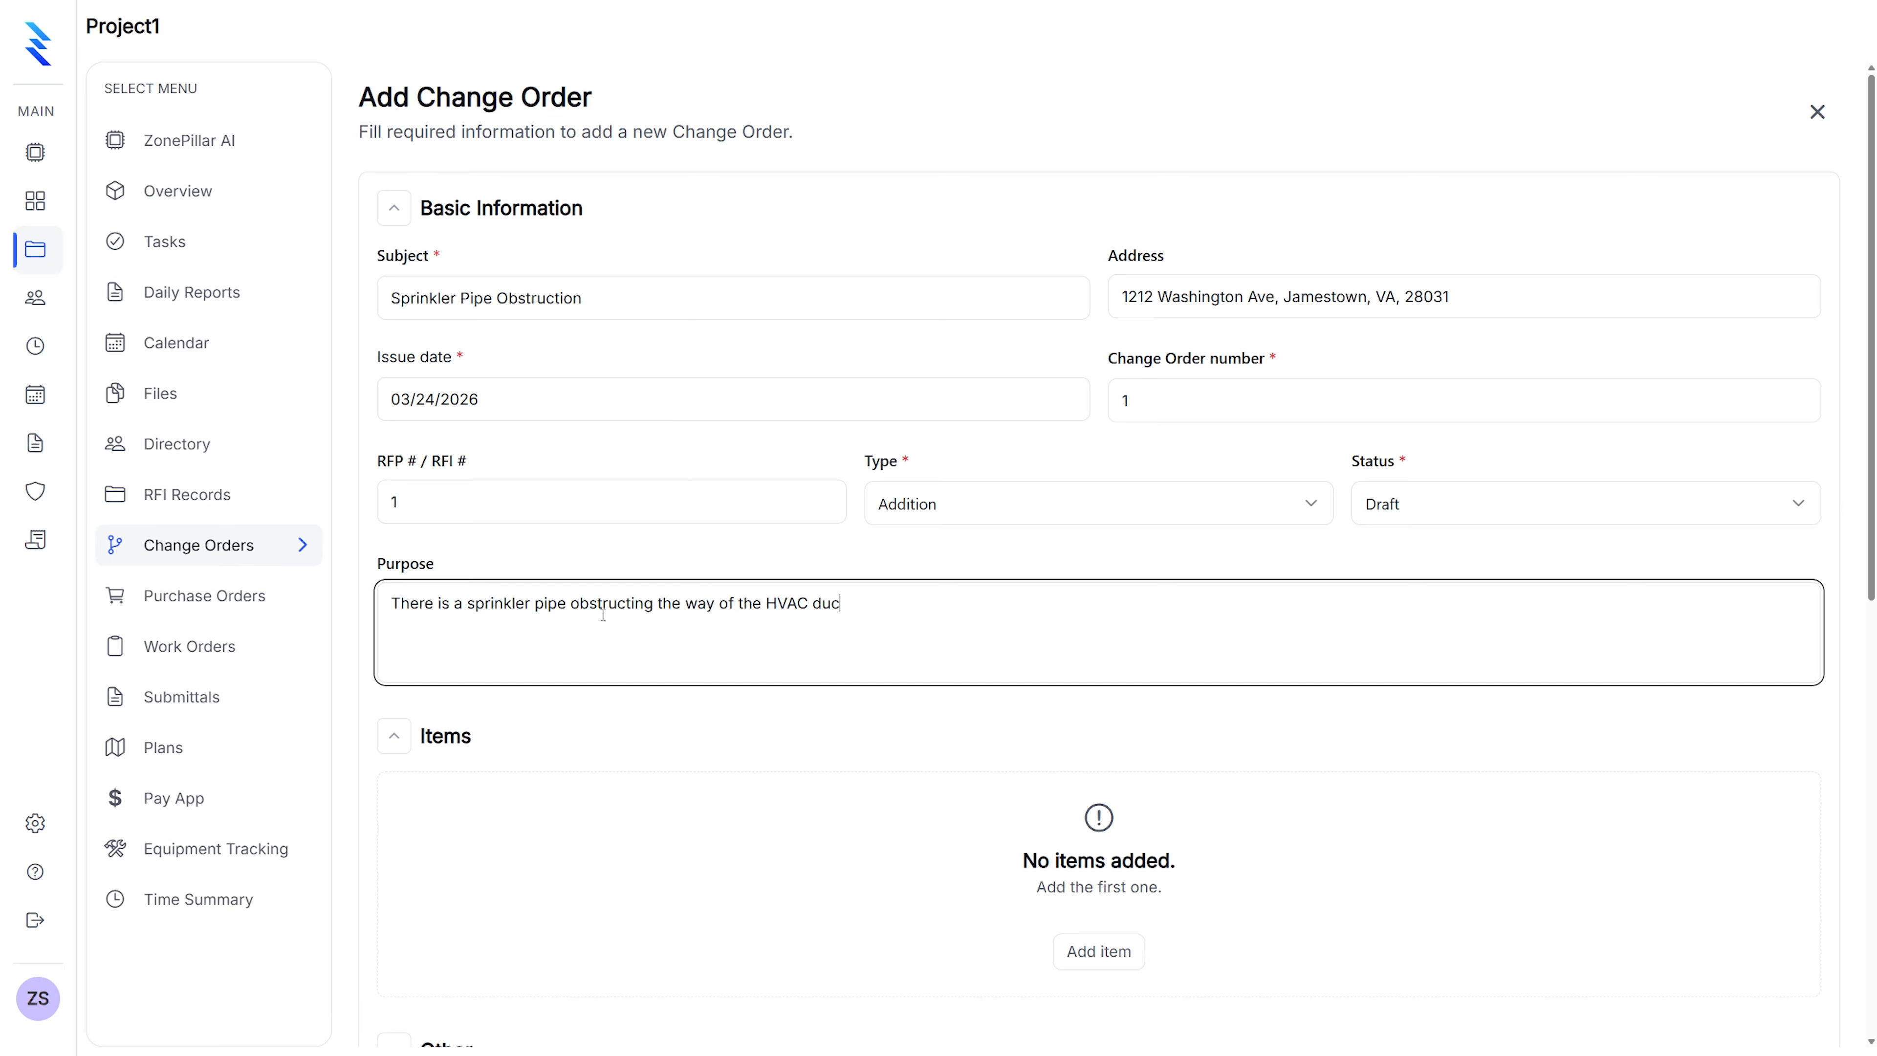
scroll(634, 584, down, 3)
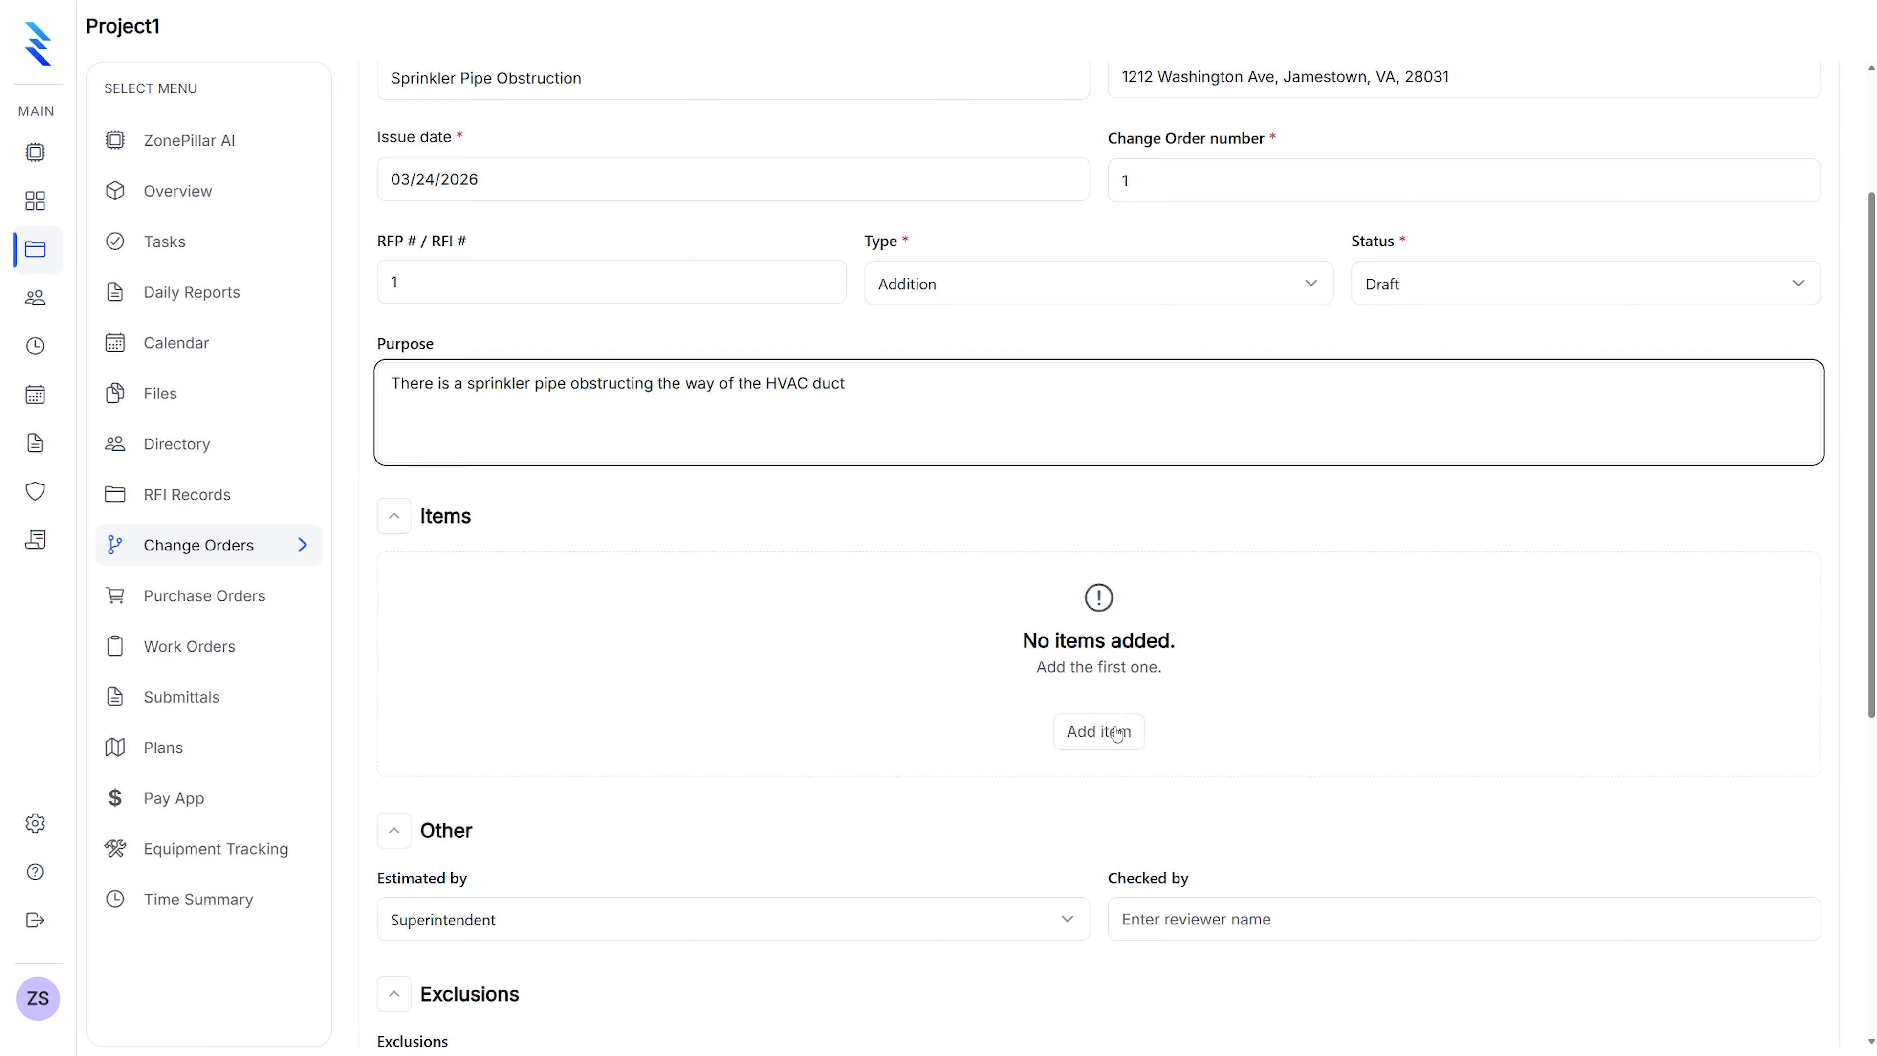
Add line item 'Materials / Ducts': unit each, quantity 15, material price $20
click(1099, 731)
scroll(857, 511, down, 2)
click(511, 463)
text(Materials)
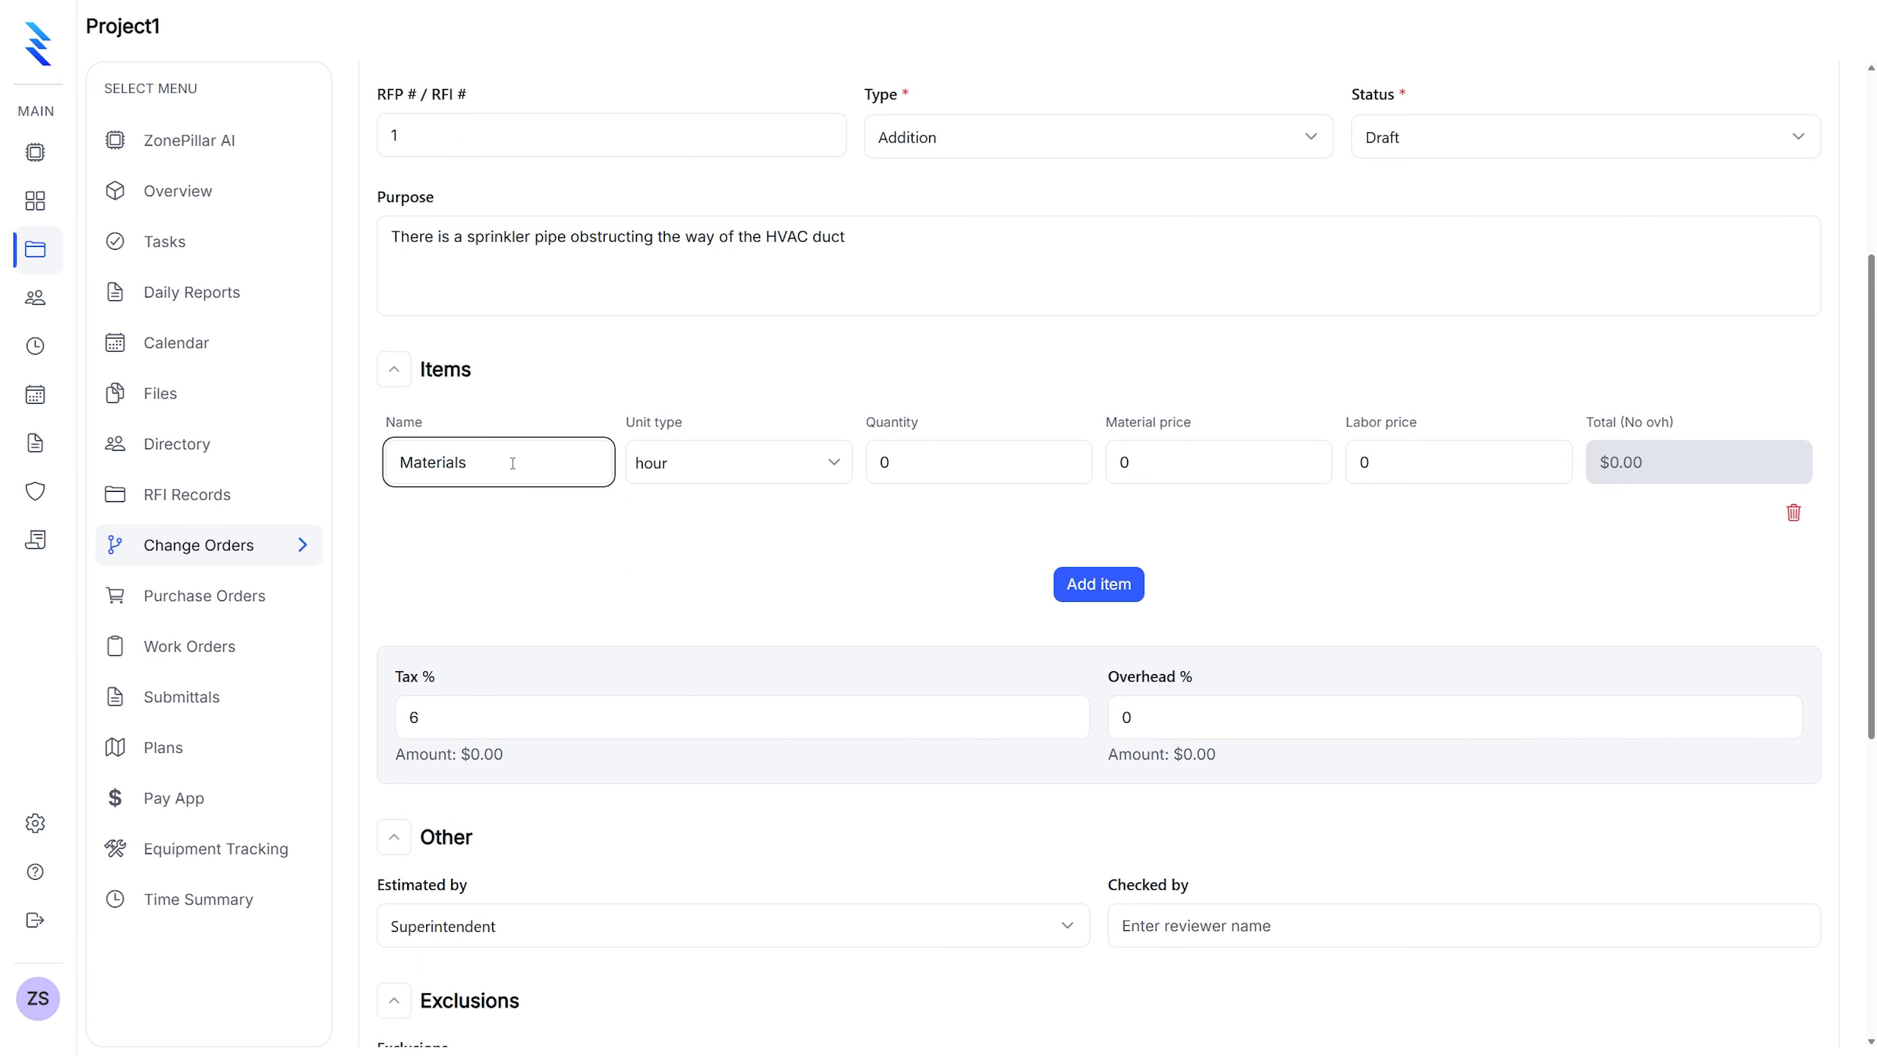
text( / Ducts)
click(678, 461)
click(711, 618)
click(890, 467)
text(15)
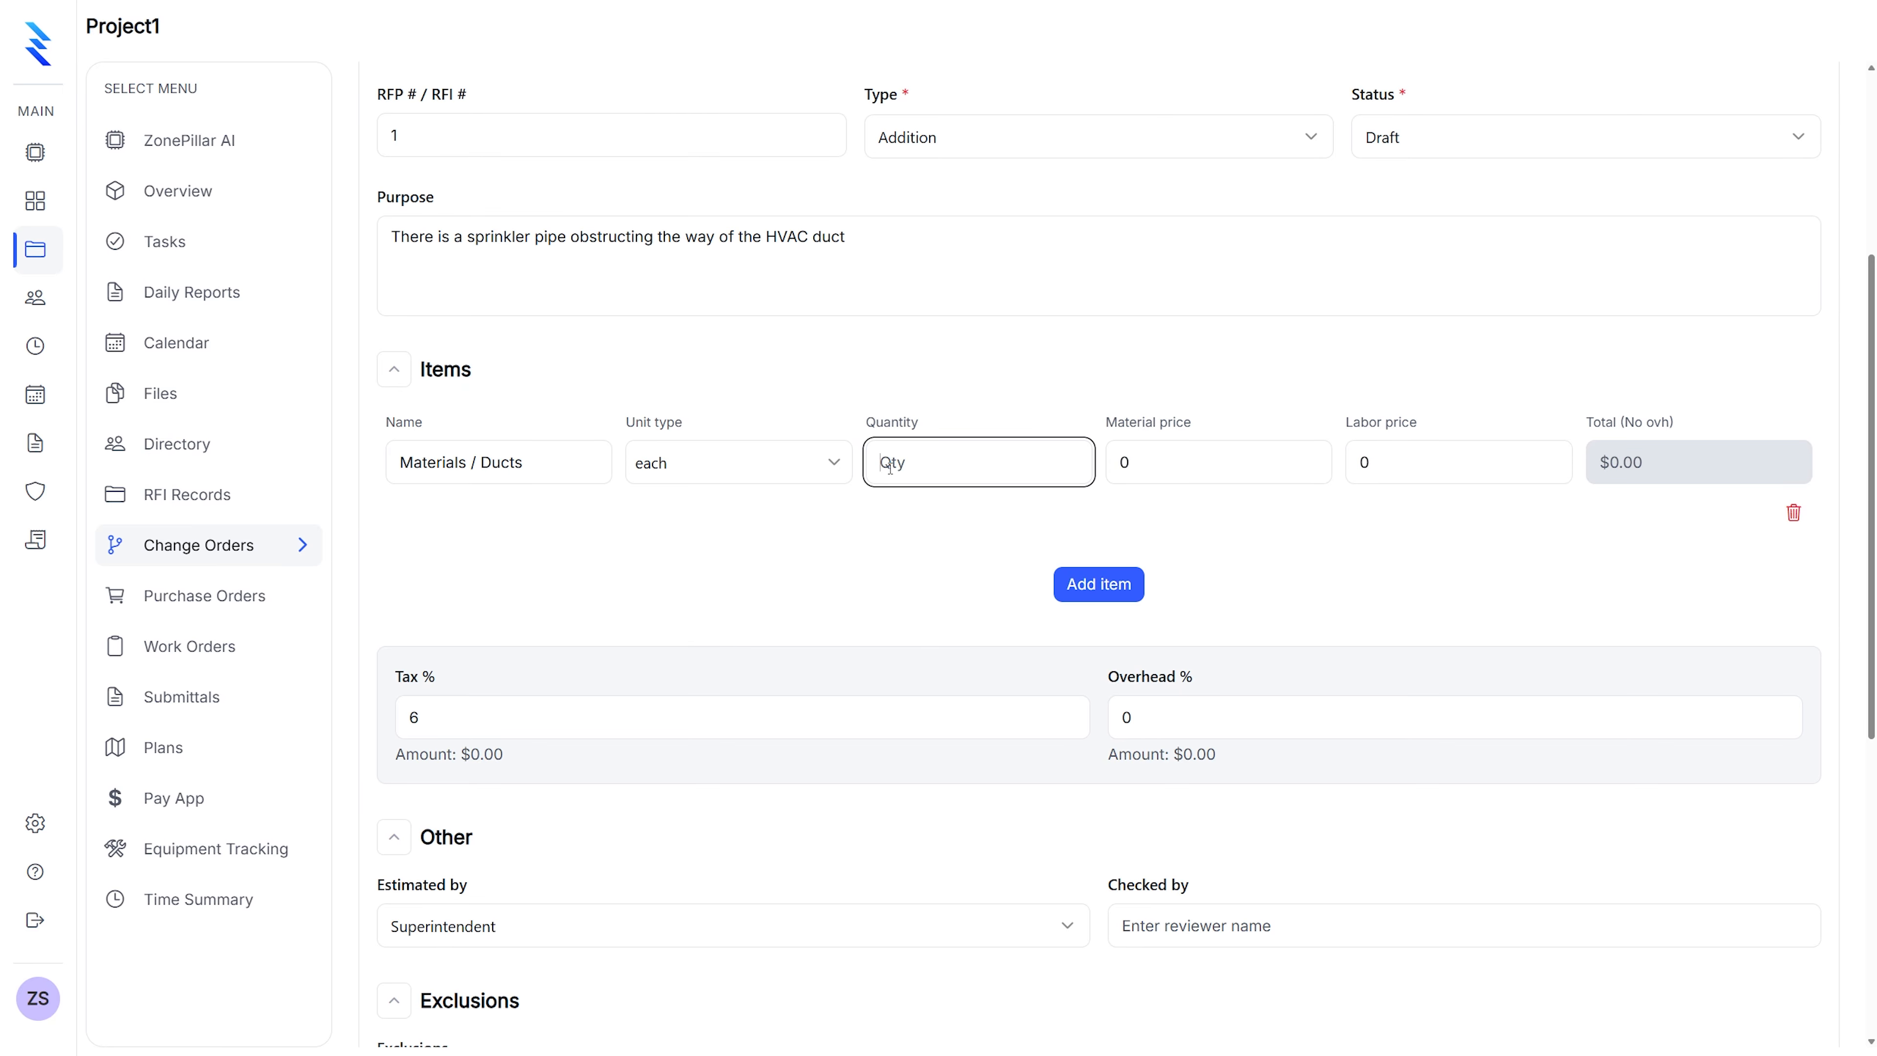
key(Tab)
text(20)
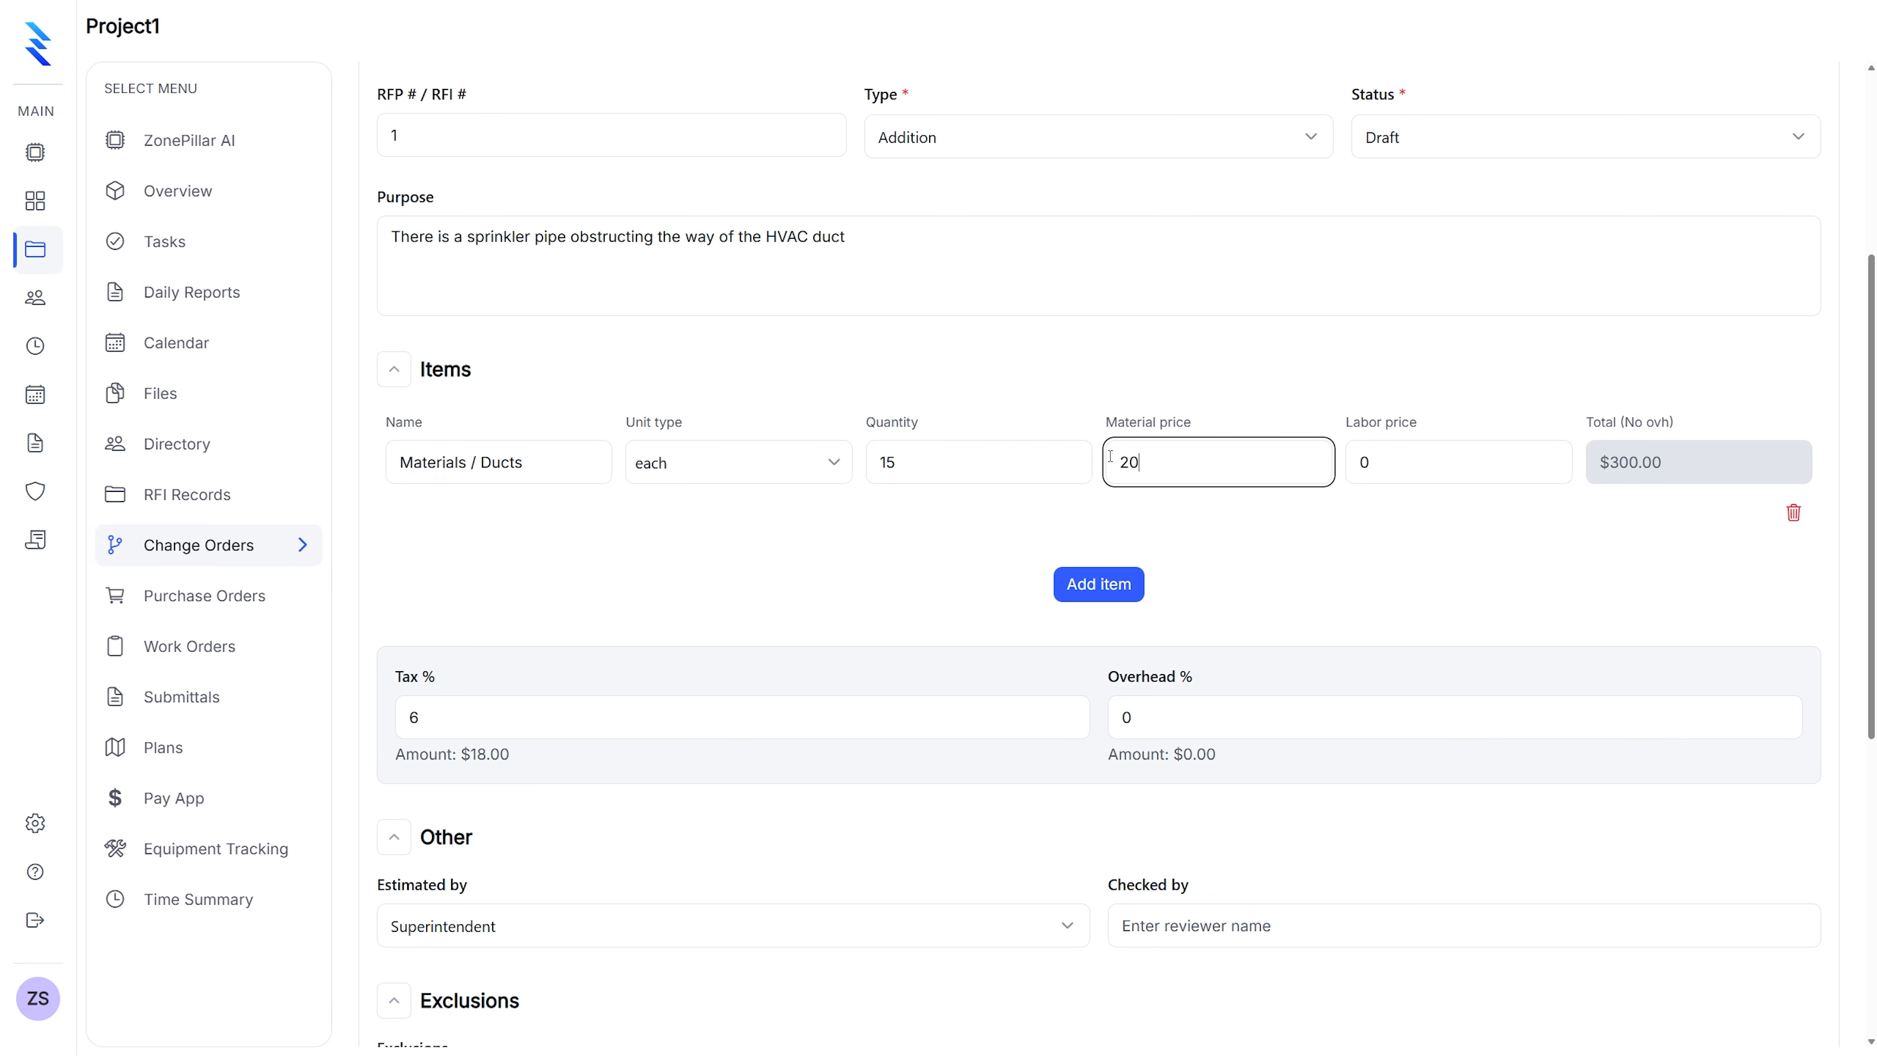
Add a 'Labor' line item with quantity 6 at a labor price of $45
click(1106, 596)
click(478, 637)
text(Labor)
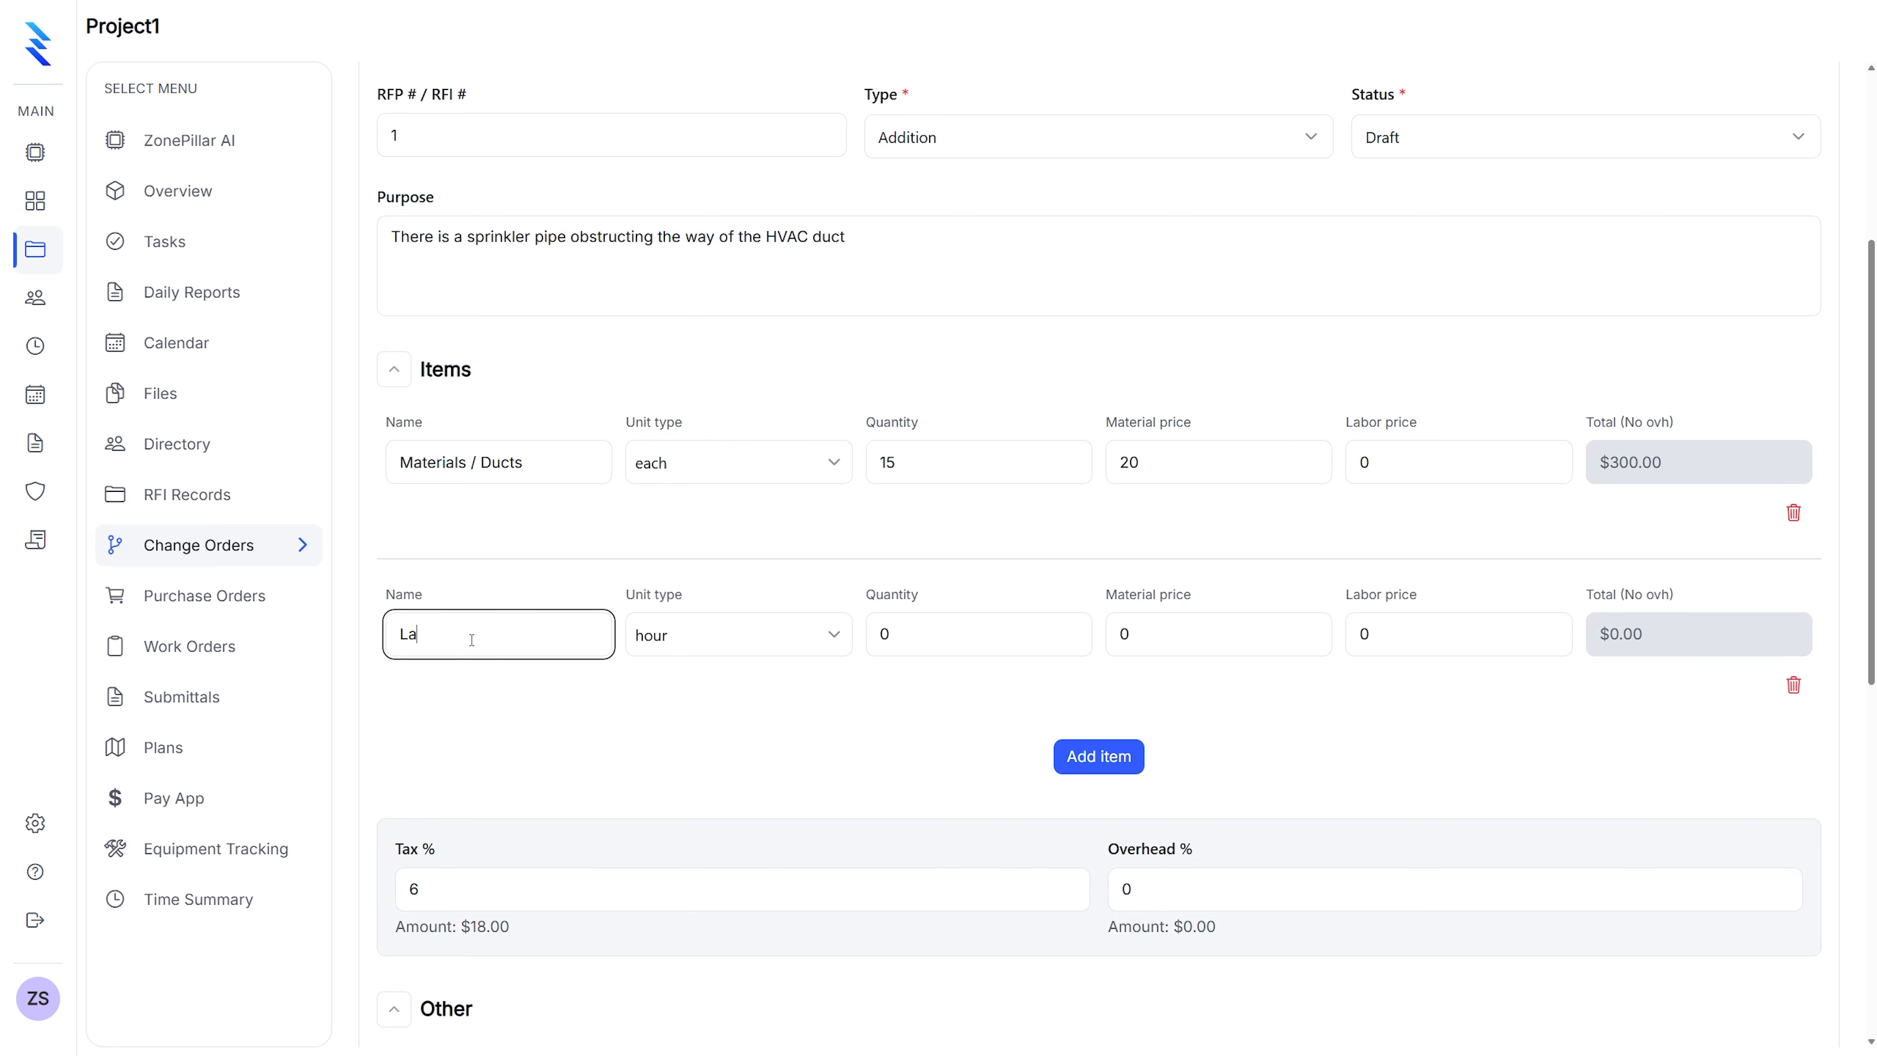
click(663, 673)
click(867, 638)
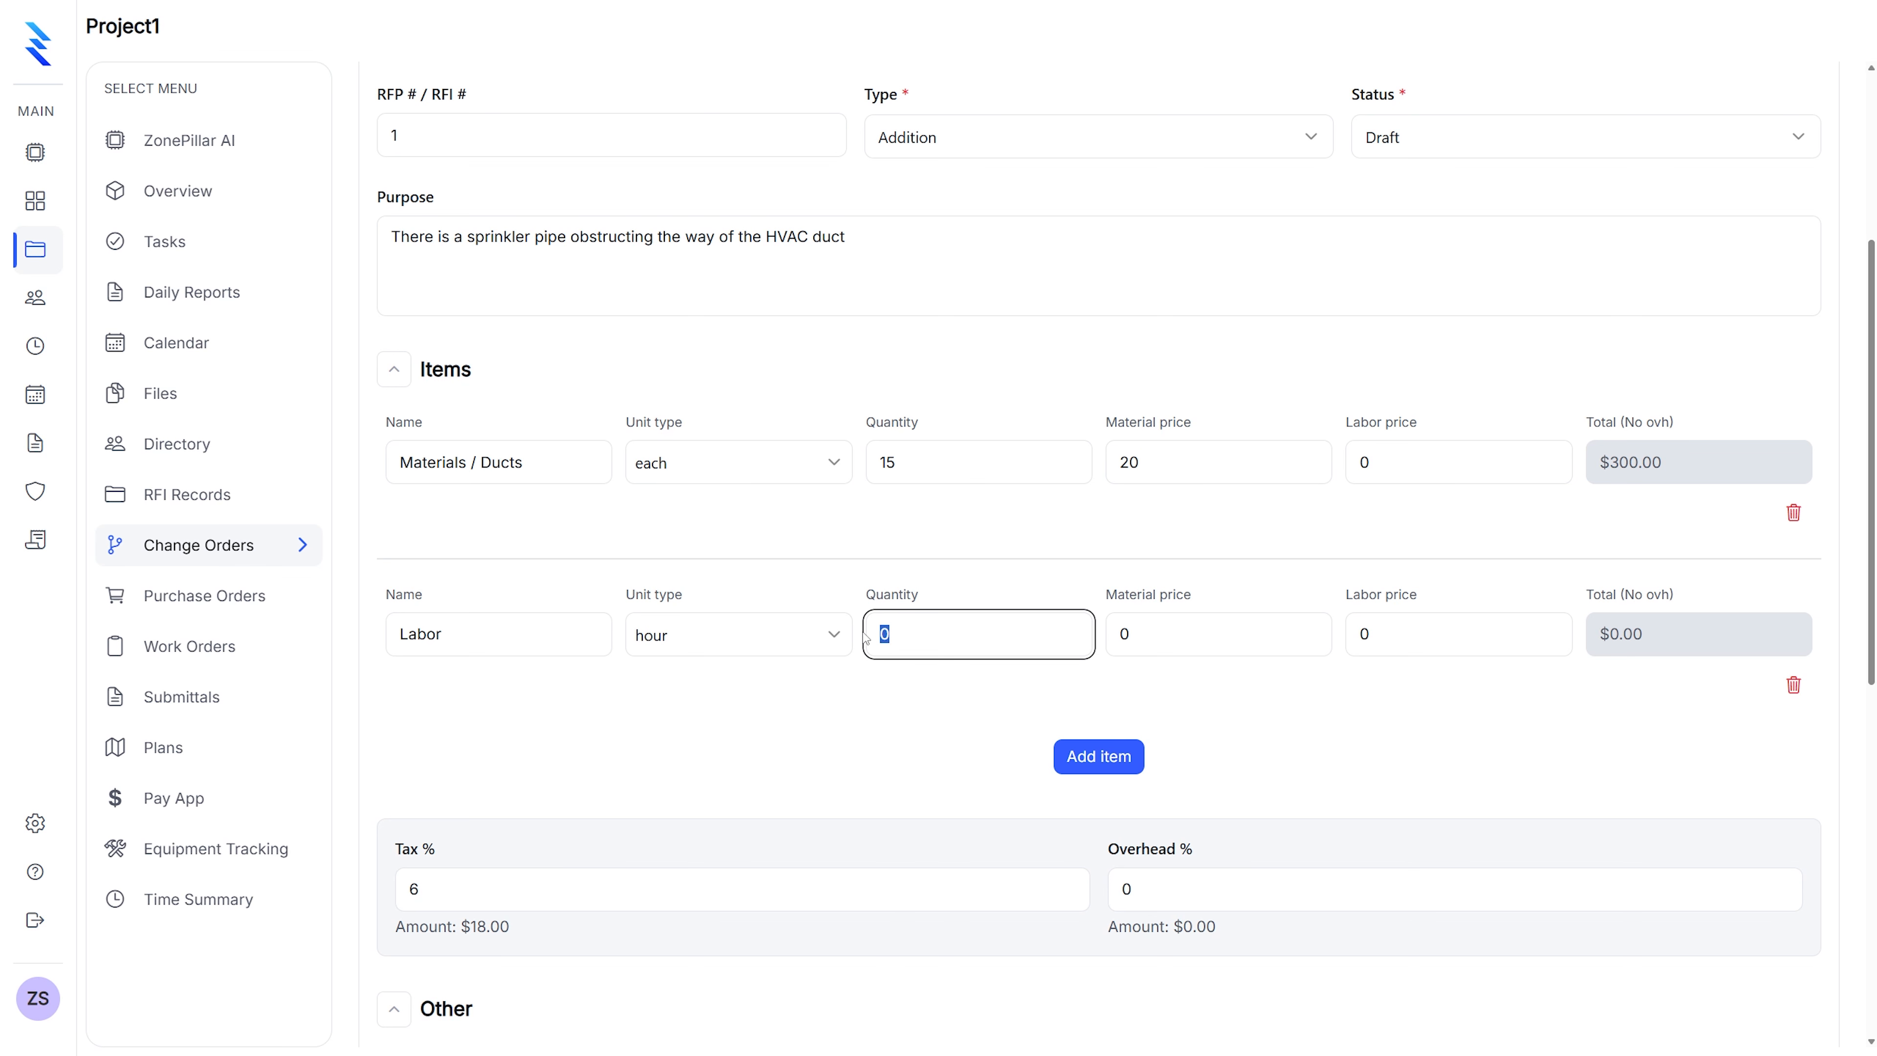
text(6)
click(1348, 637)
text(45)
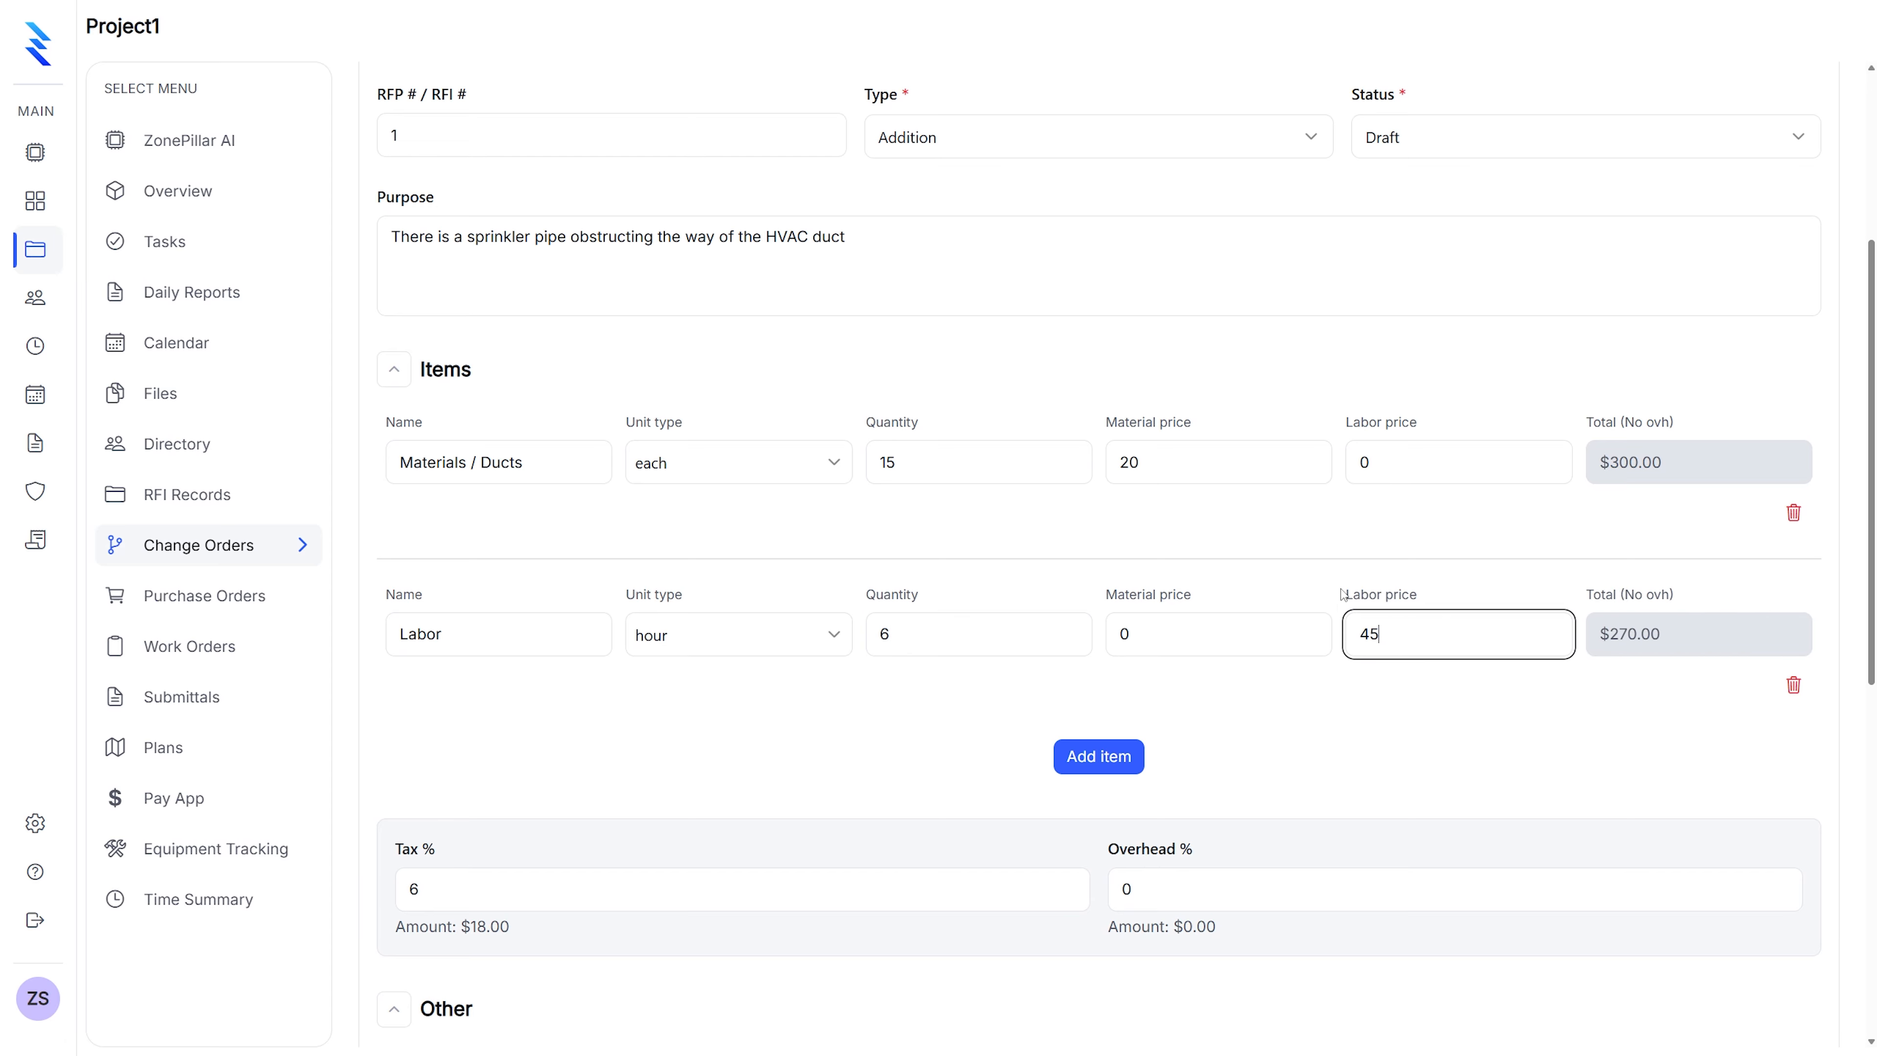
scroll(1060, 620, down, 3)
click(453, 675)
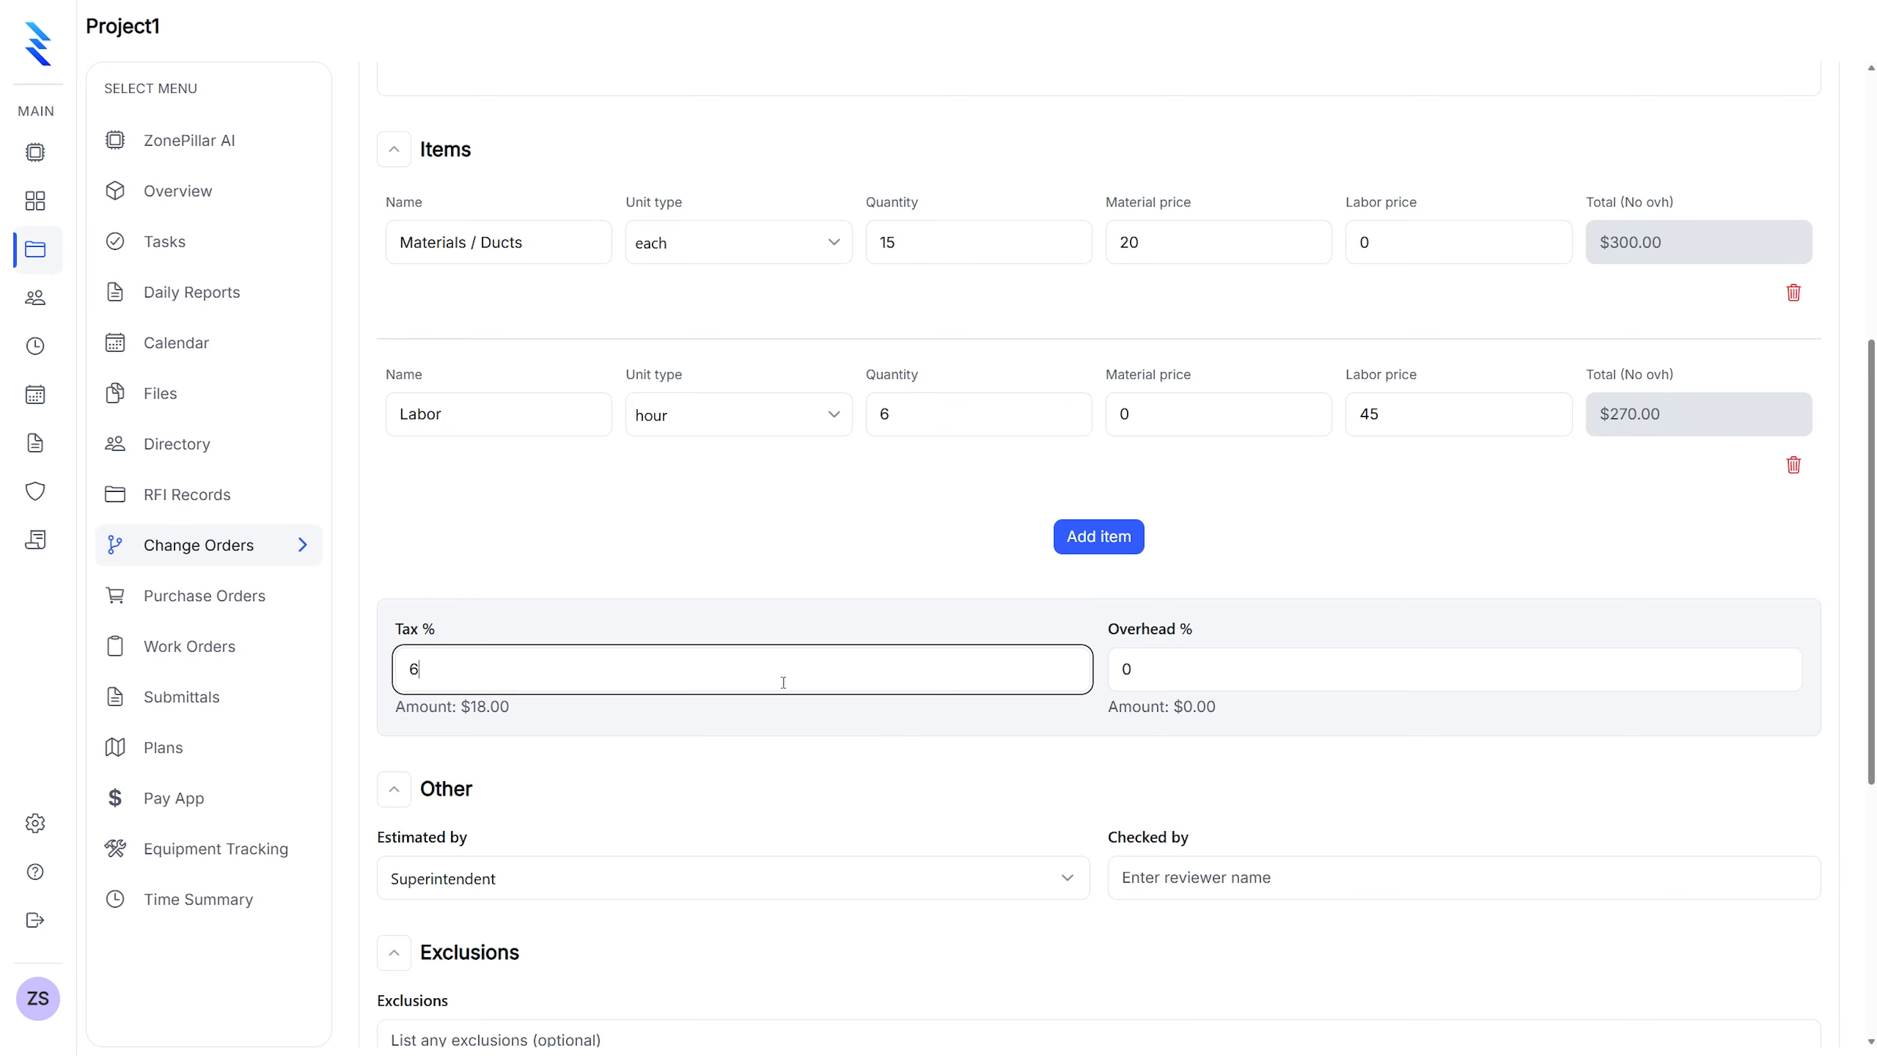
Set overhead to 10% and keep Superintendent as the estimator
click(1154, 674)
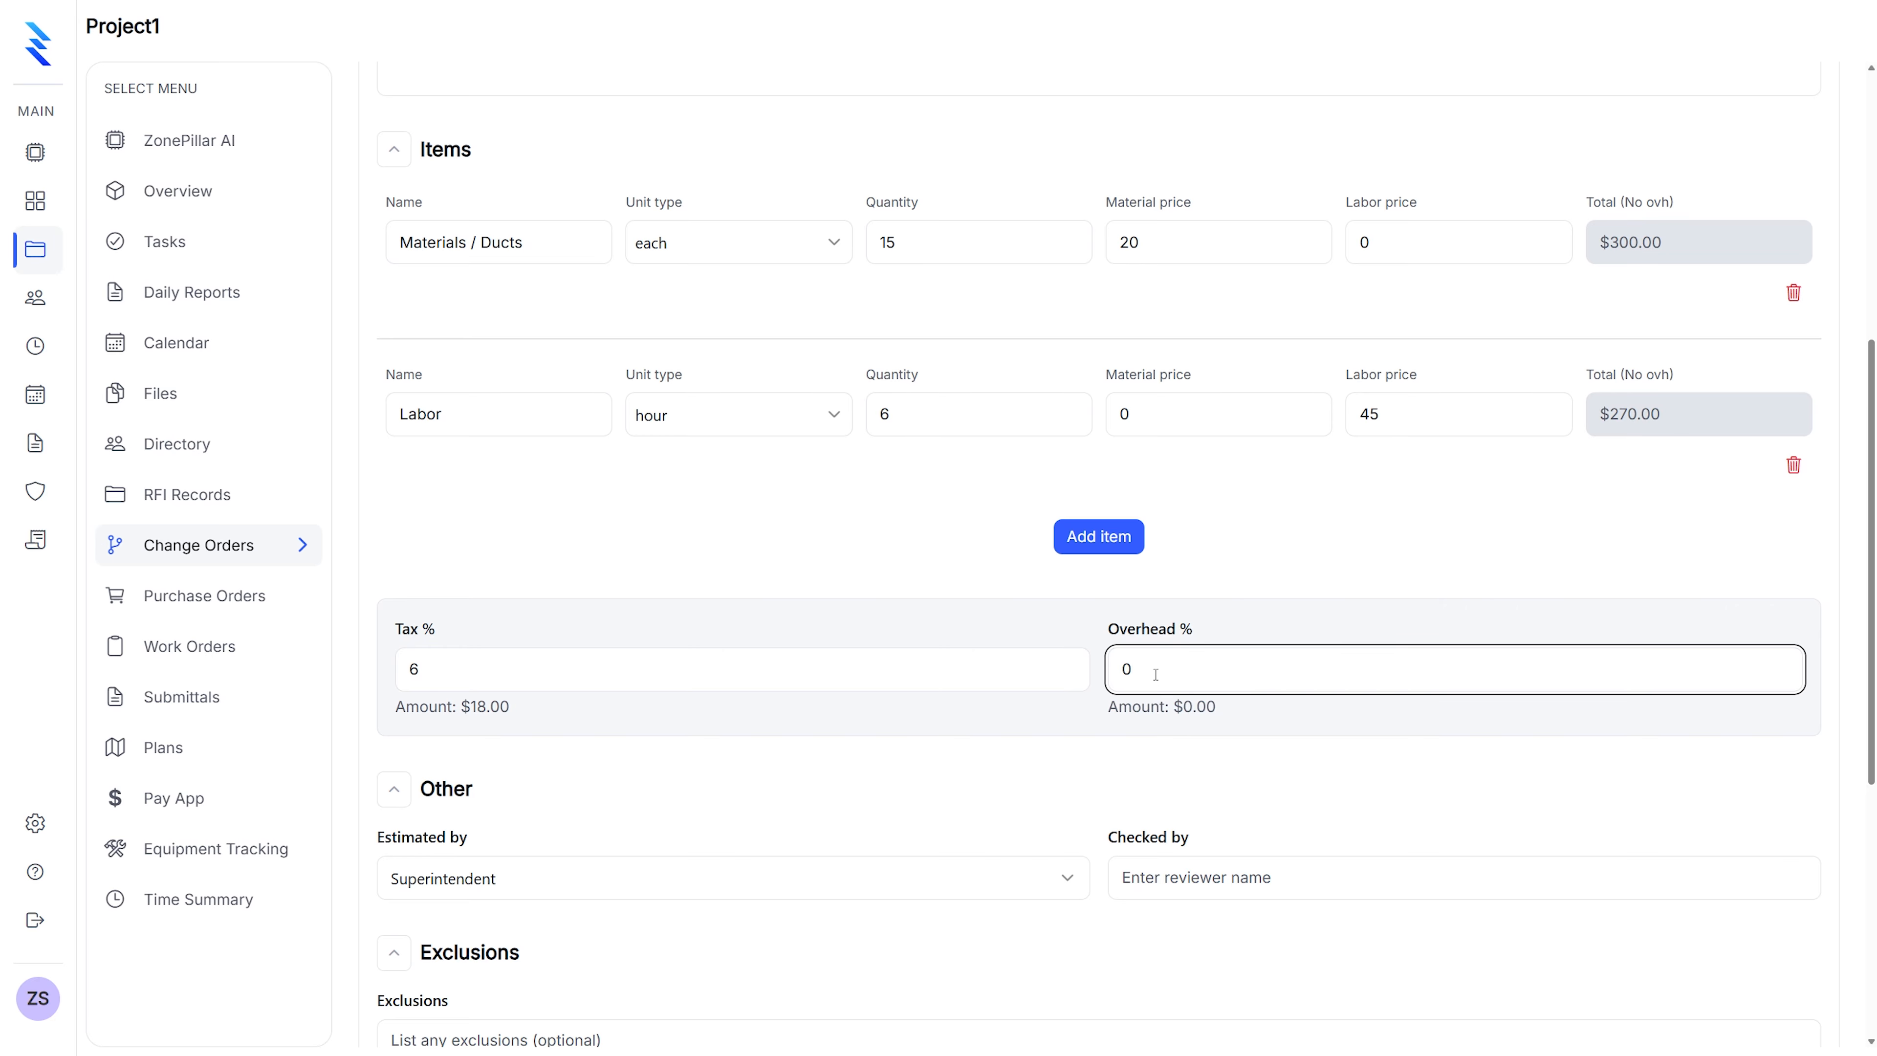
key(BackSpace)
text(10)
scroll(1156, 671, down, 2)
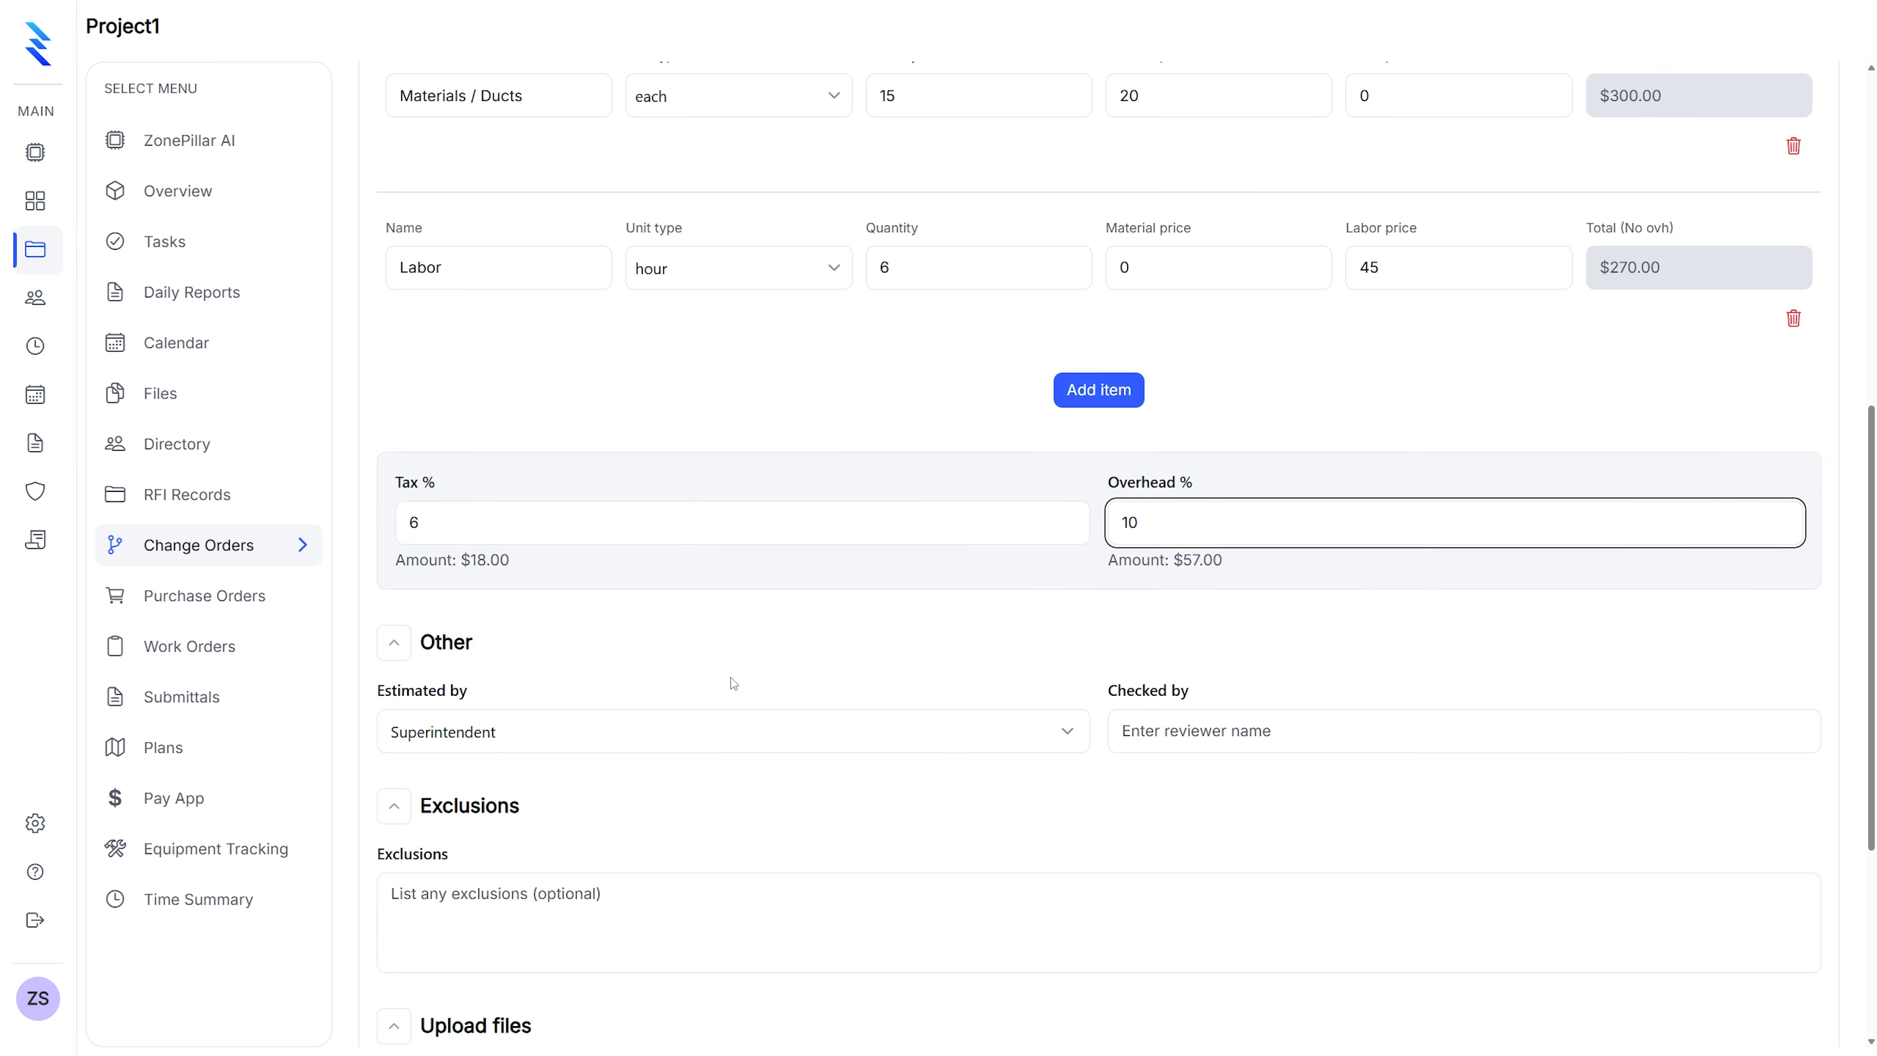
click(613, 731)
click(614, 733)
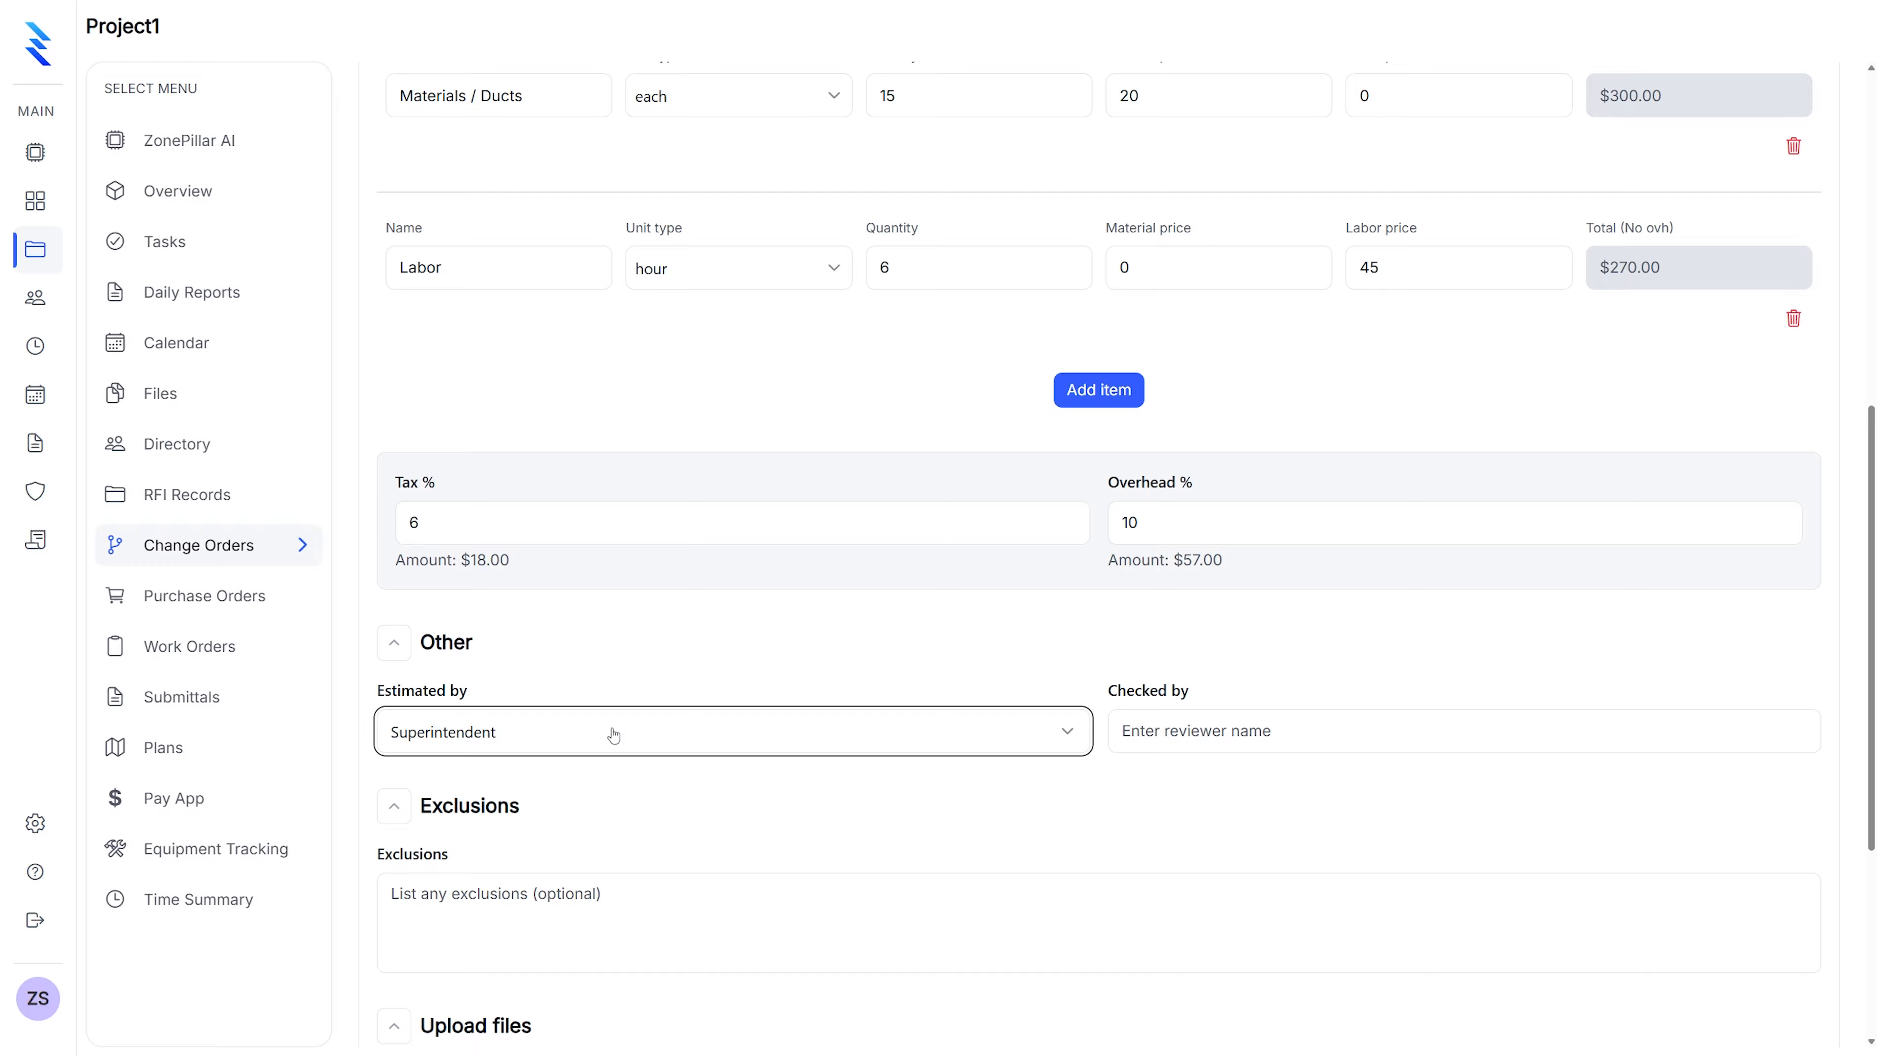
scroll(914, 658, down, 2)
click(980, 582)
click(980, 583)
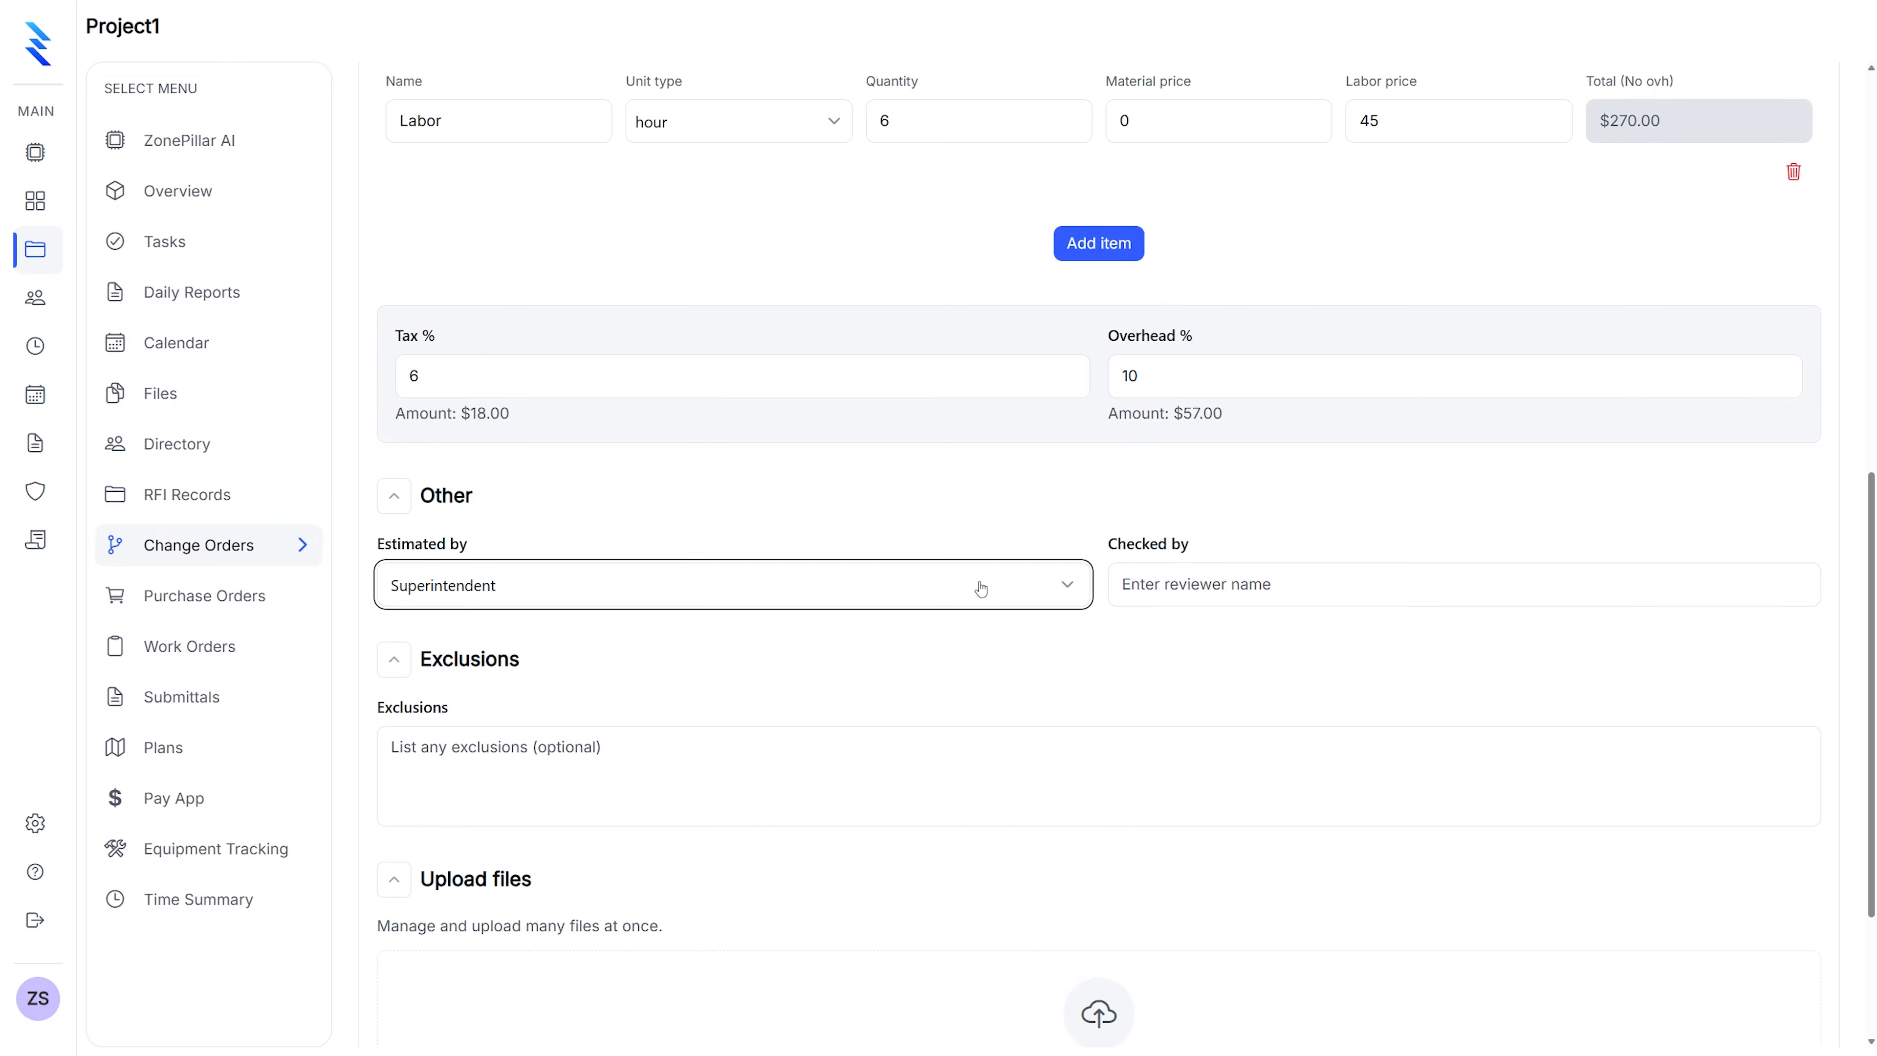
Enter 'Zonepillar Sales' as the Checked by reviewer
click(1246, 584)
text(Zo)
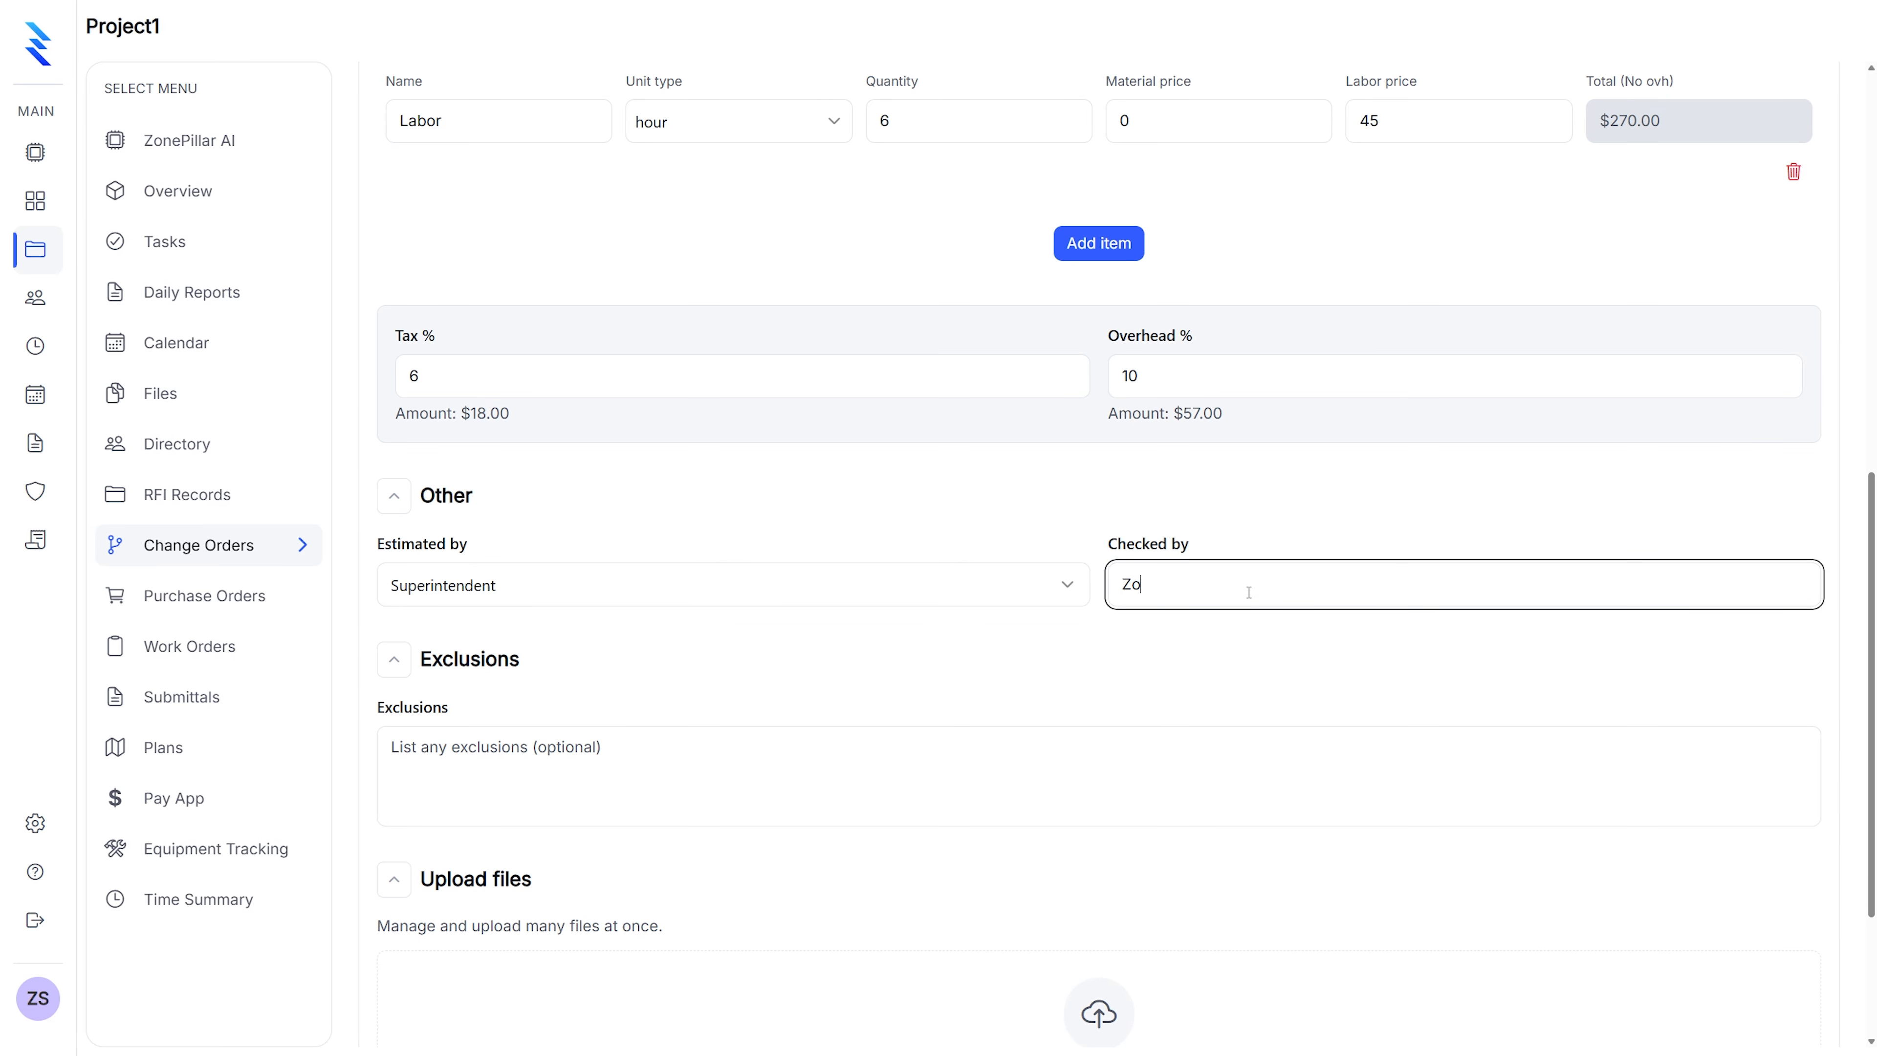
text(nepillar Slaes)
text(ales)
click(527, 747)
Attach the sprinkler pipe photo and save the change order
scroll(640, 651, down, 3)
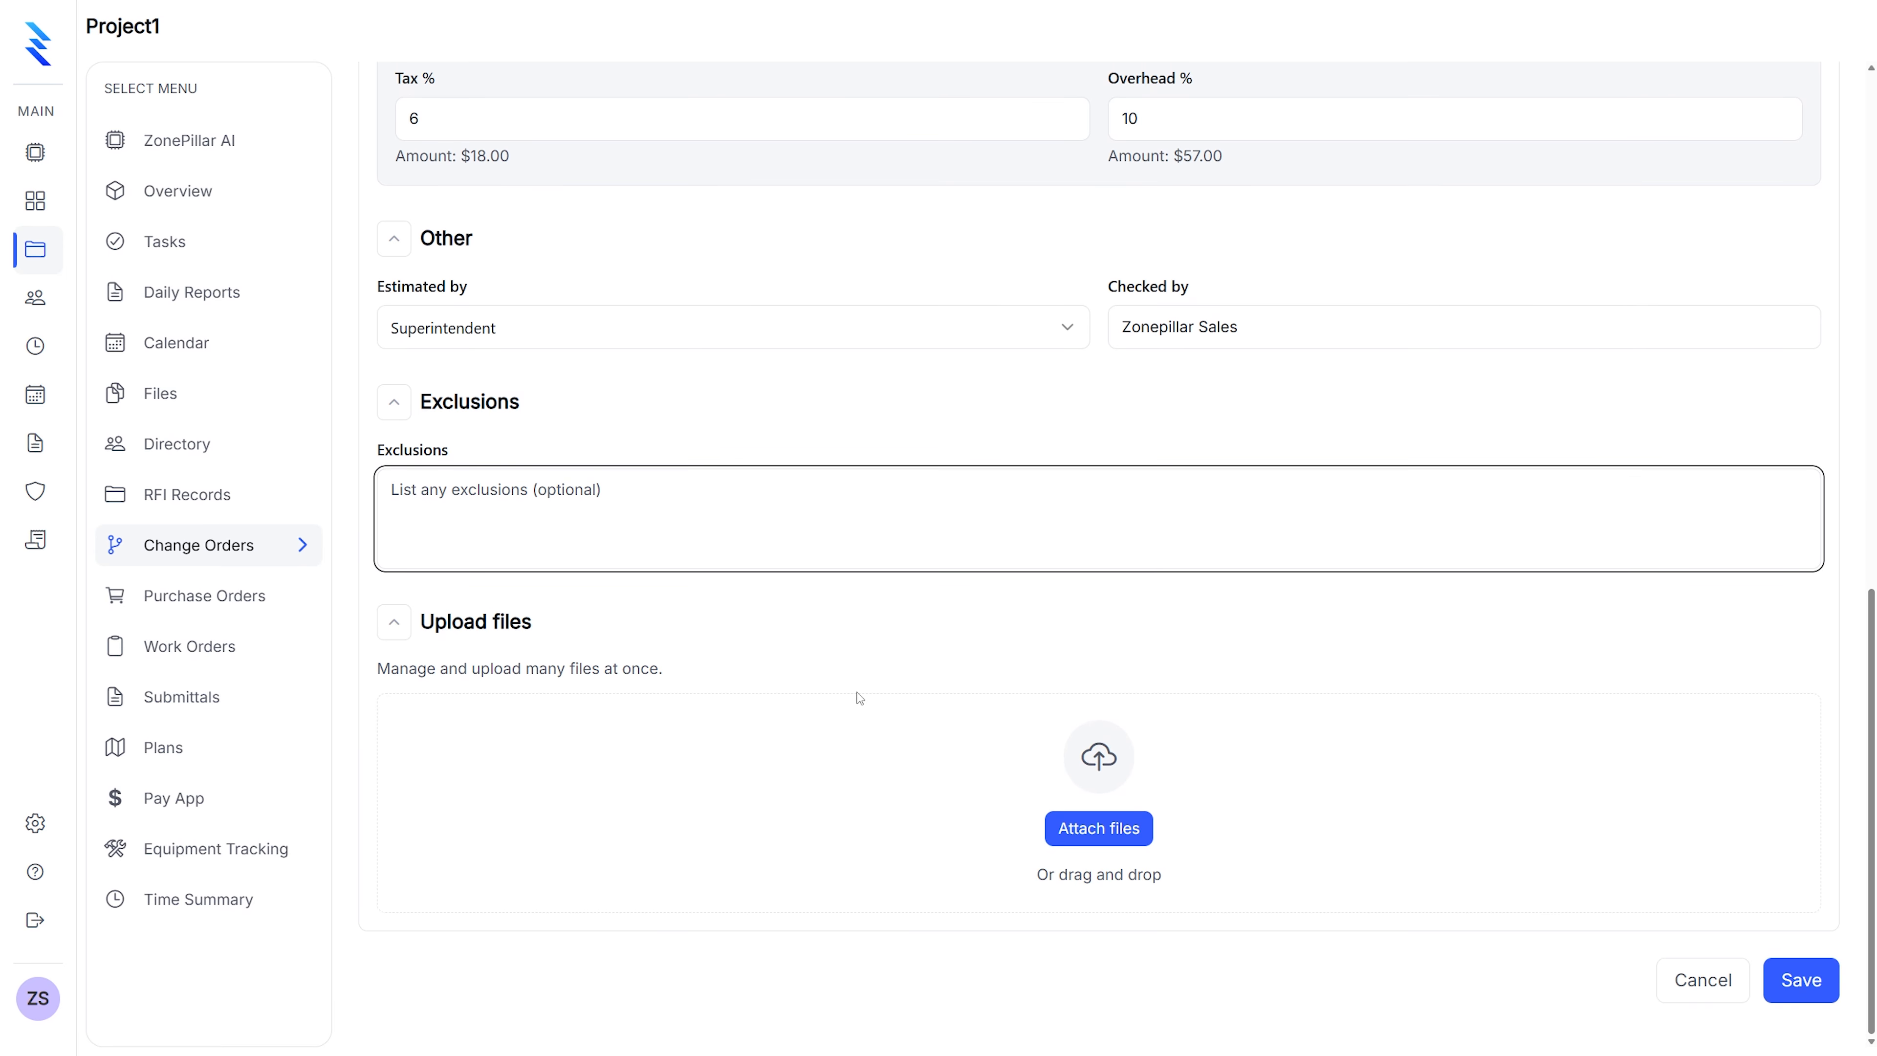
click(1116, 829)
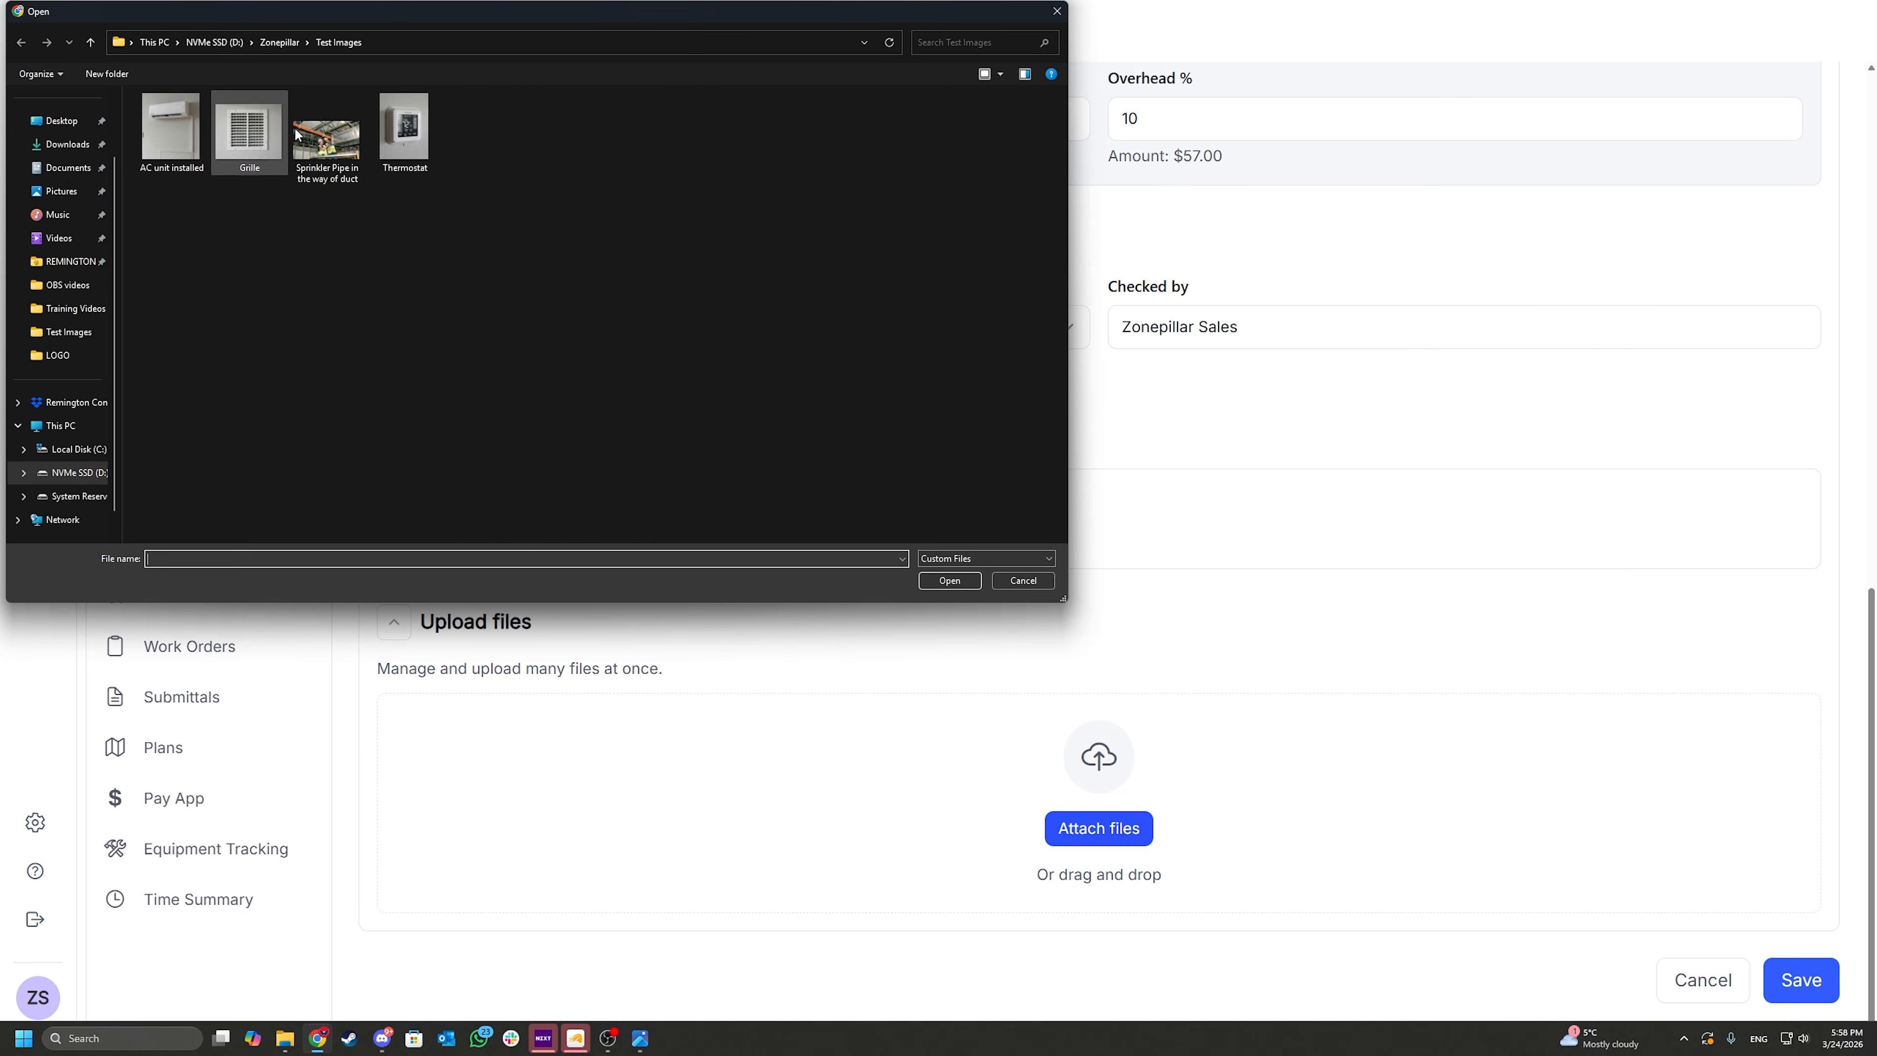
double_click(326, 140)
scroll(818, 747, down, 2)
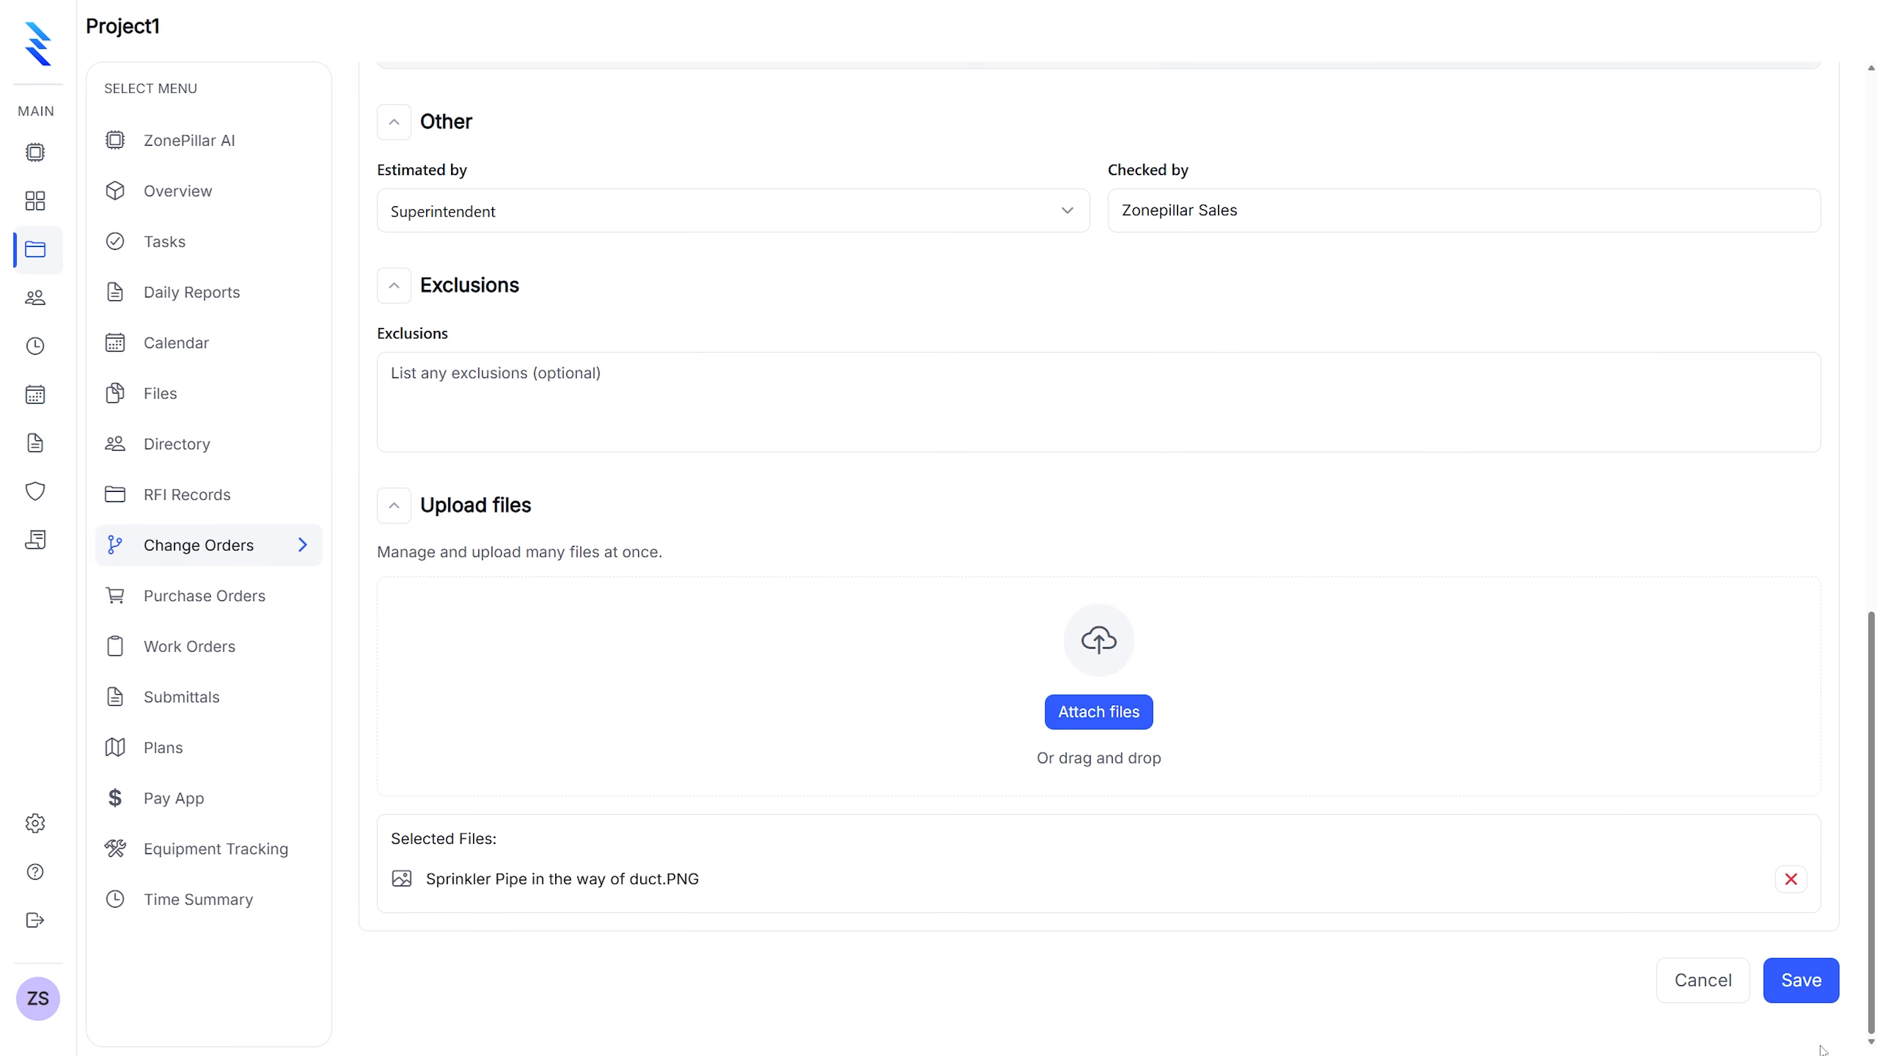
click(1820, 991)
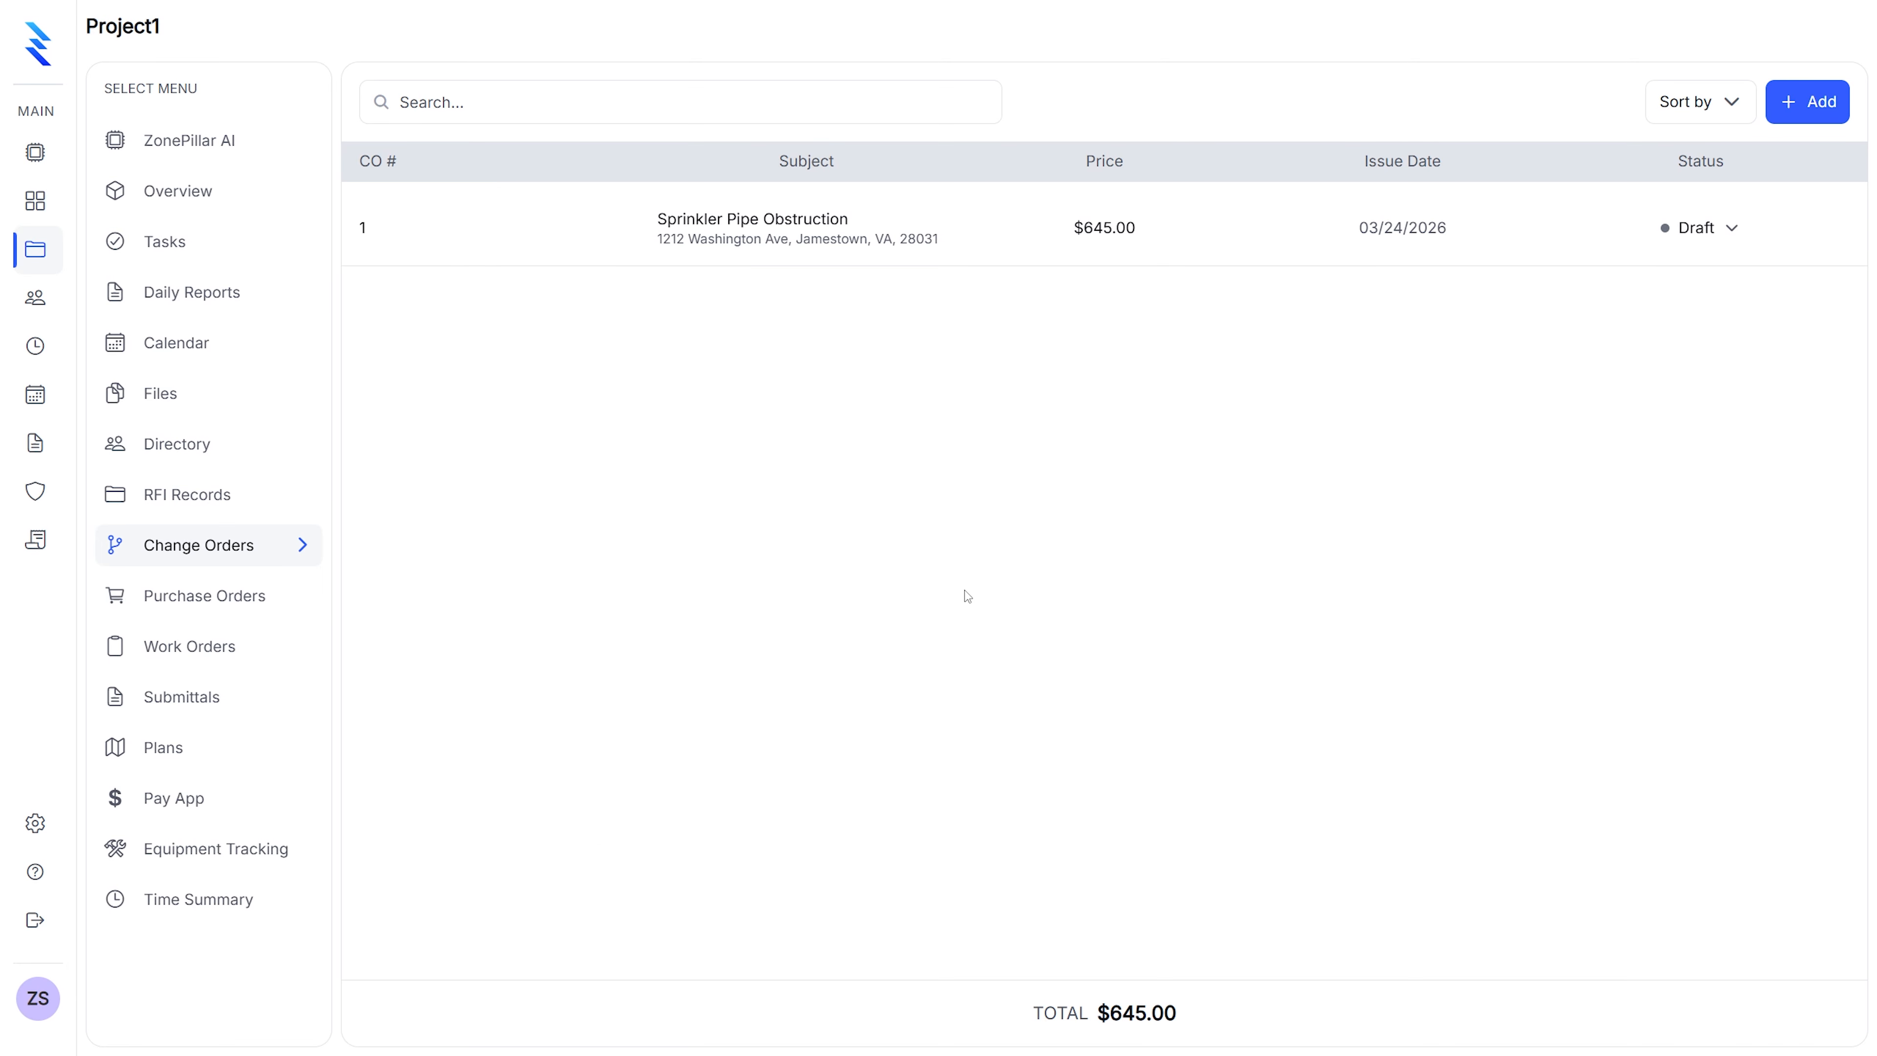
Approve change order 1 and look over its PDF preview before closing it
click(1109, 231)
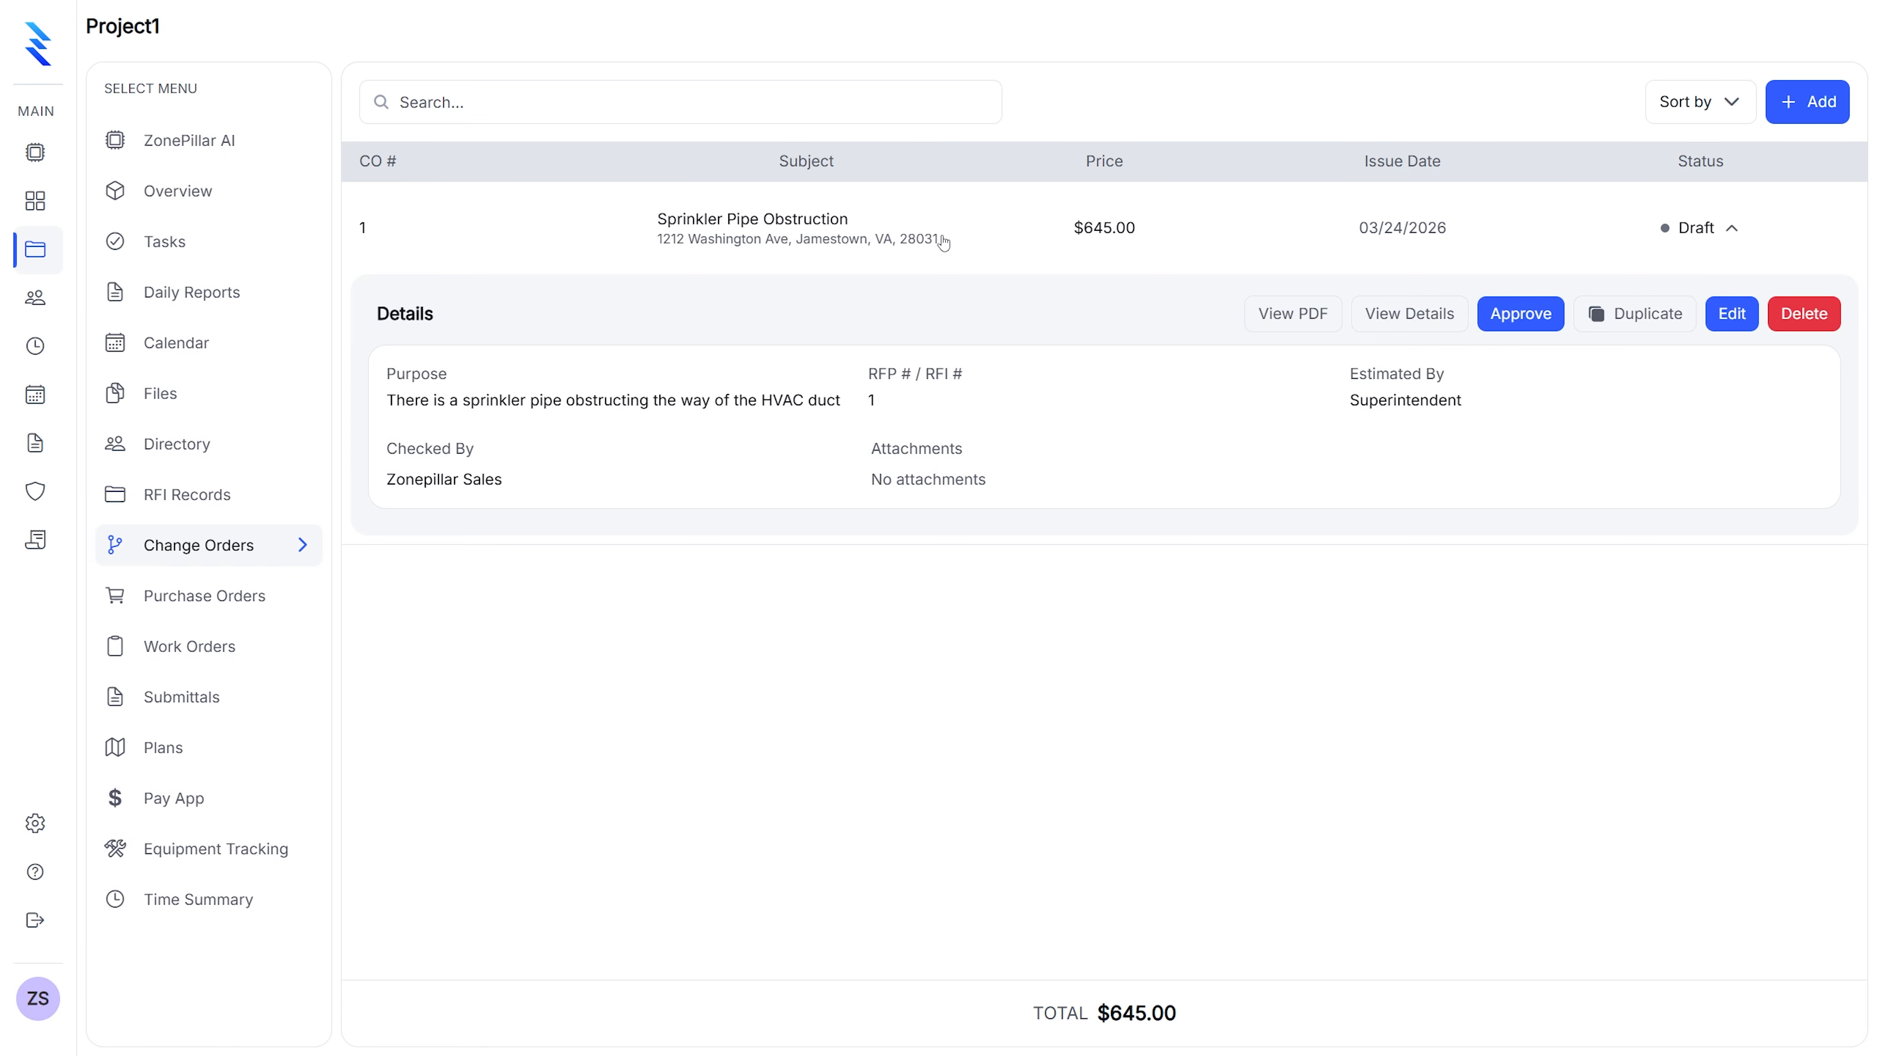
click(1527, 319)
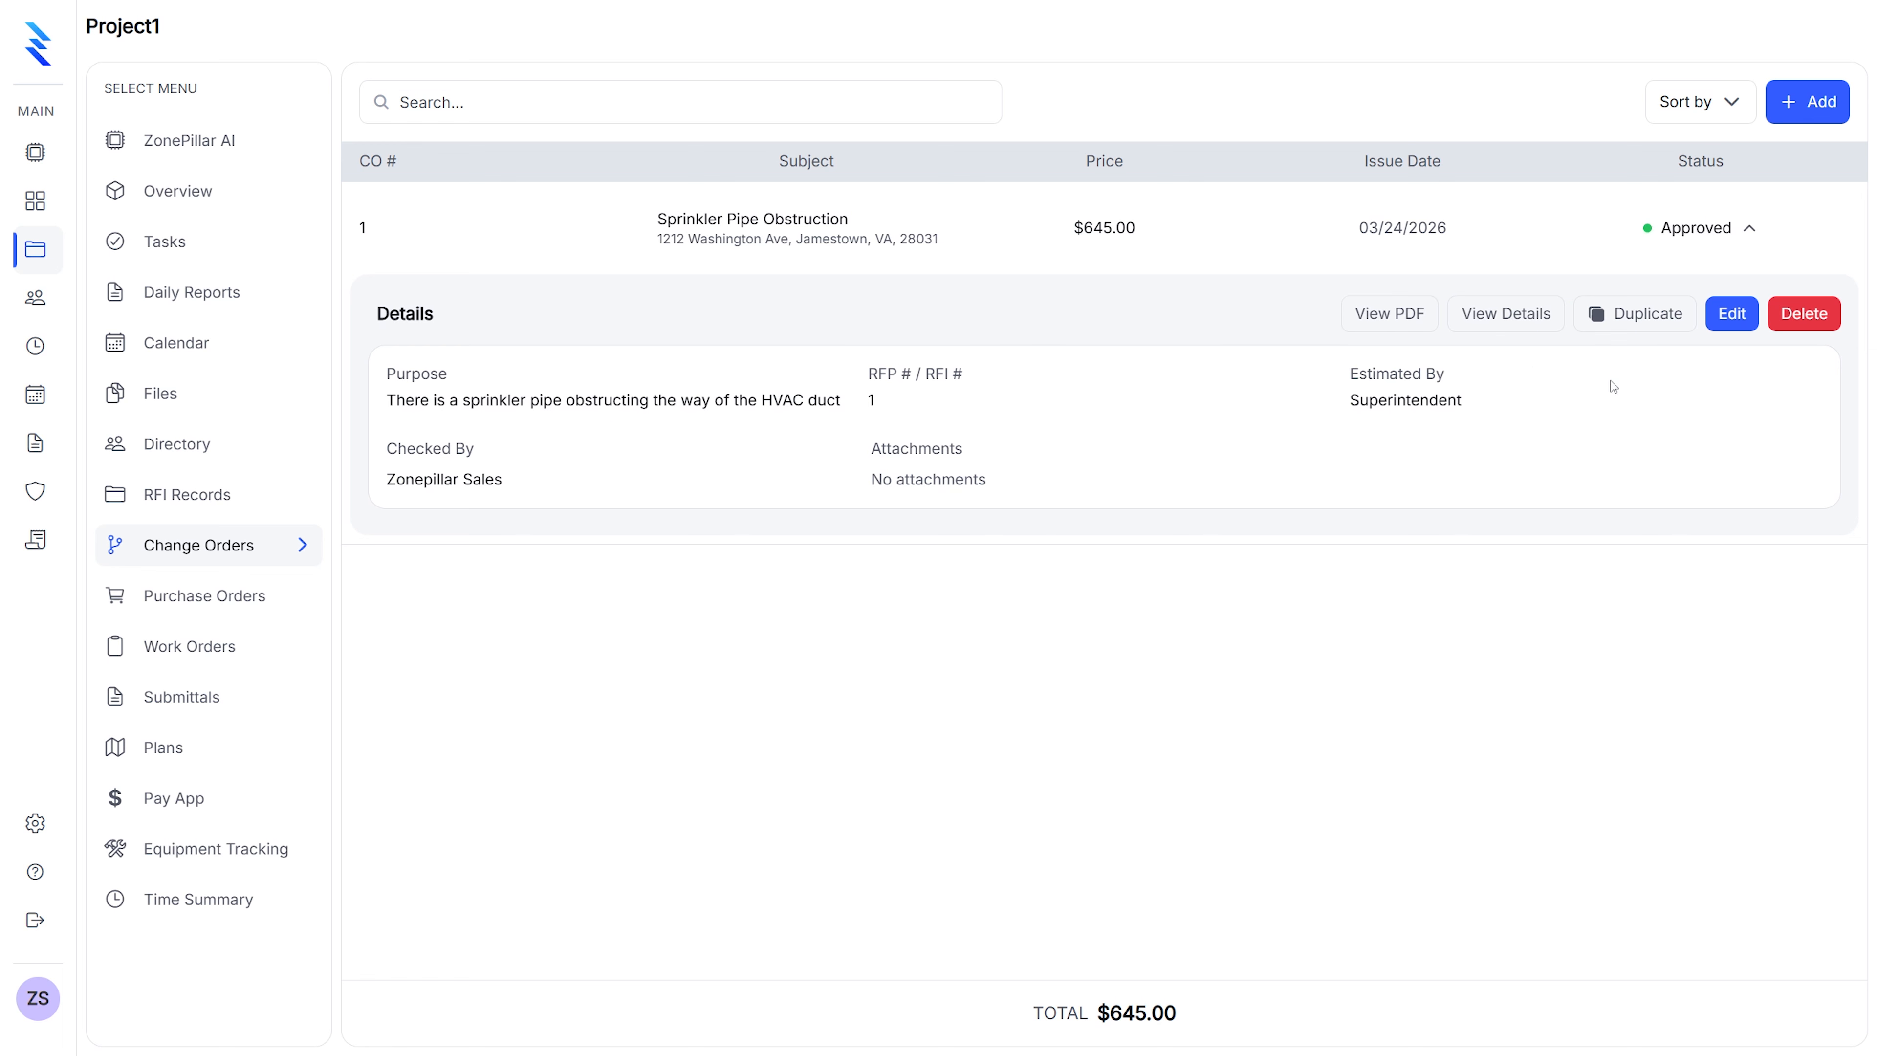
click(1393, 317)
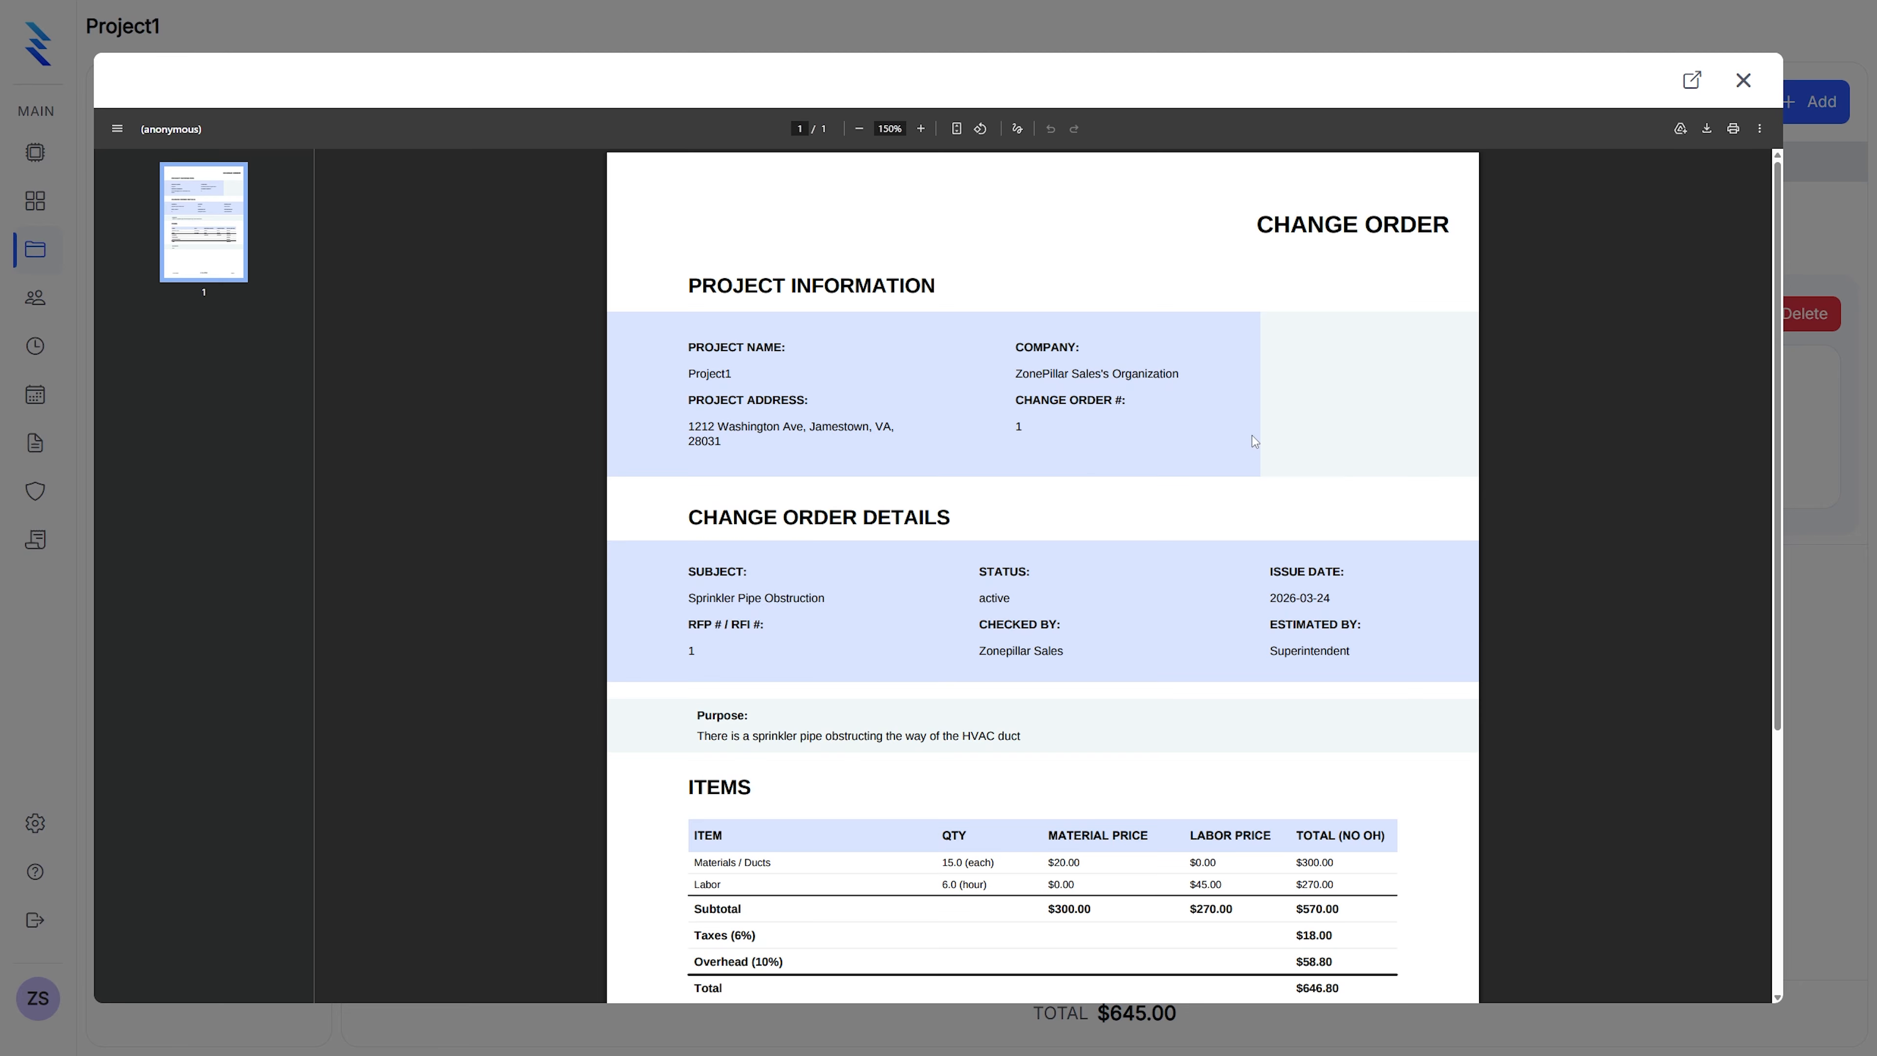
scroll(1076, 386, down, 5)
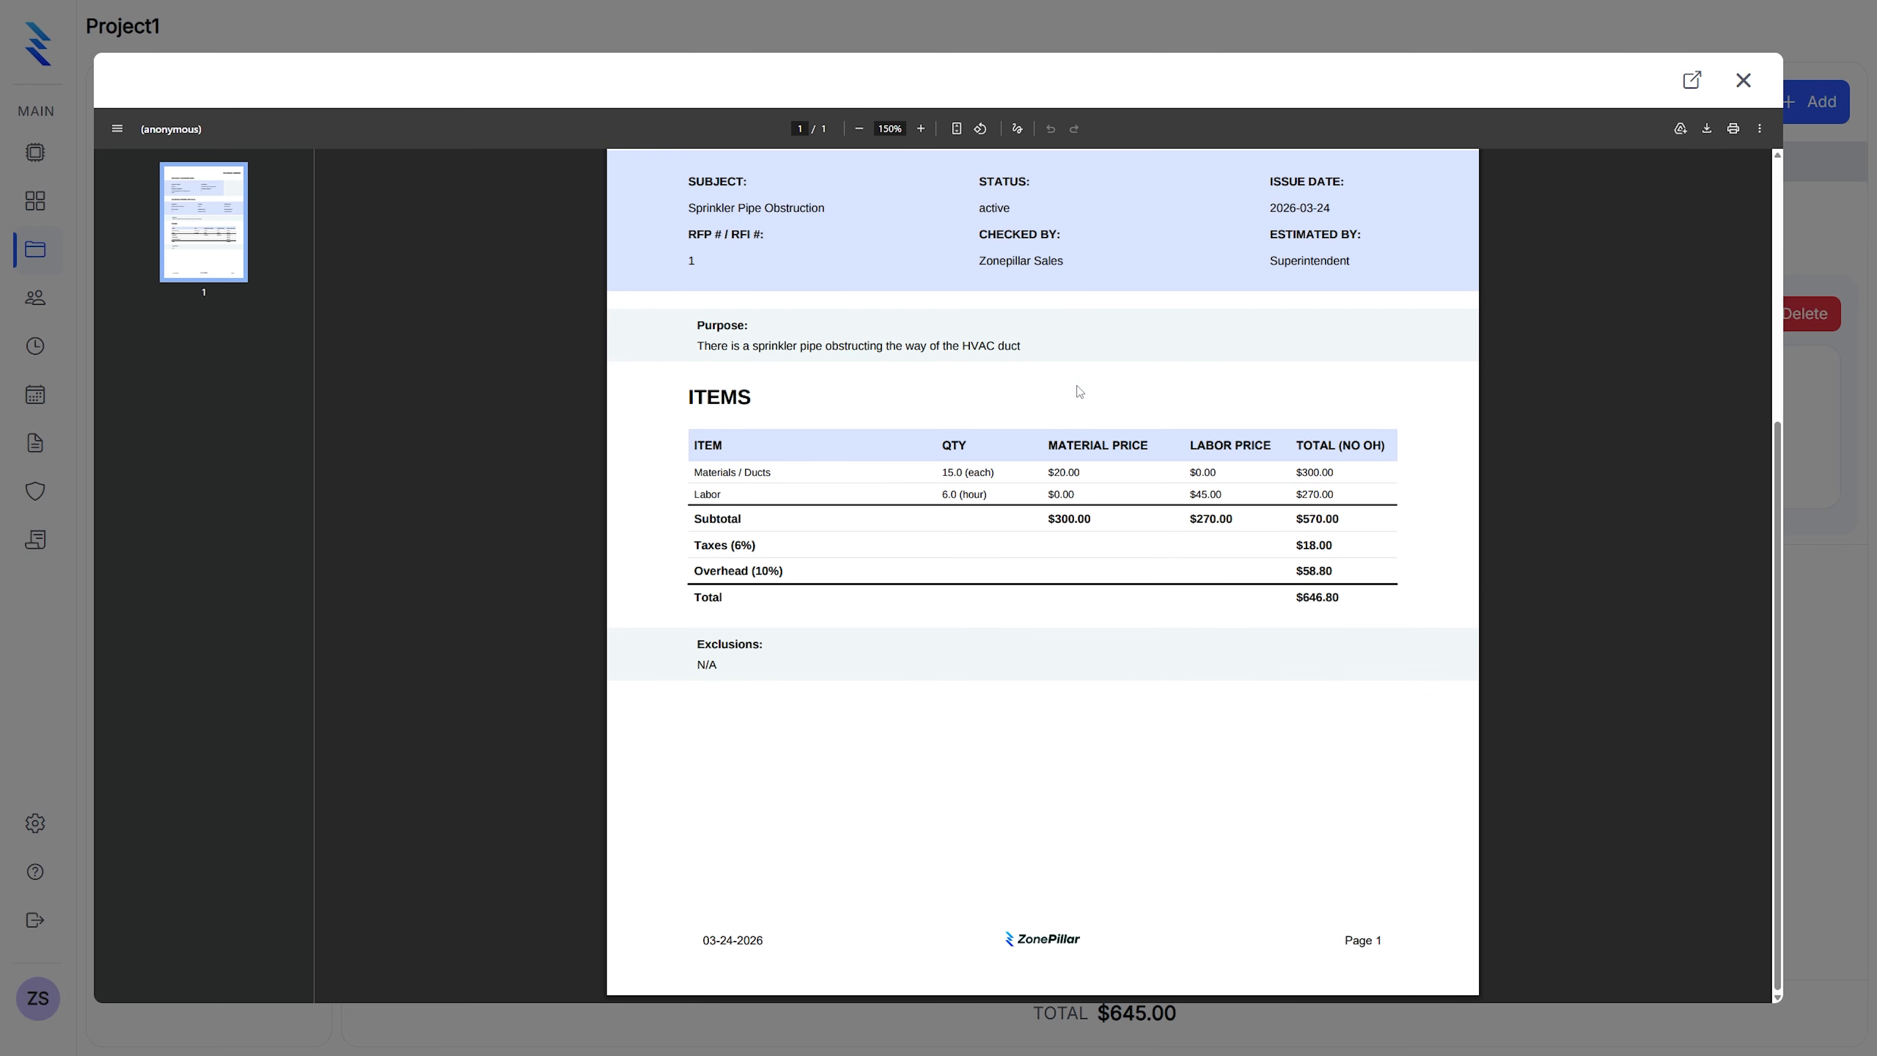
scroll(1190, 385, up, 5)
click(1743, 81)
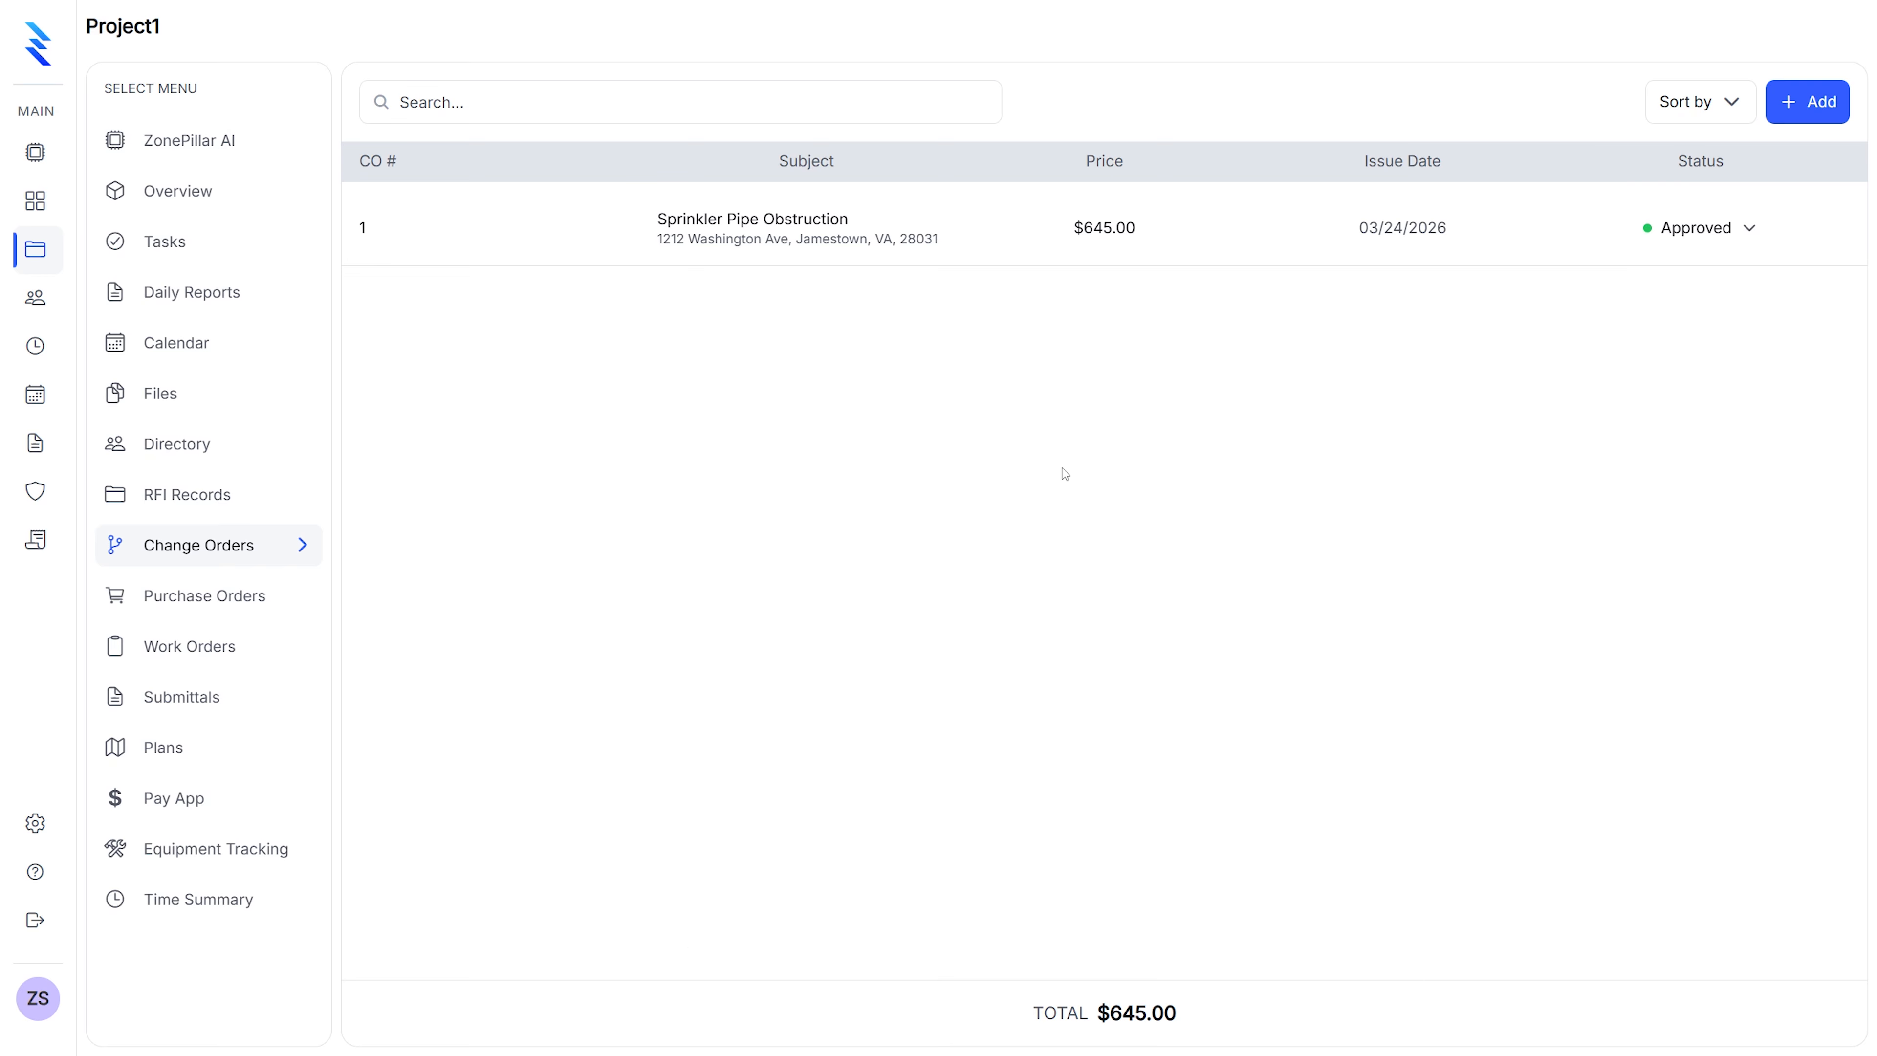
Create purchase order 1 dated 03/24/2026, keeping ZonePillar Sales as requisitioner
click(255, 599)
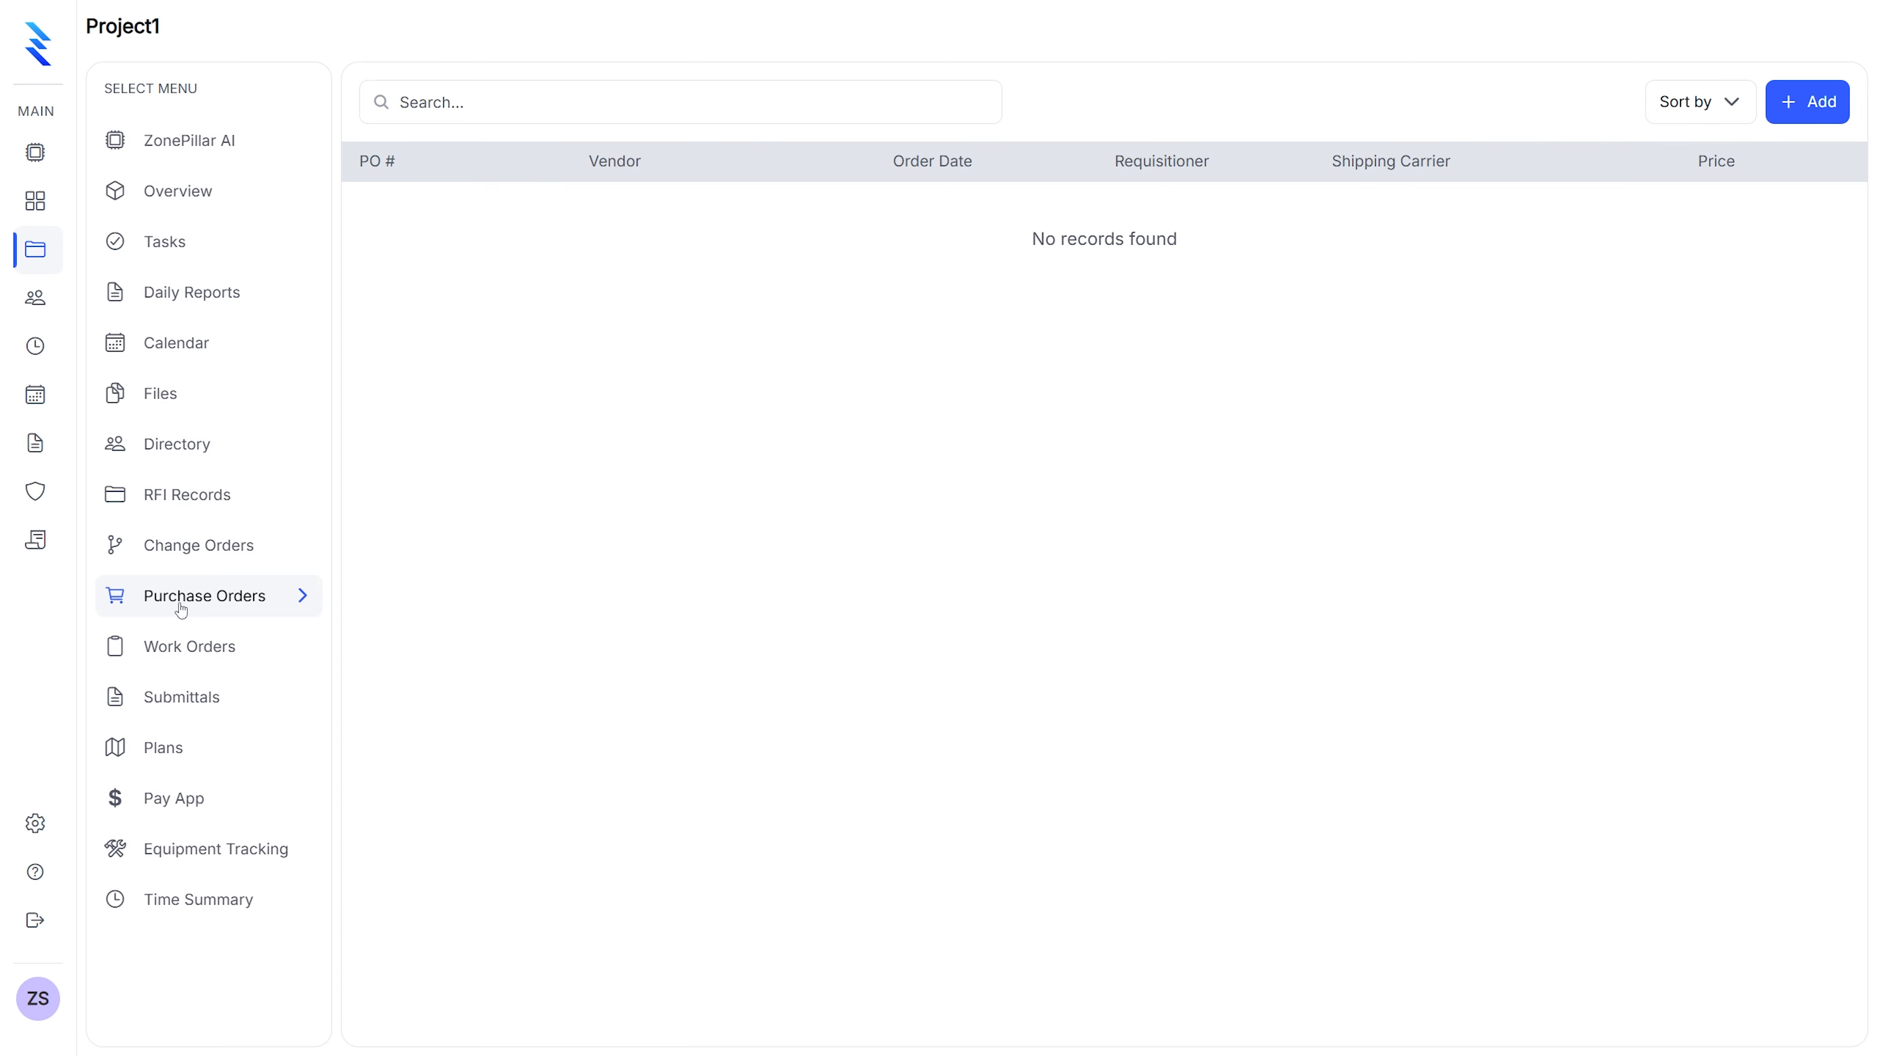
click(1797, 110)
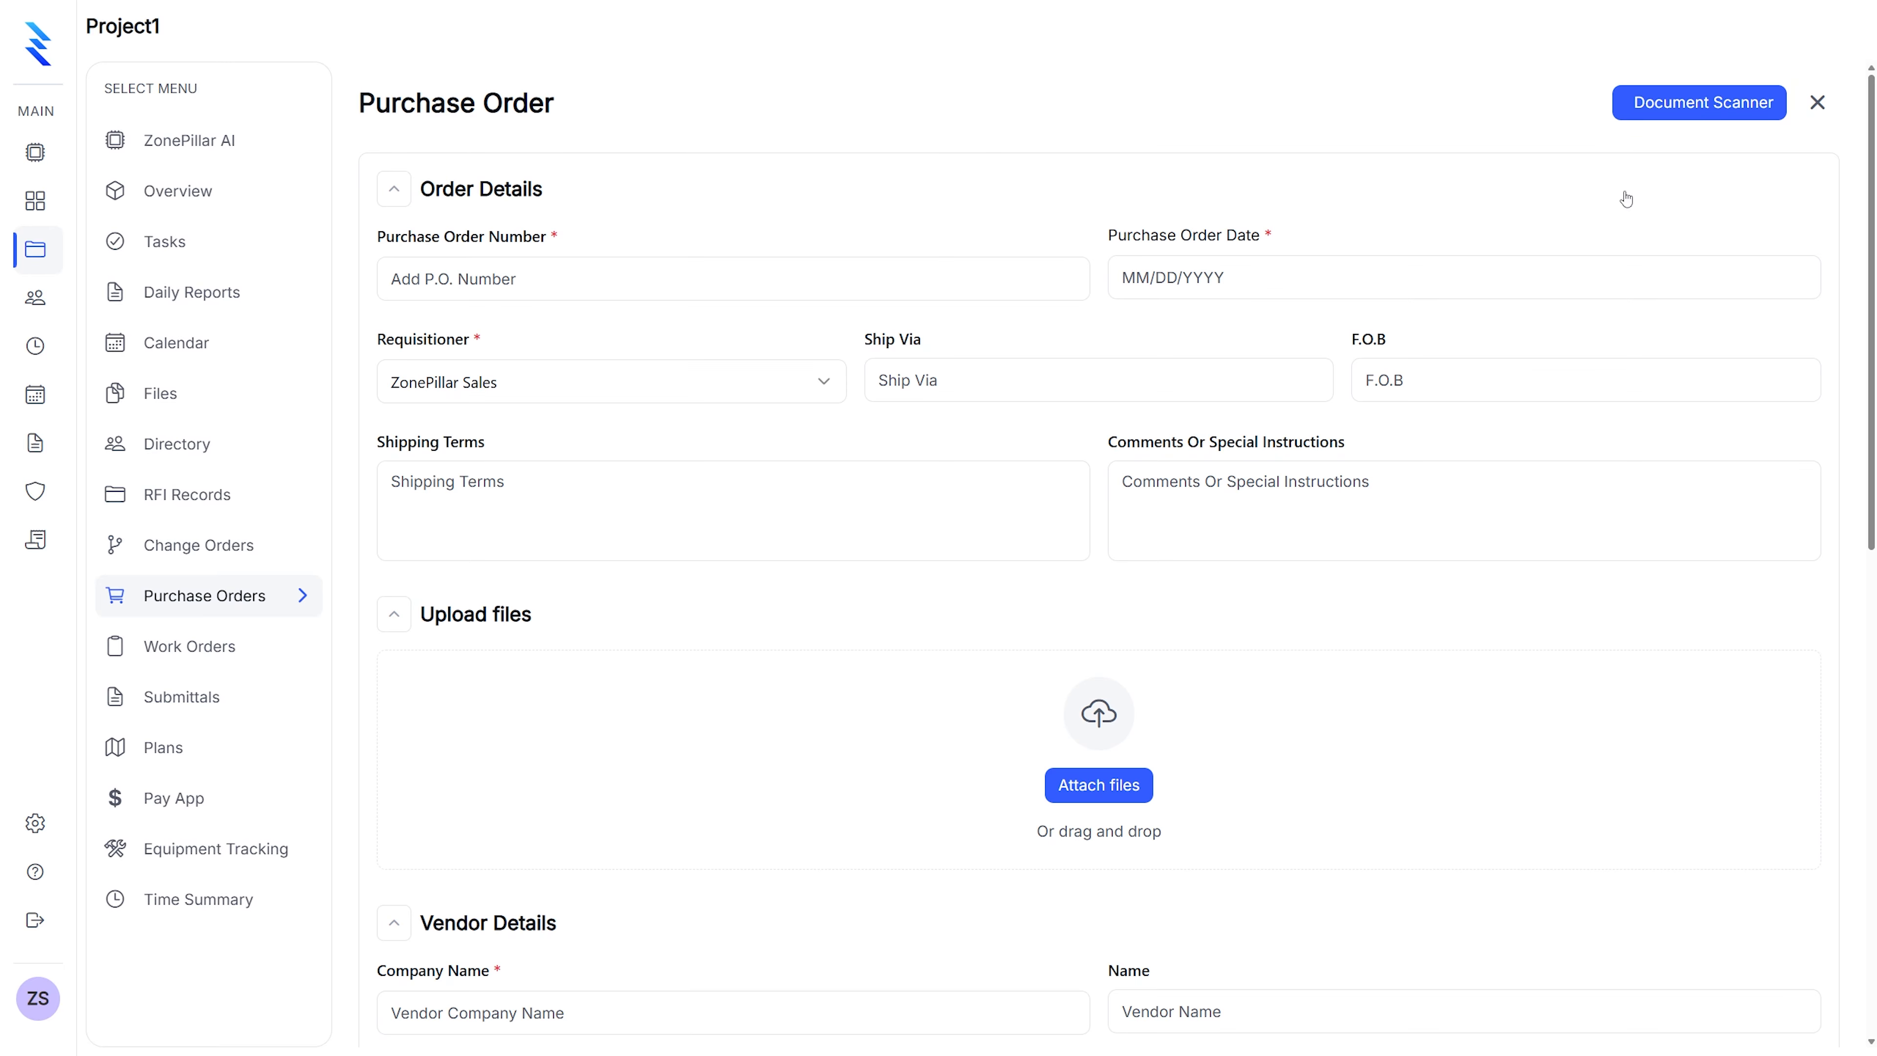
click(687, 279)
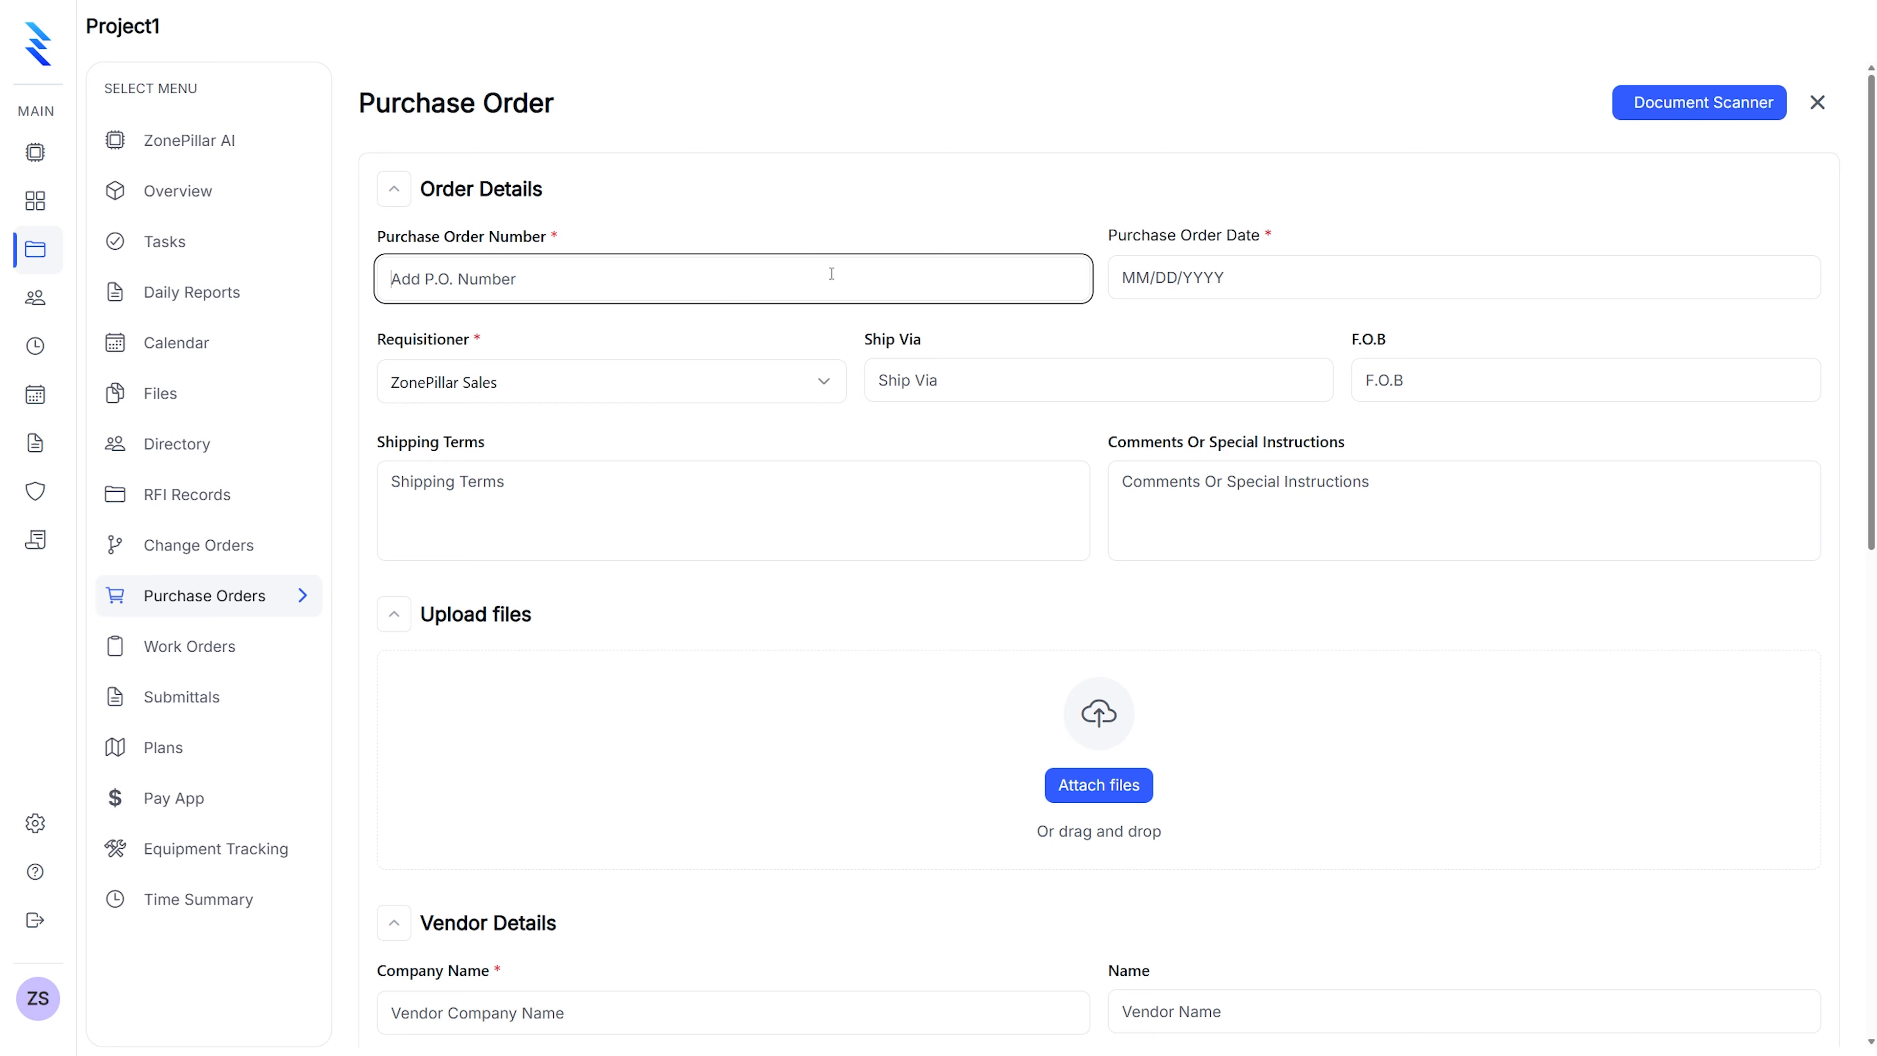
text(1)
click(1262, 257)
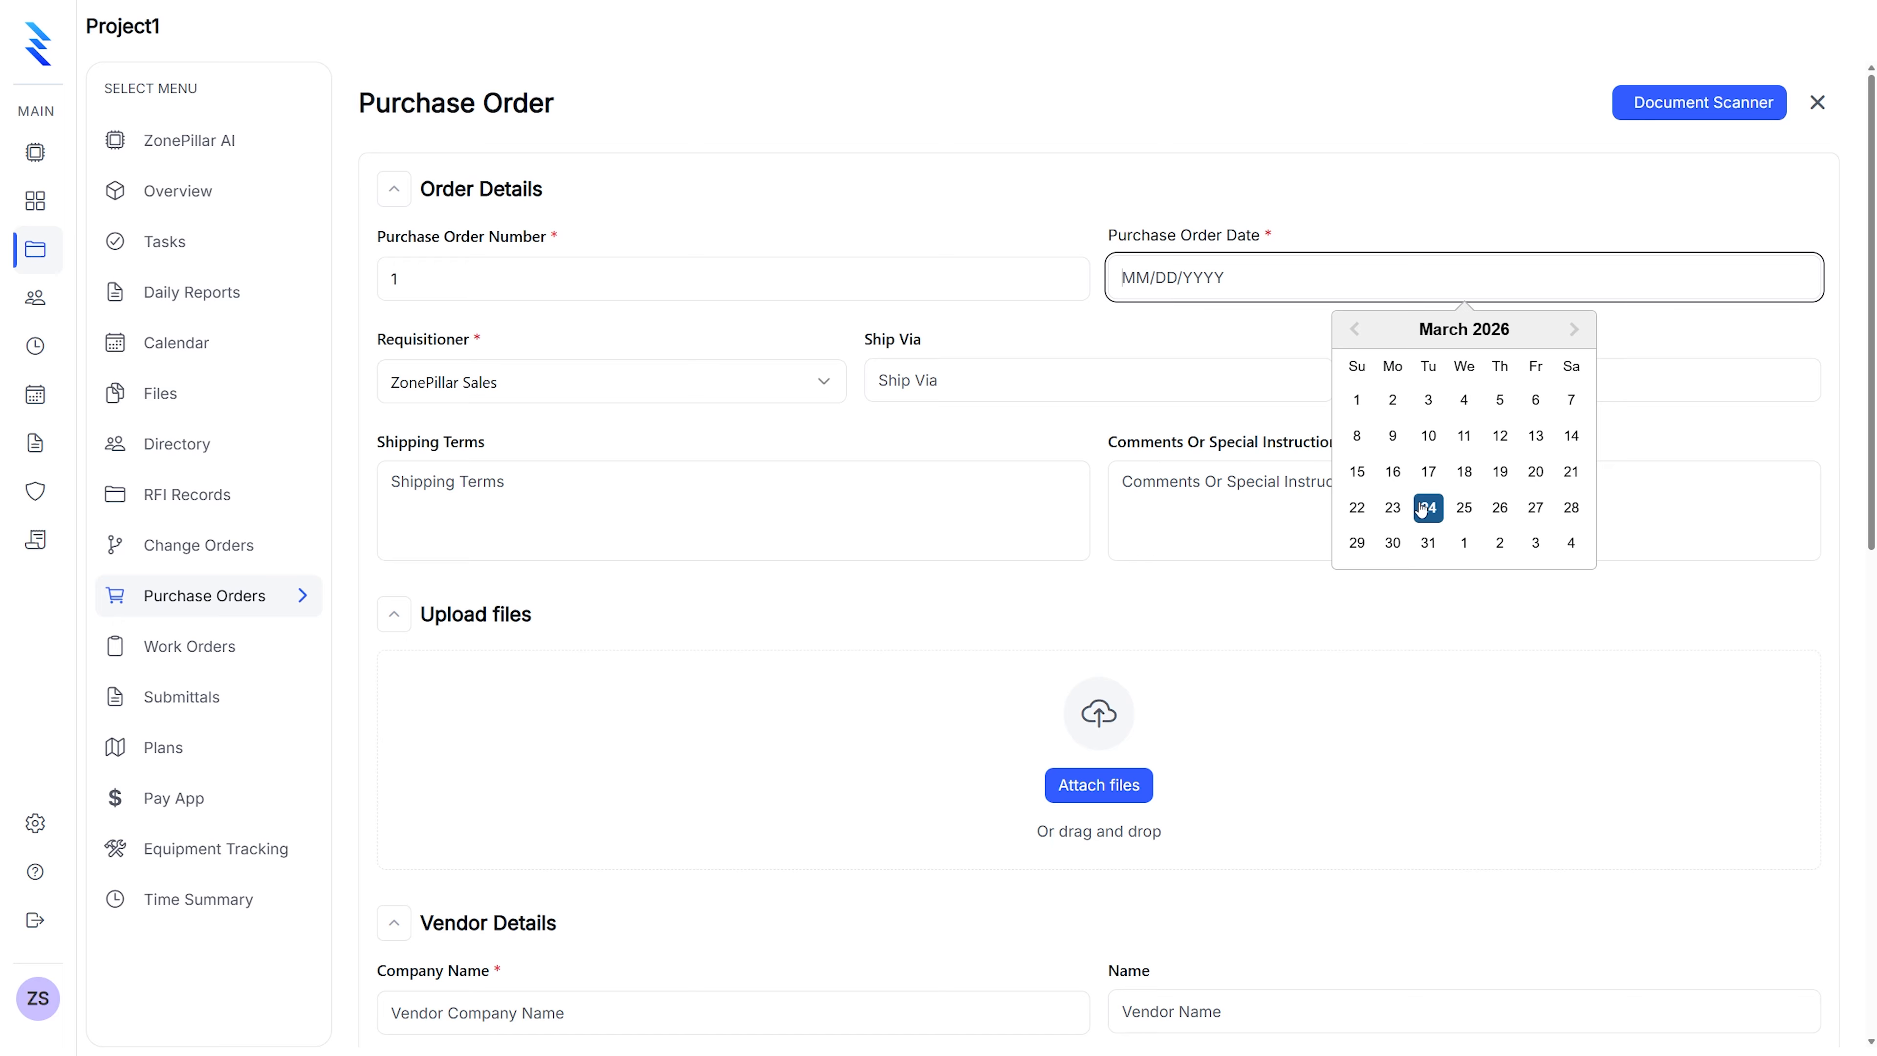
click(1427, 507)
click(620, 391)
click(619, 391)
Set ship via Fedex and shipping terms to 1-2 weeks
click(900, 380)
text(Fedex)
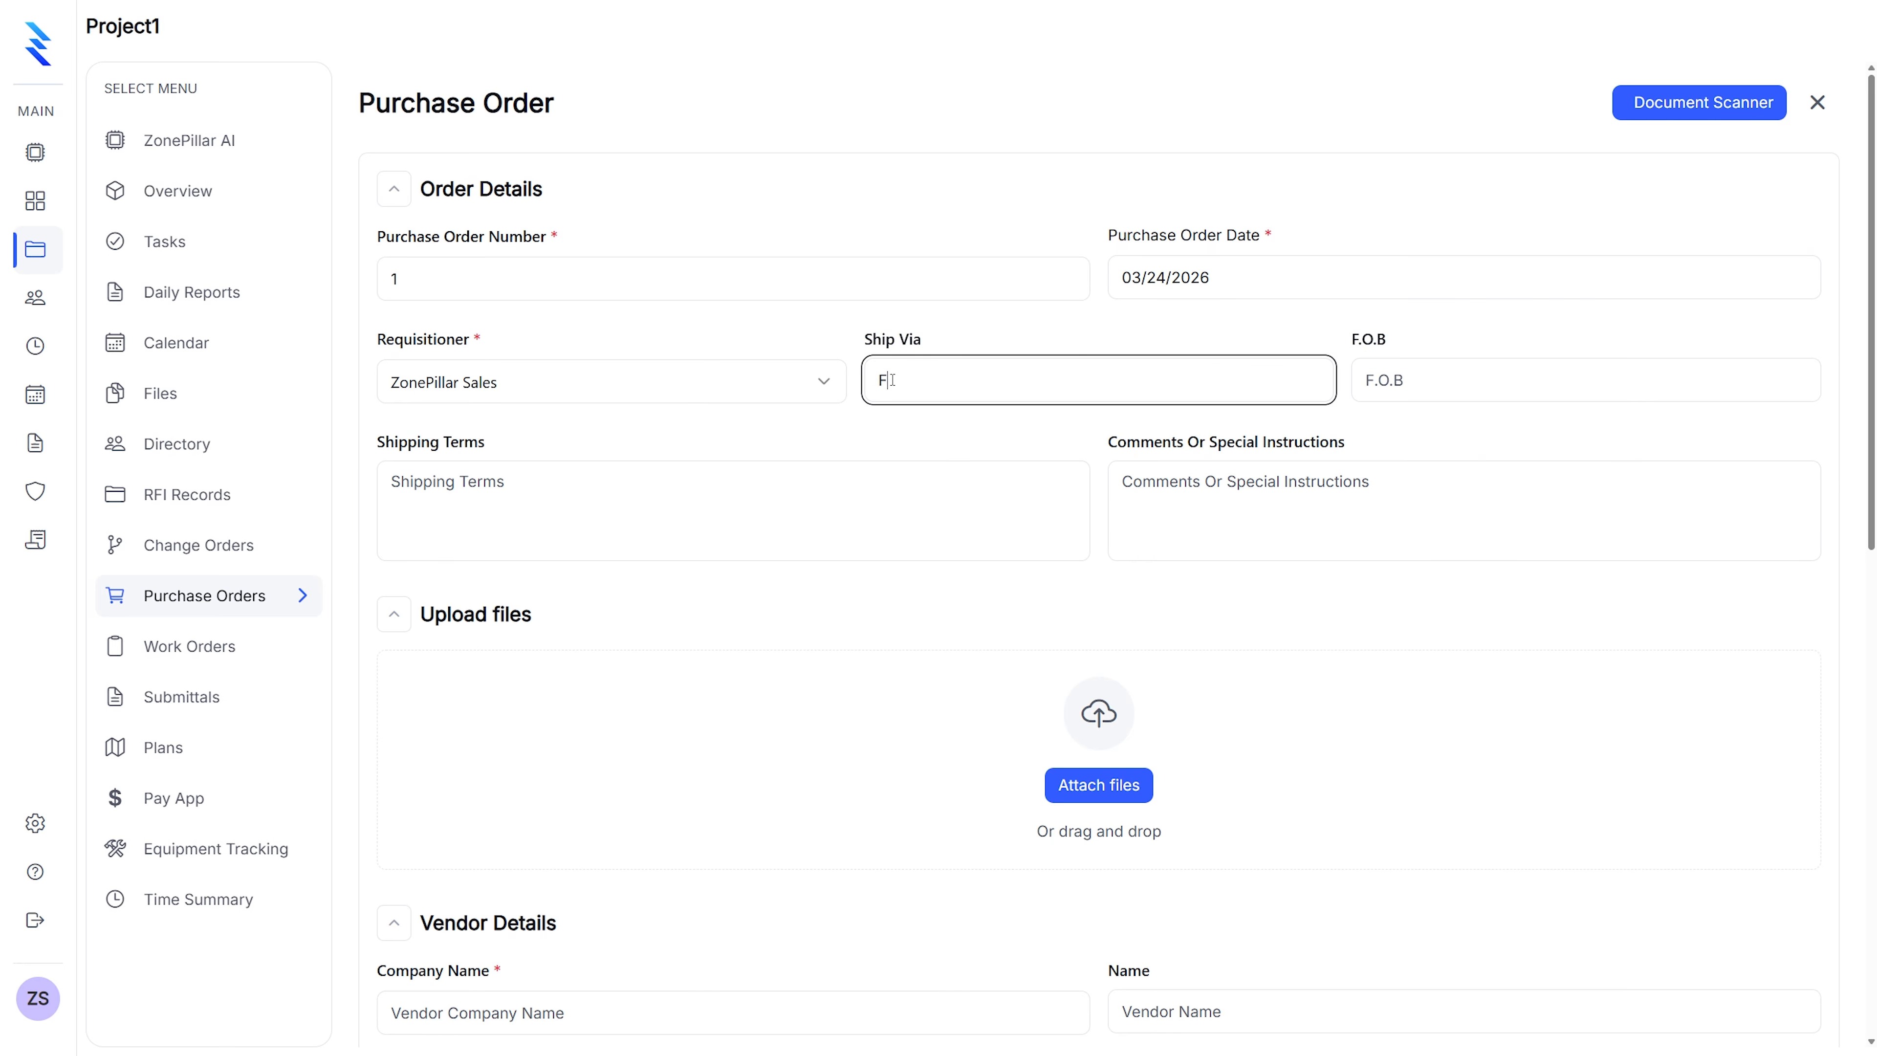
click(1392, 391)
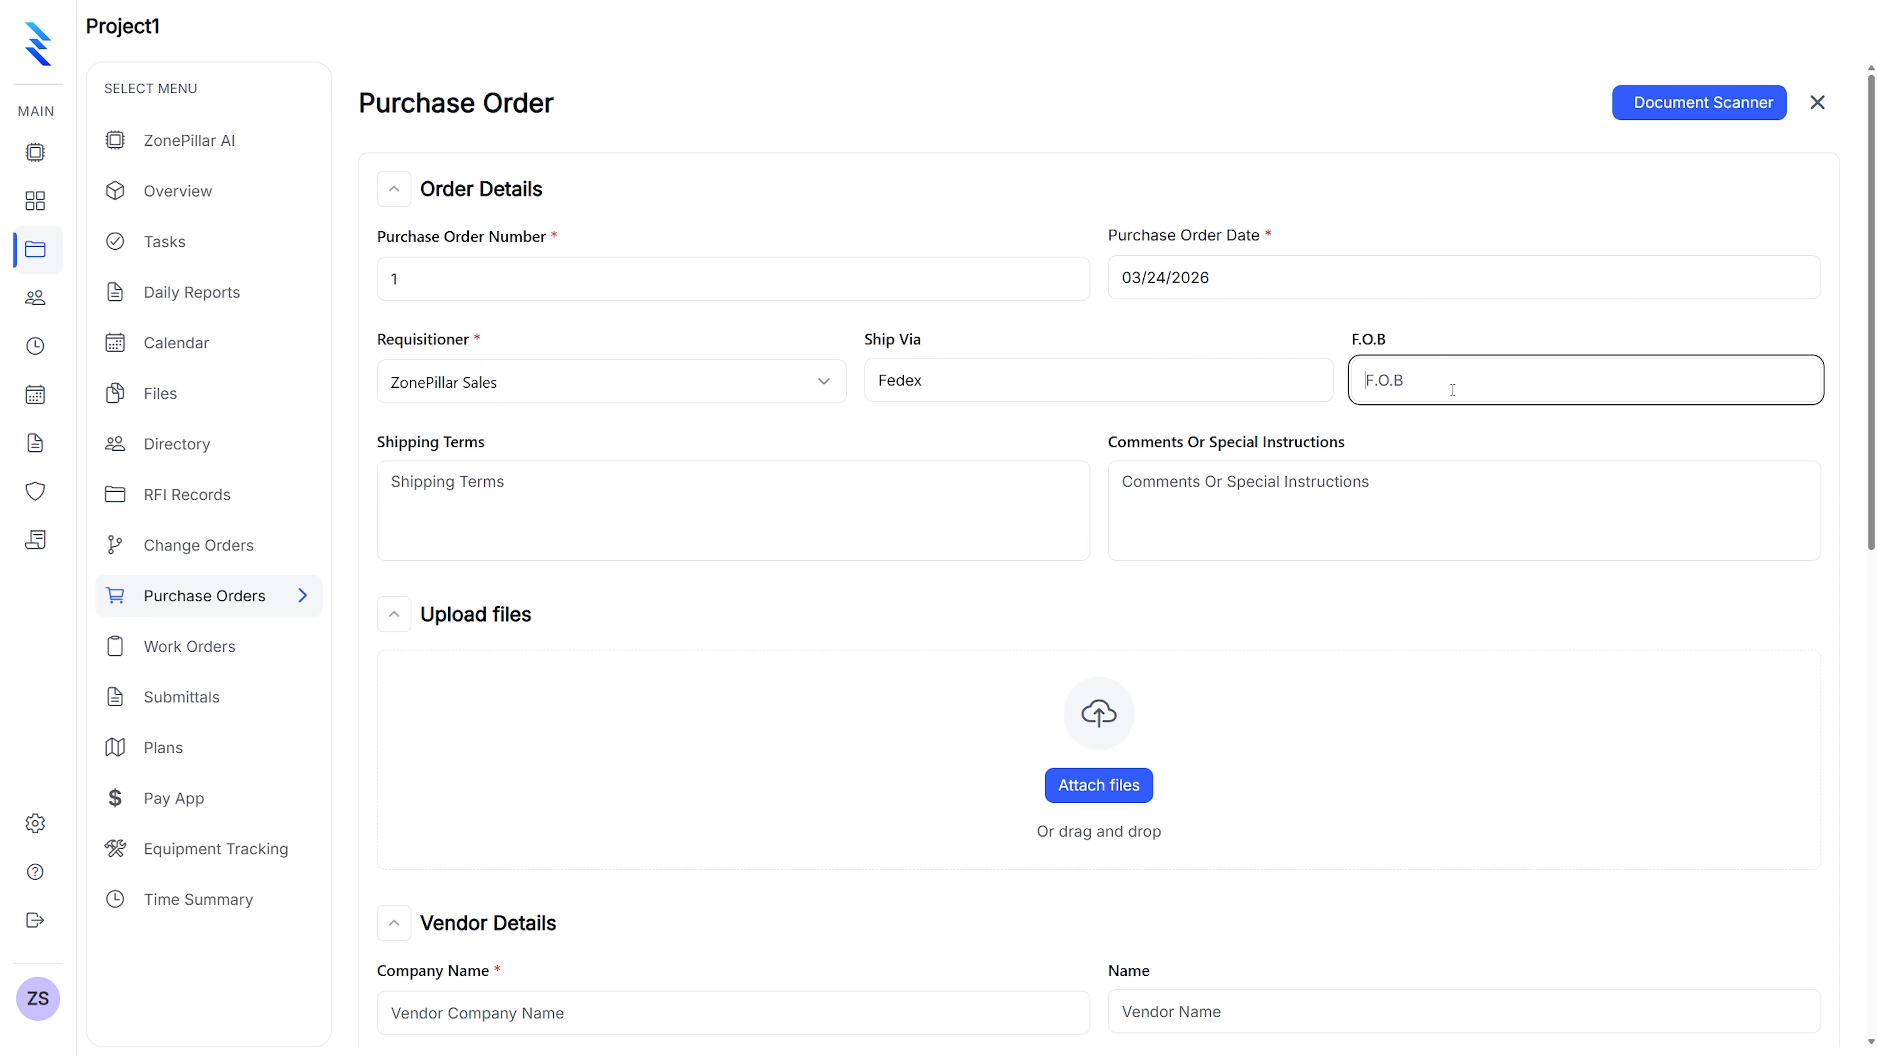
click(549, 476)
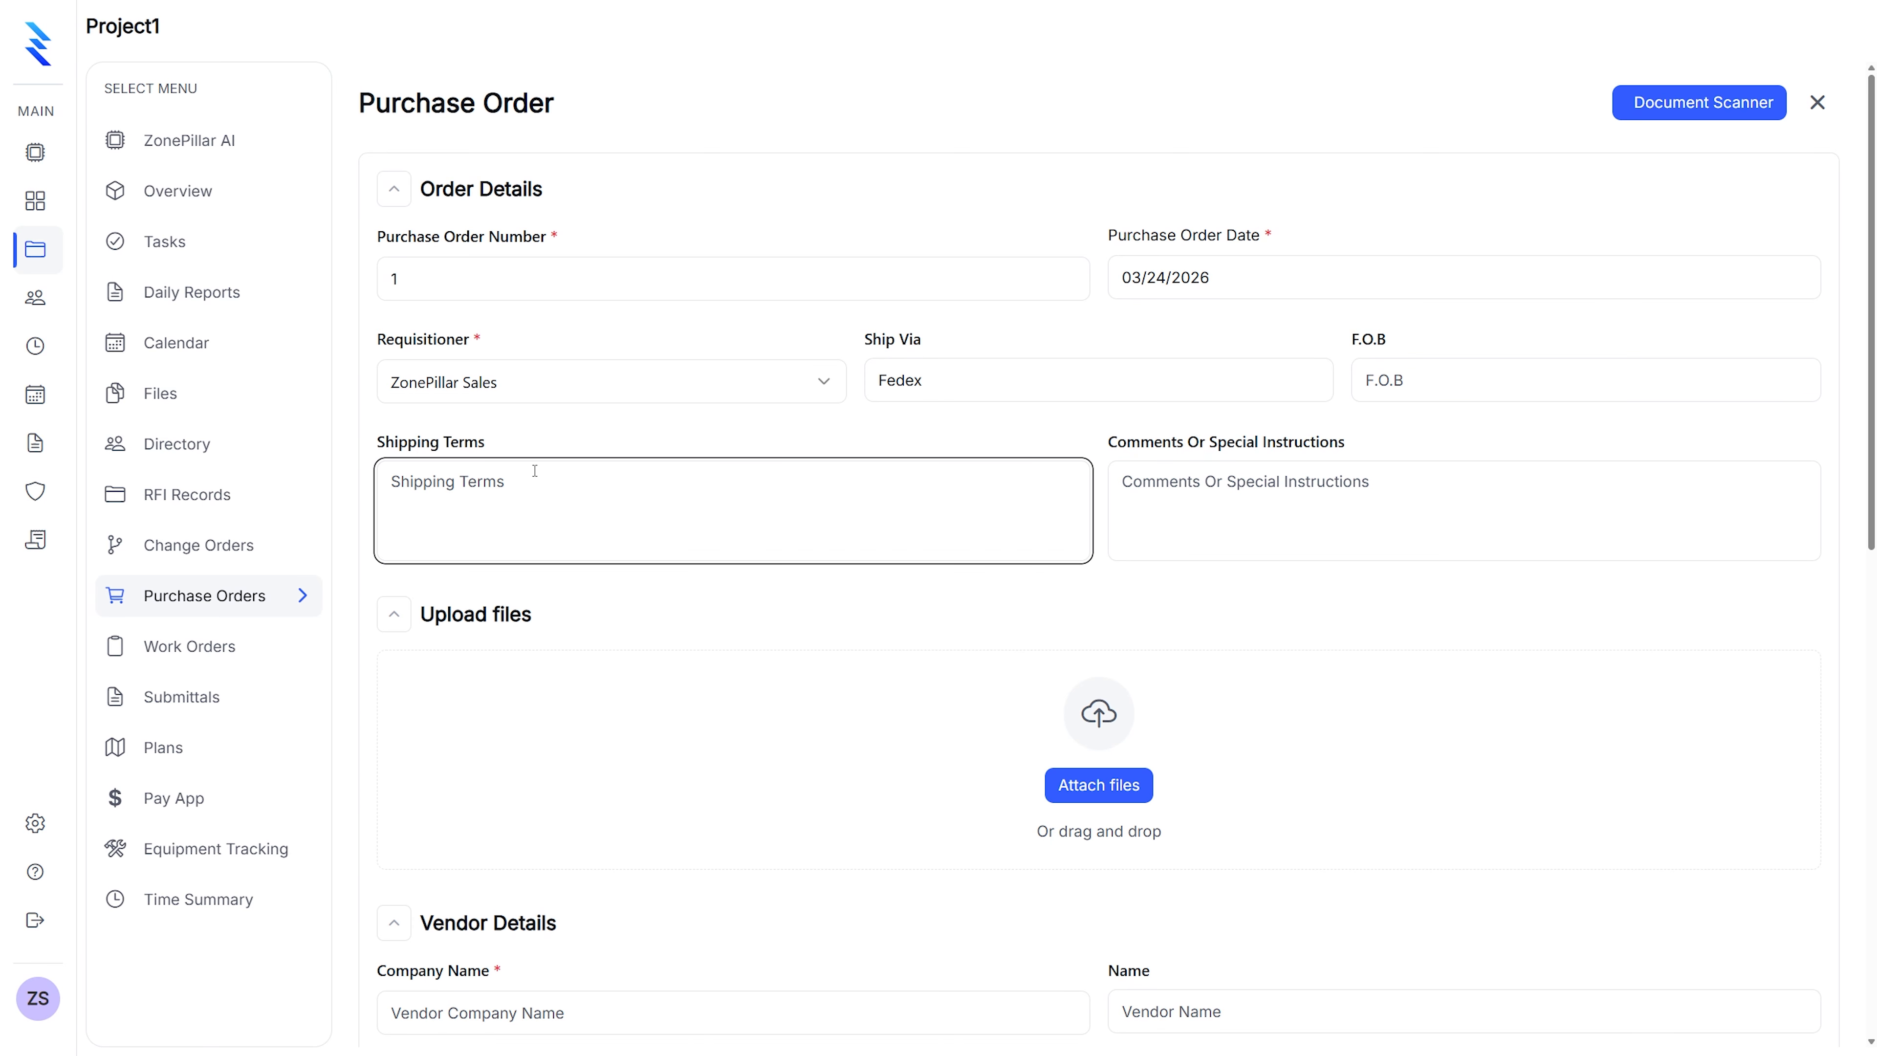
text(1-2 weeks)
Add the comment 'Please have tracking for order' and attach the sprinkler pipe photo
scroll(817, 566, down, 1)
click(1145, 426)
text(Please have tracking for order)
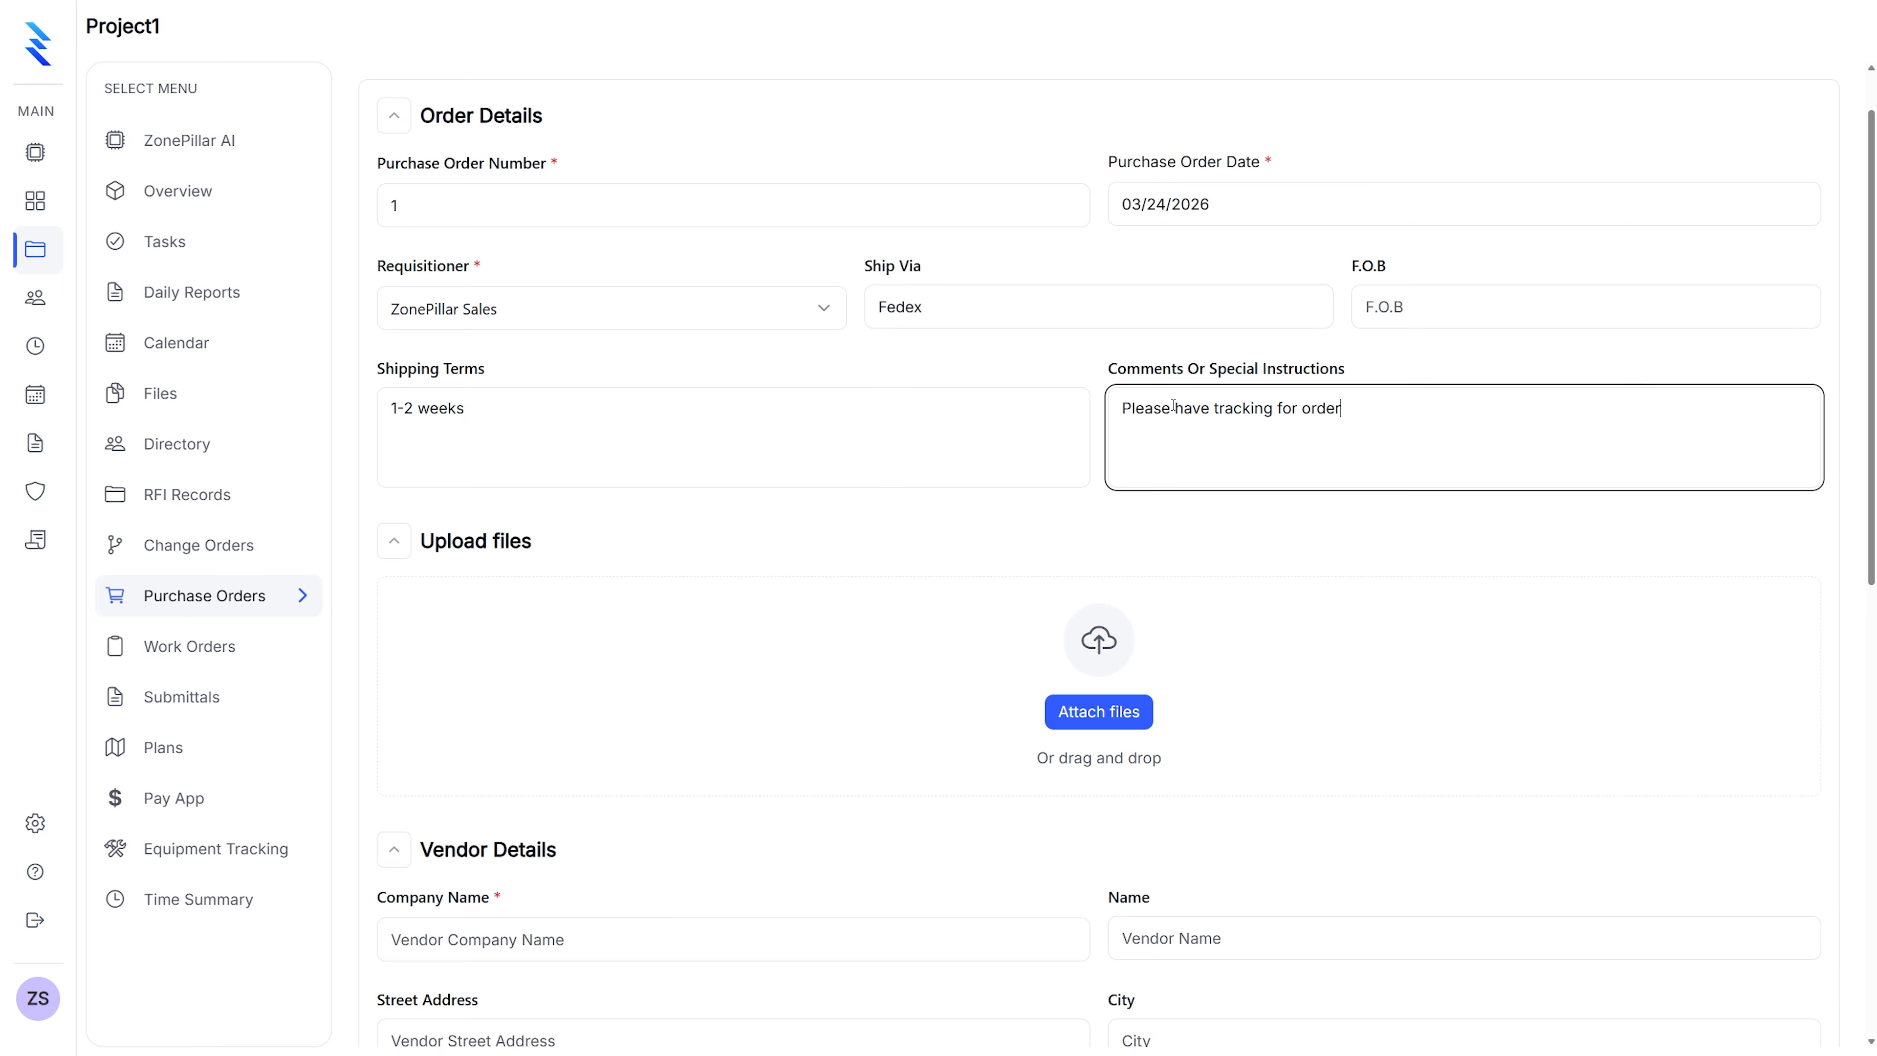
click(1091, 728)
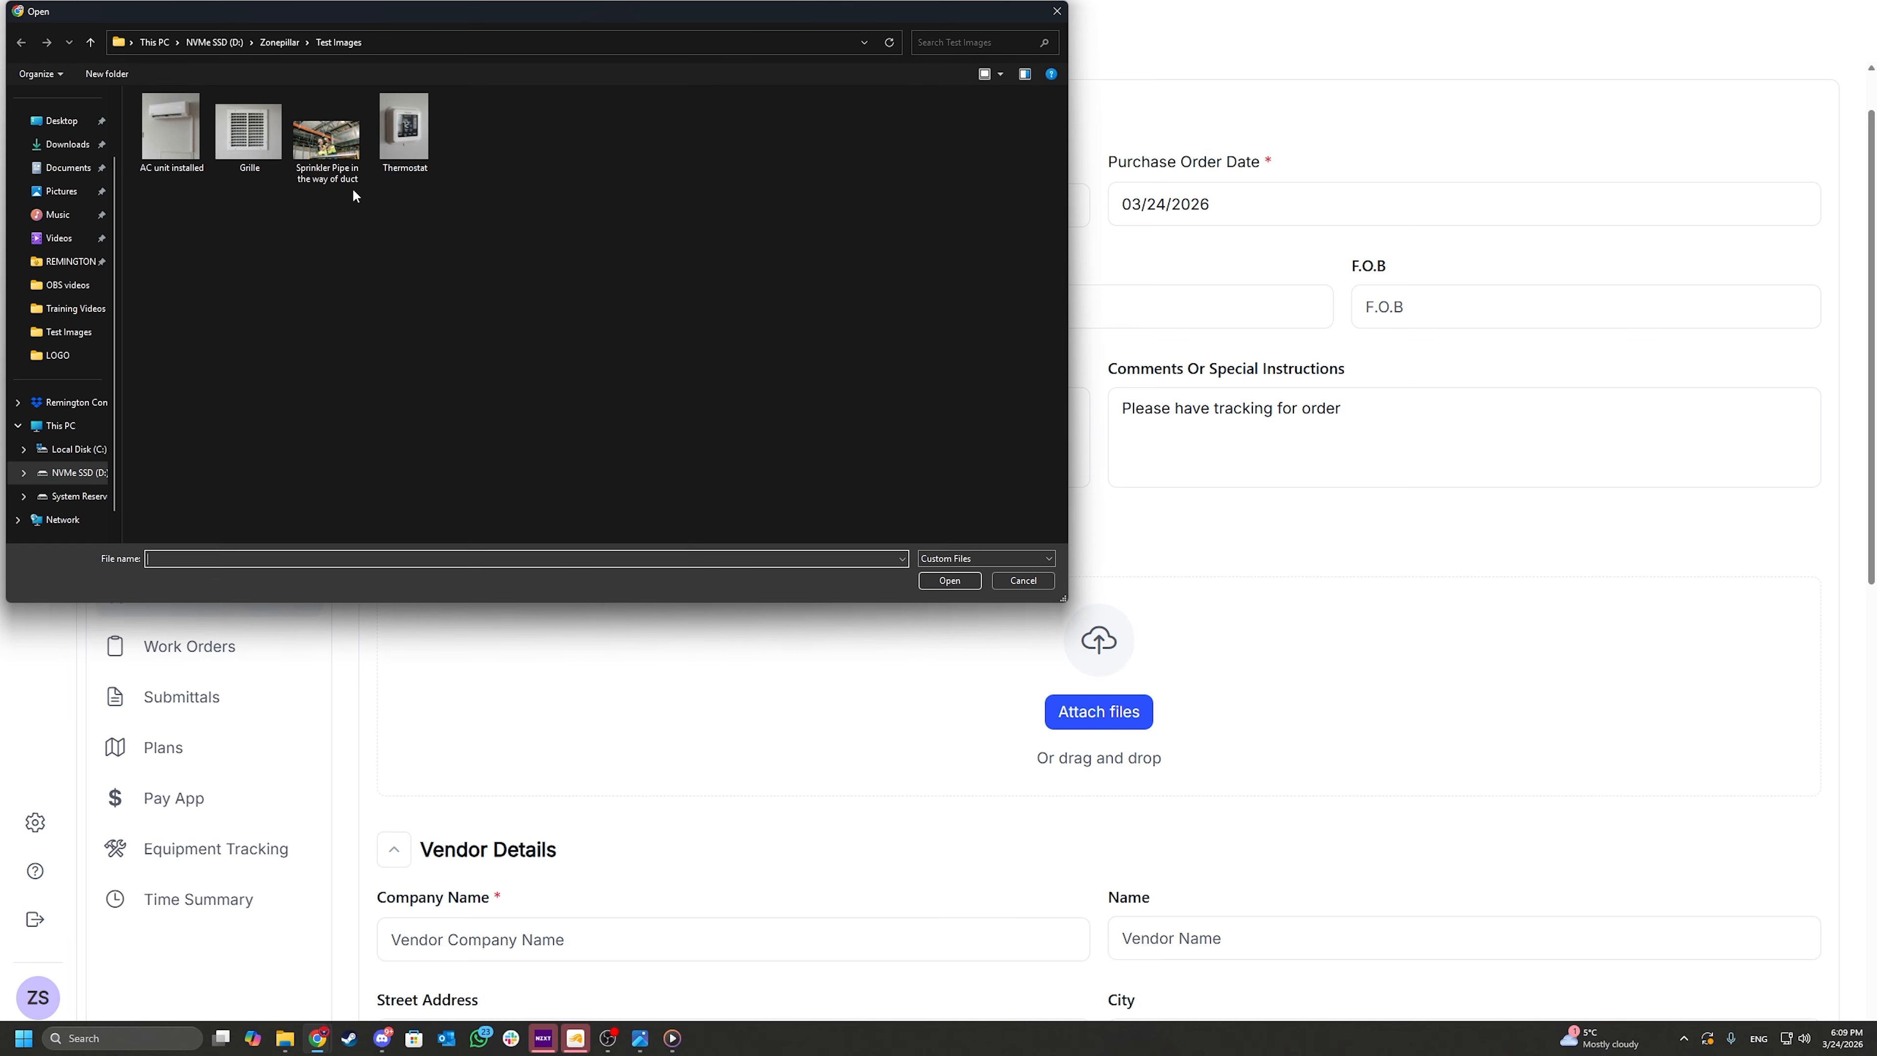
double_click(344, 154)
scroll(828, 518, down, 5)
click(669, 541)
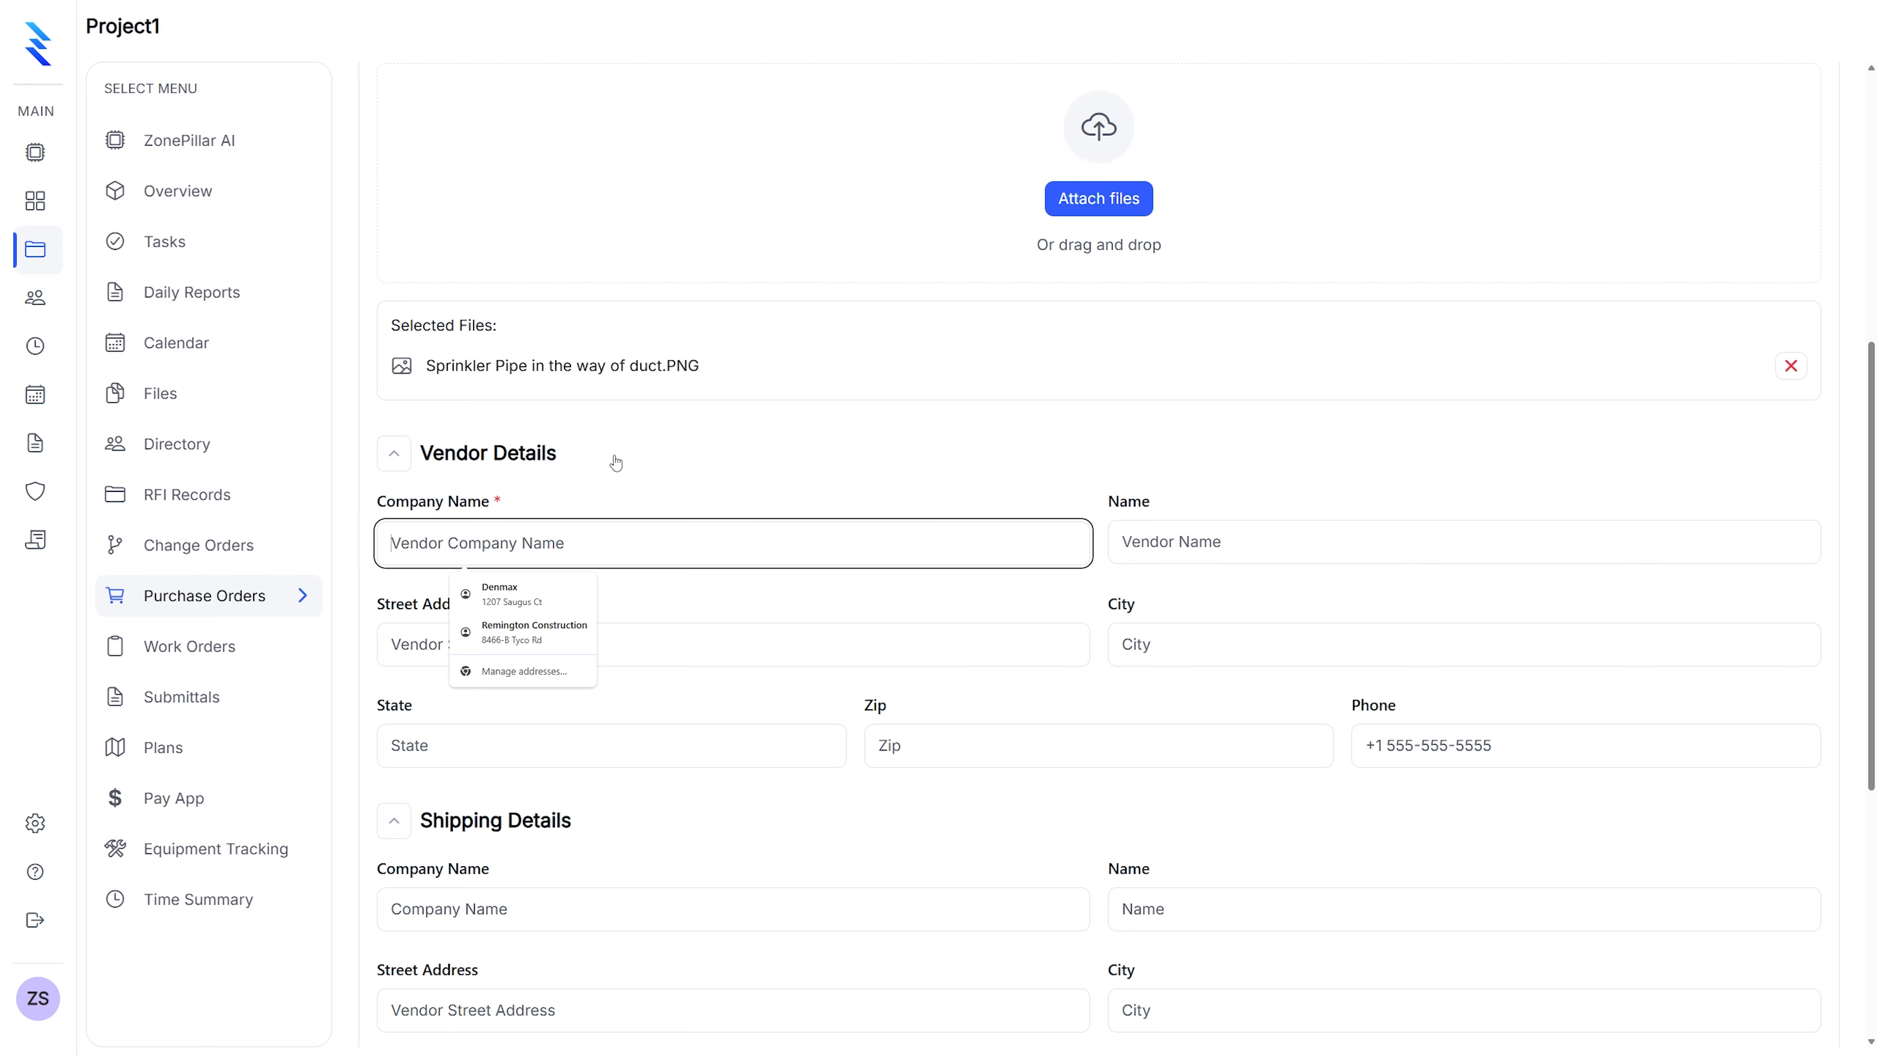
Enter vendor company 'Peninsula Duct and Vent' and the vendor contact's name
text(Peninsual)
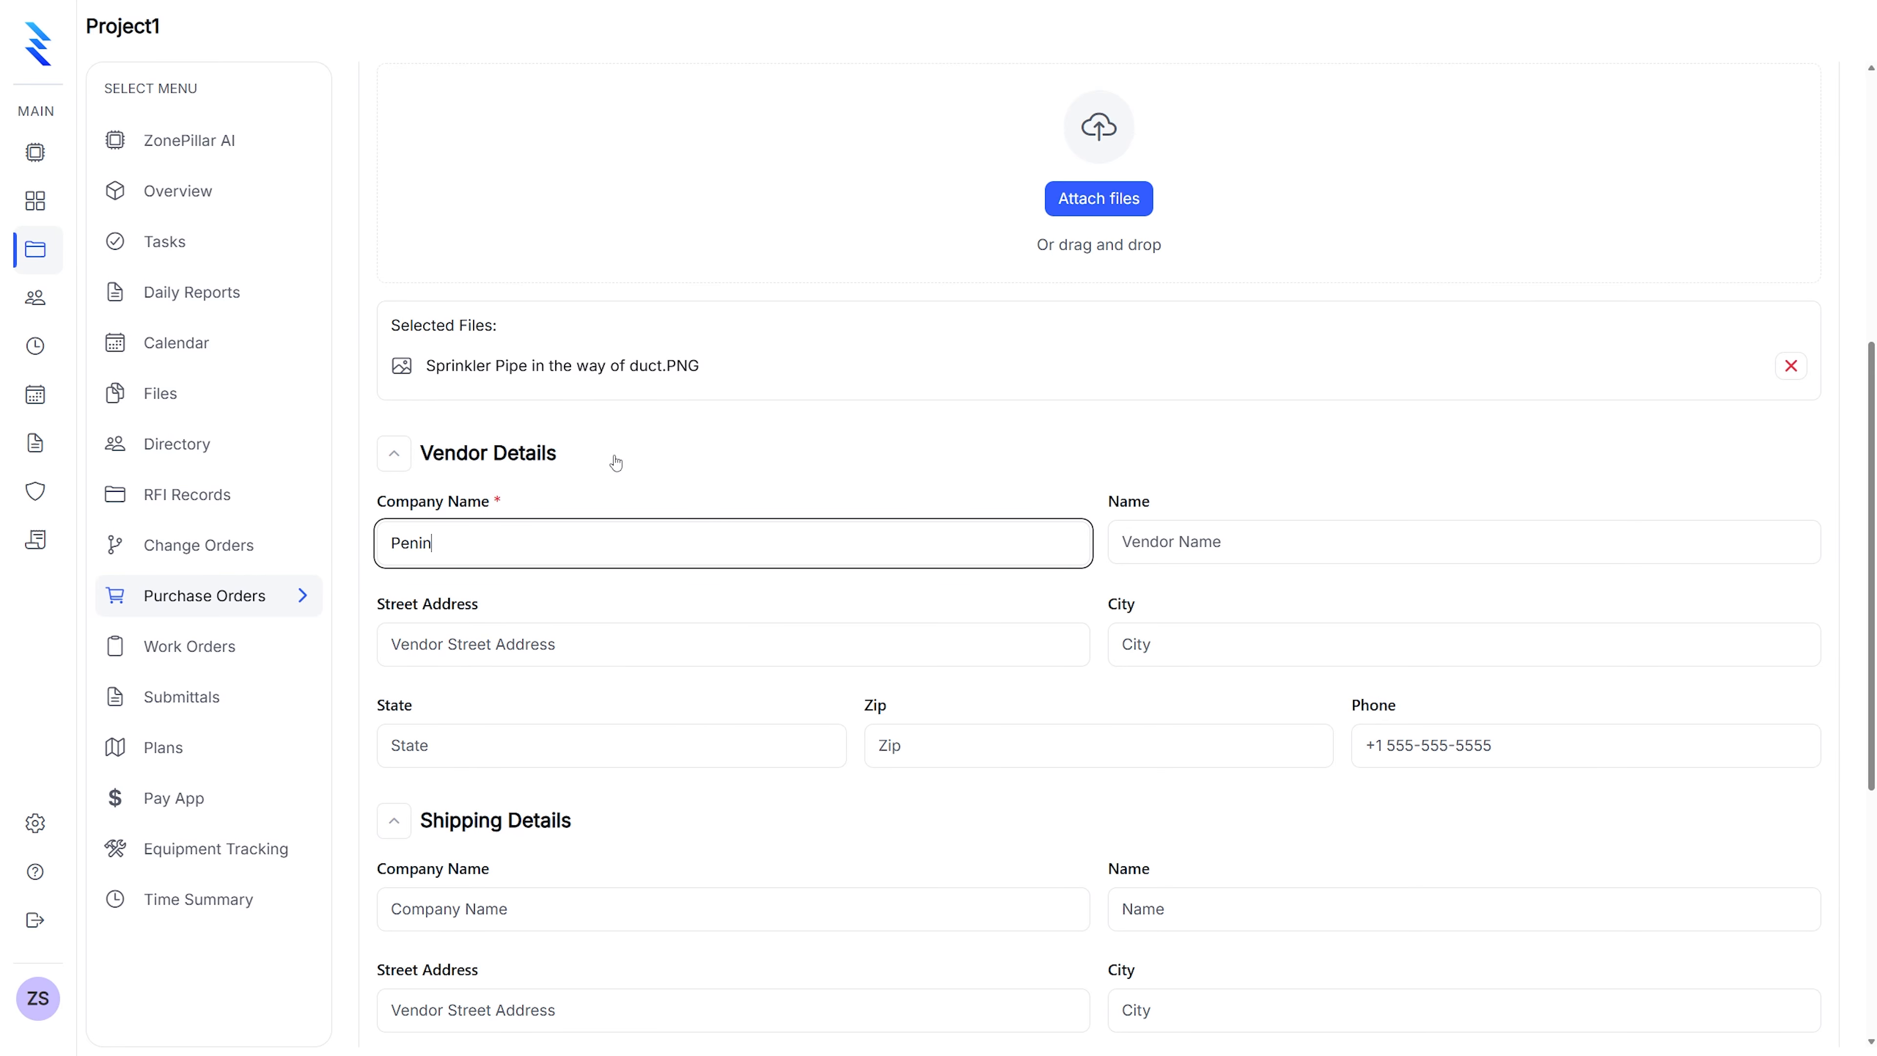
key(BackSpace)
key(BackSpace)
text(la Duct and Ven)
key(Tab)
text(J)
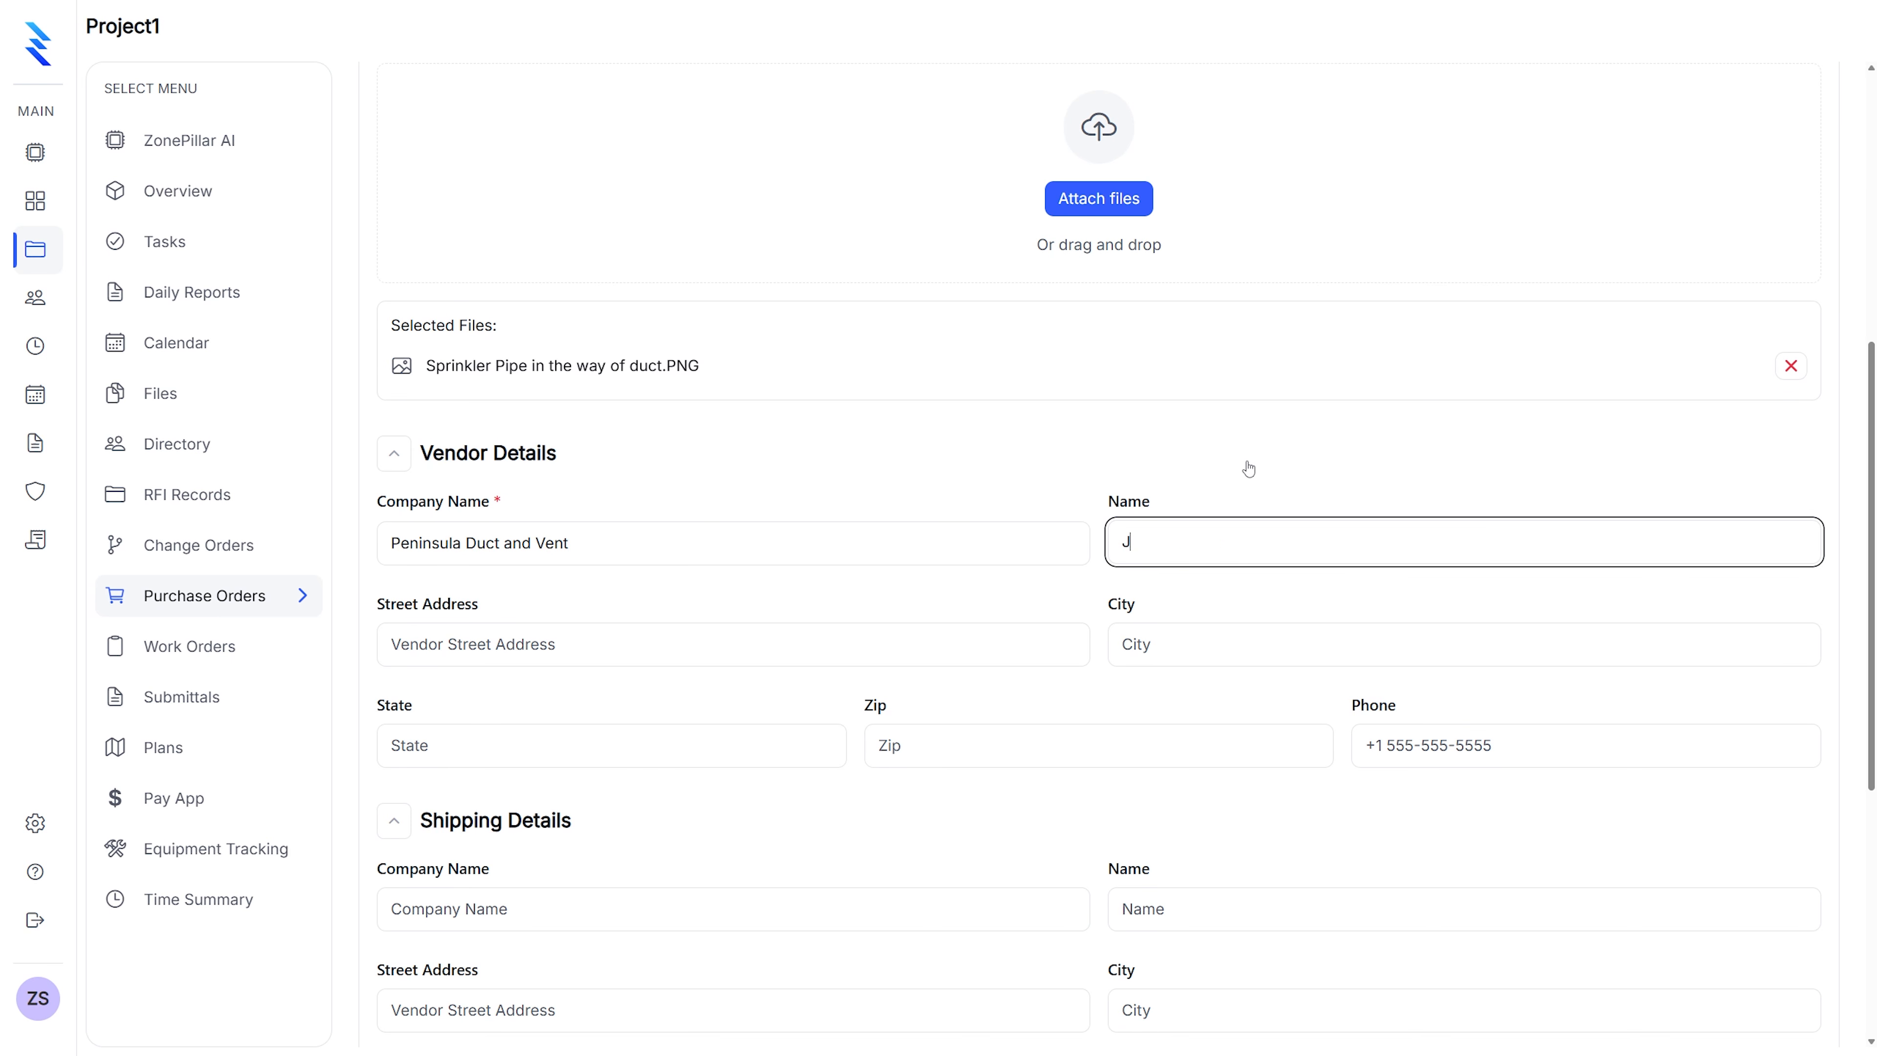
text(ohn Doe)
Fill in the vendor's street address, city, state and zip code
click(449, 645)
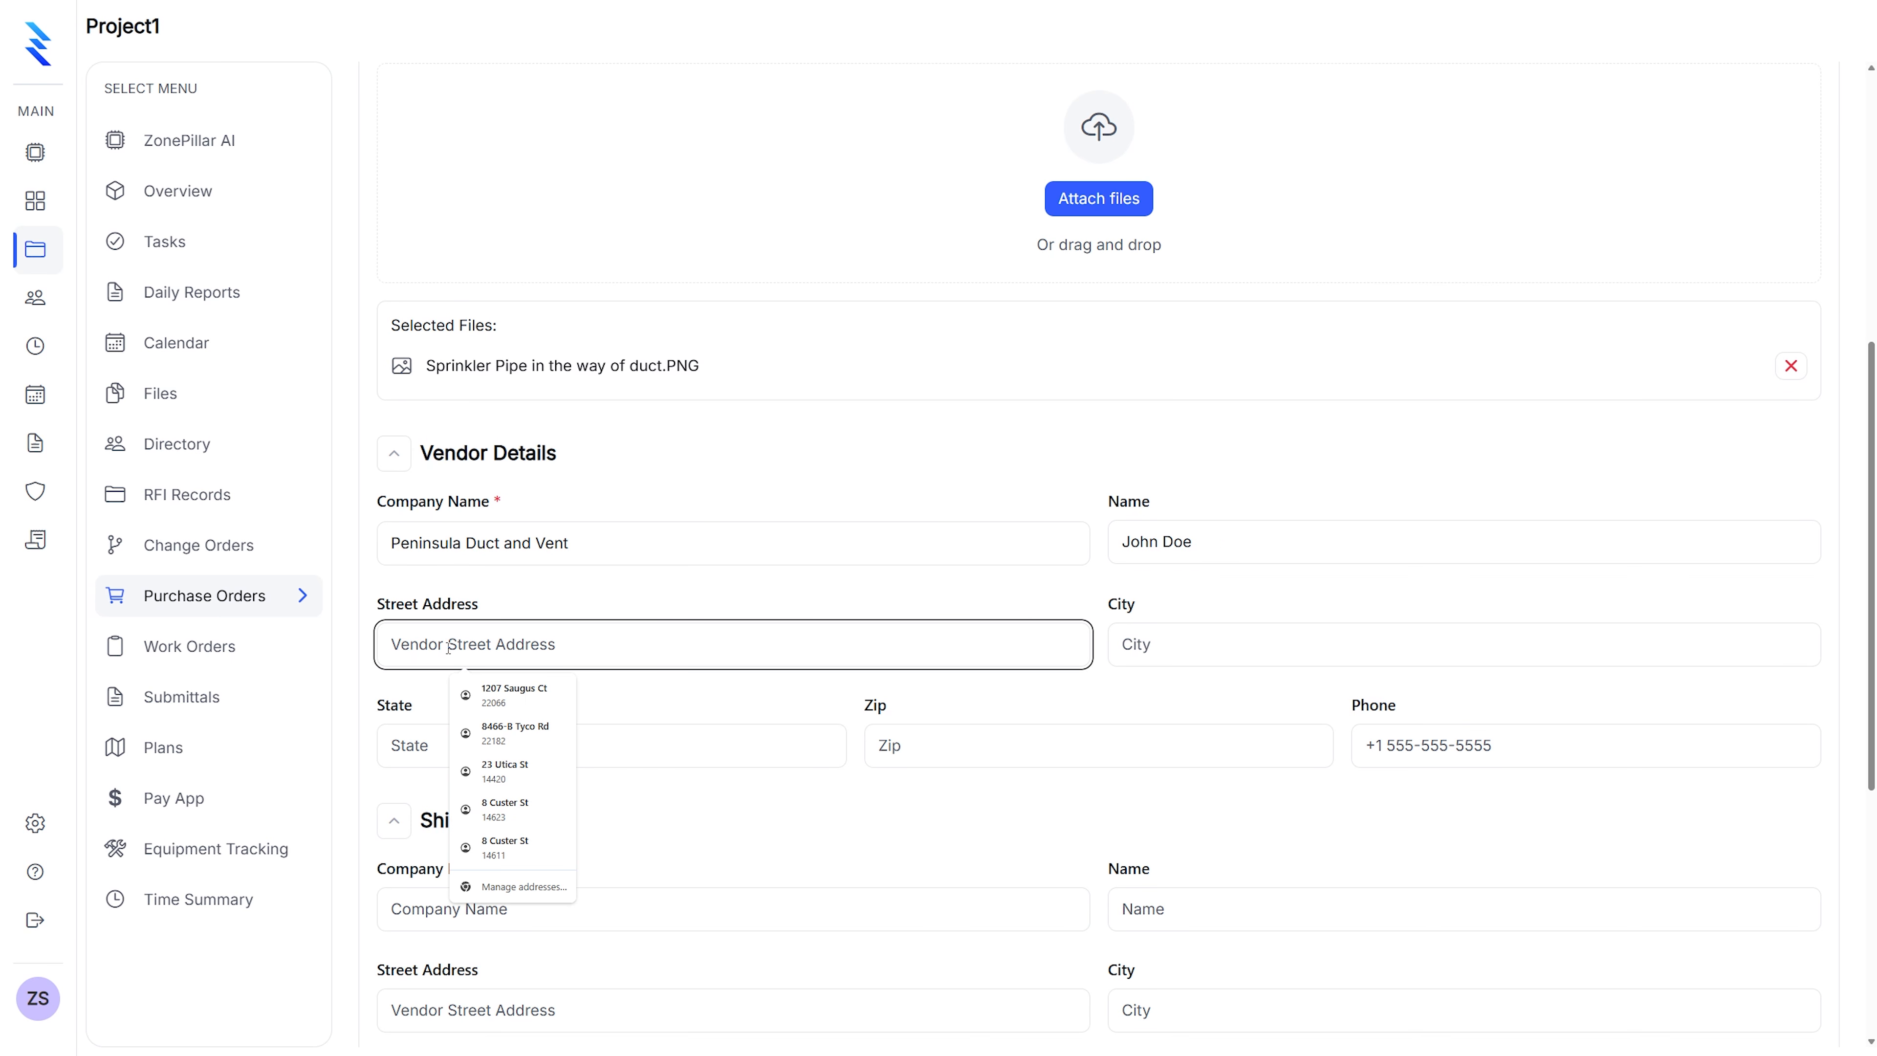
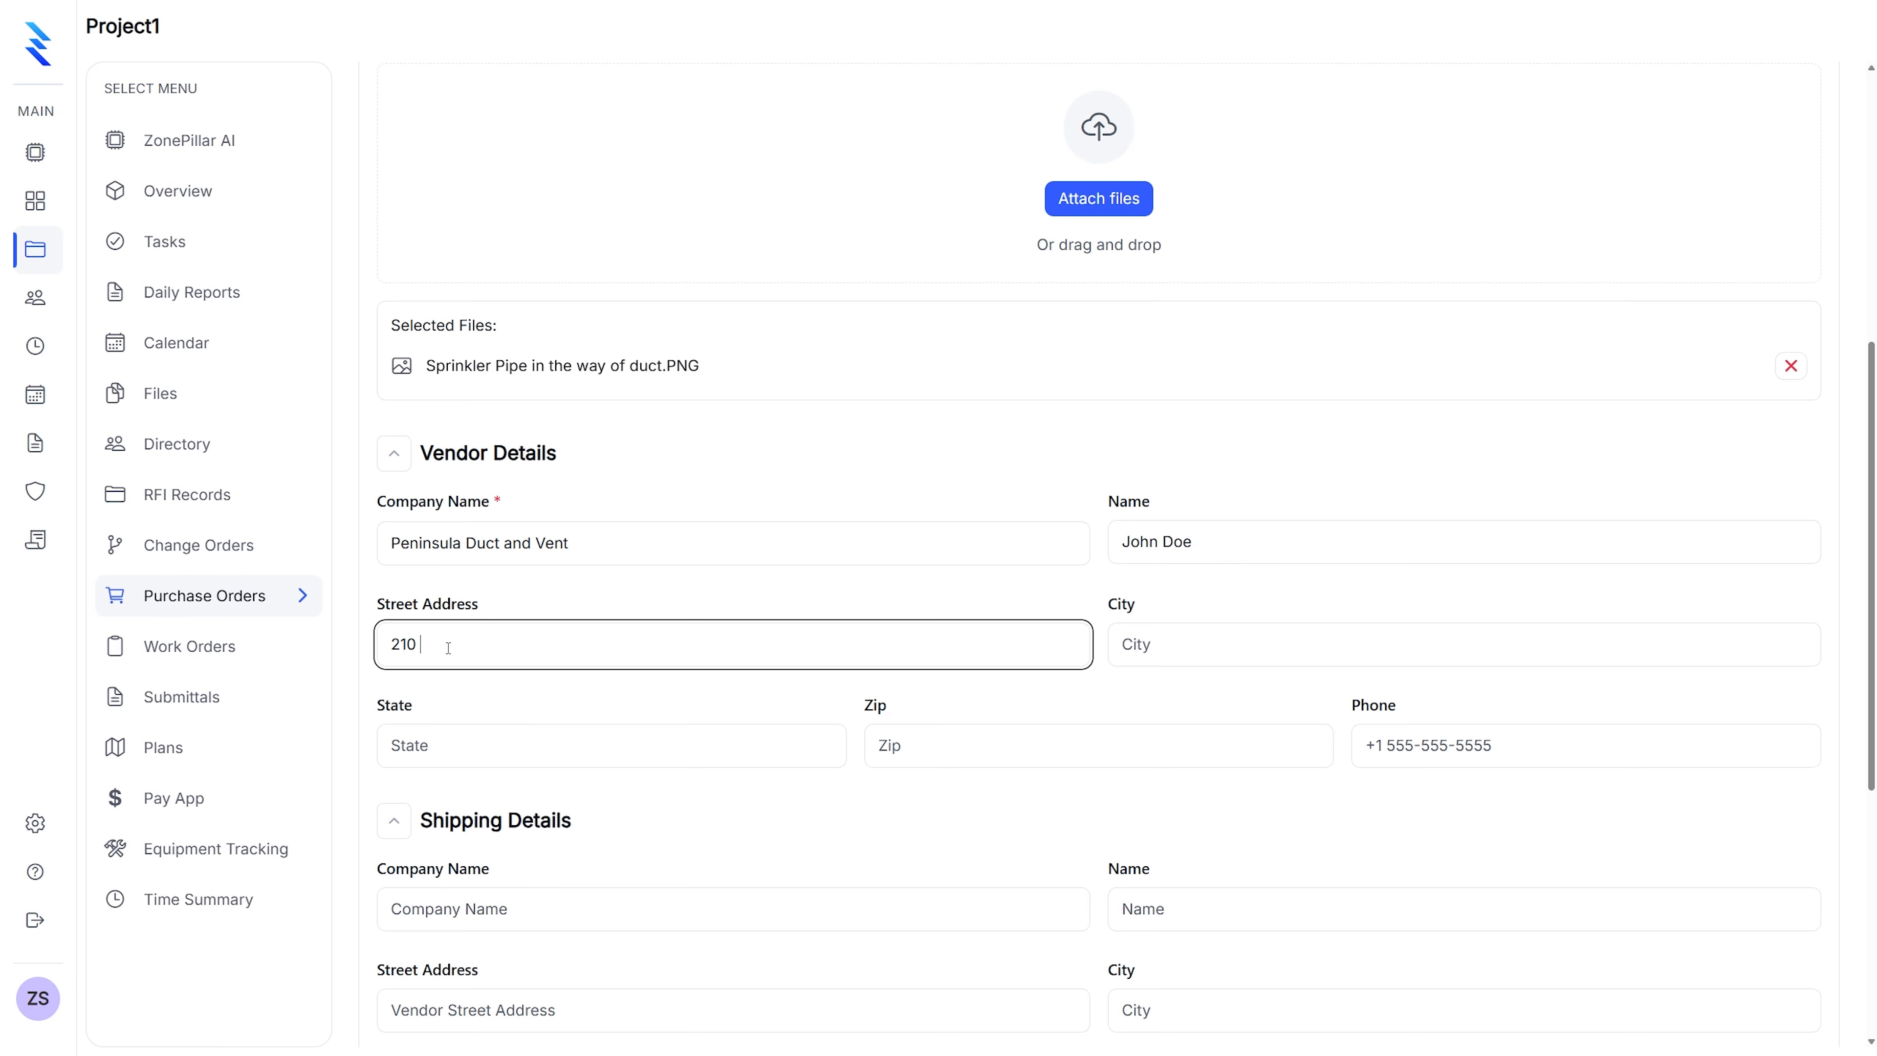
click(1121, 644)
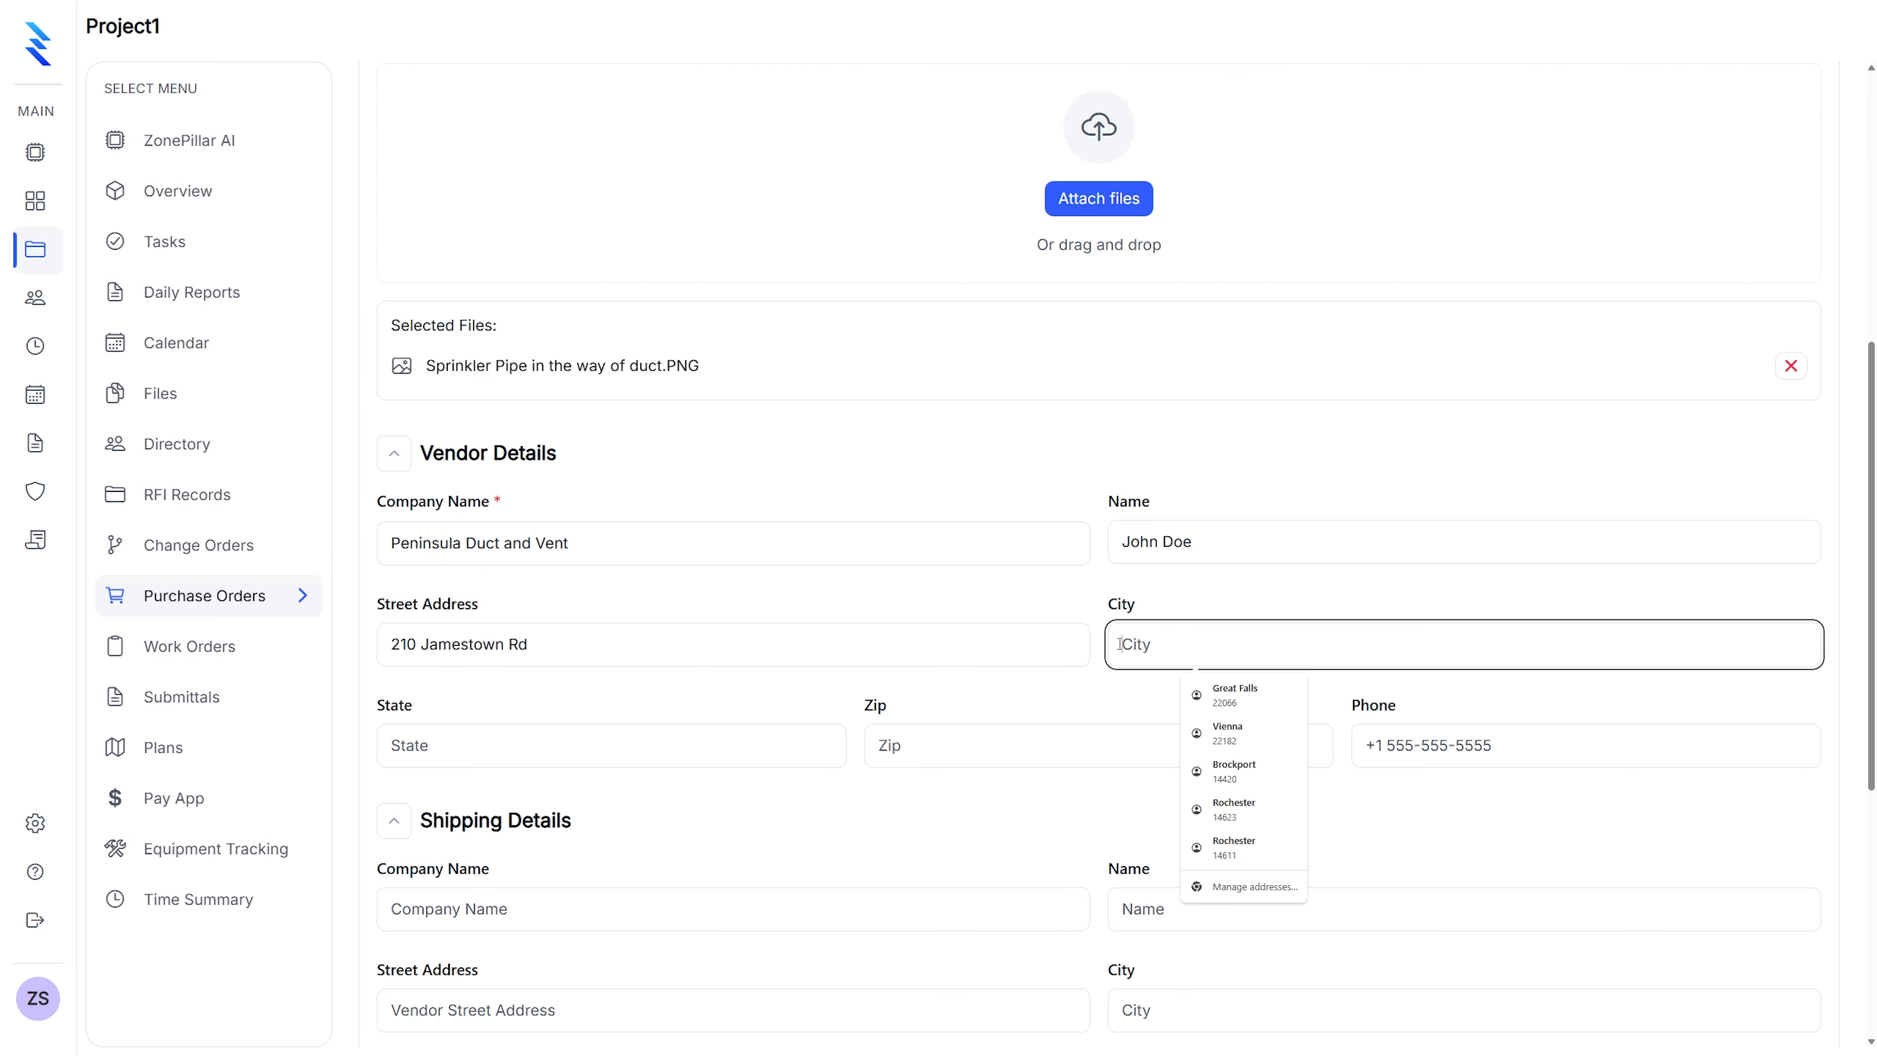
text(Williams)
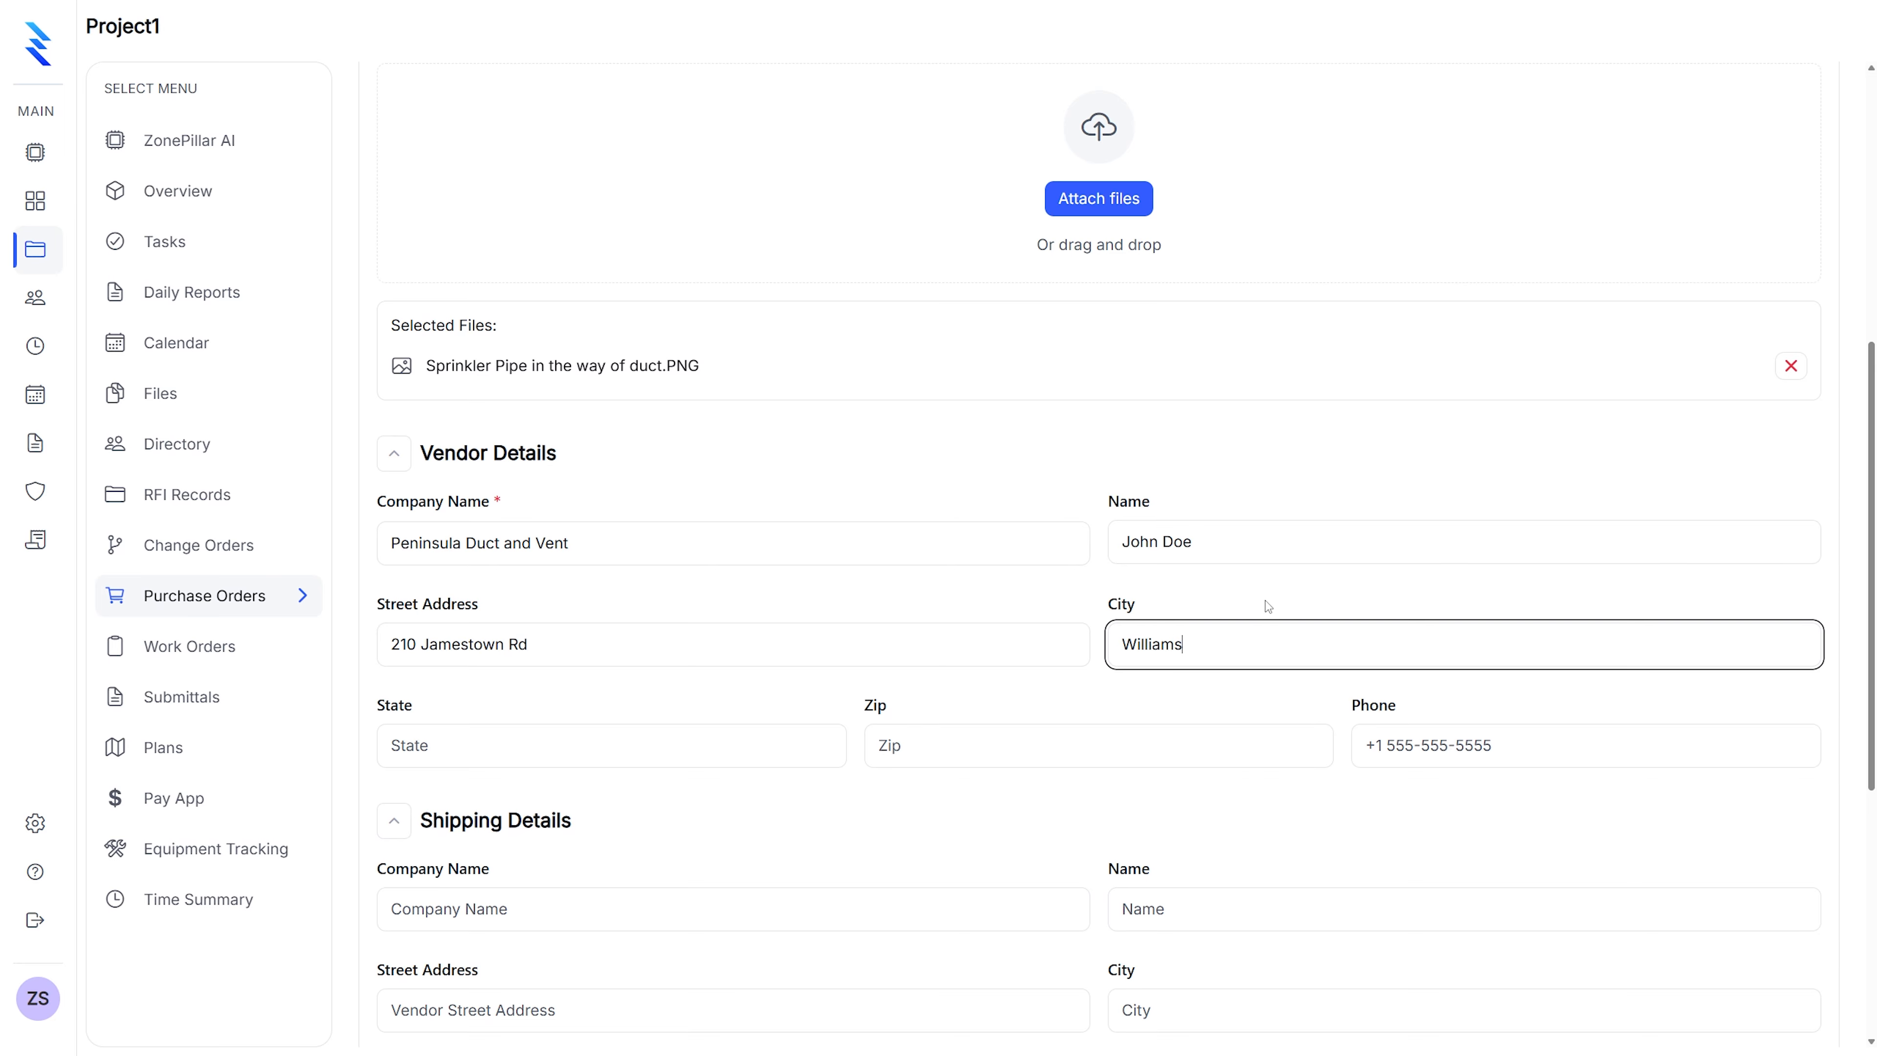
text(bu)
key(BackSpace)
click(429, 757)
text(VA)
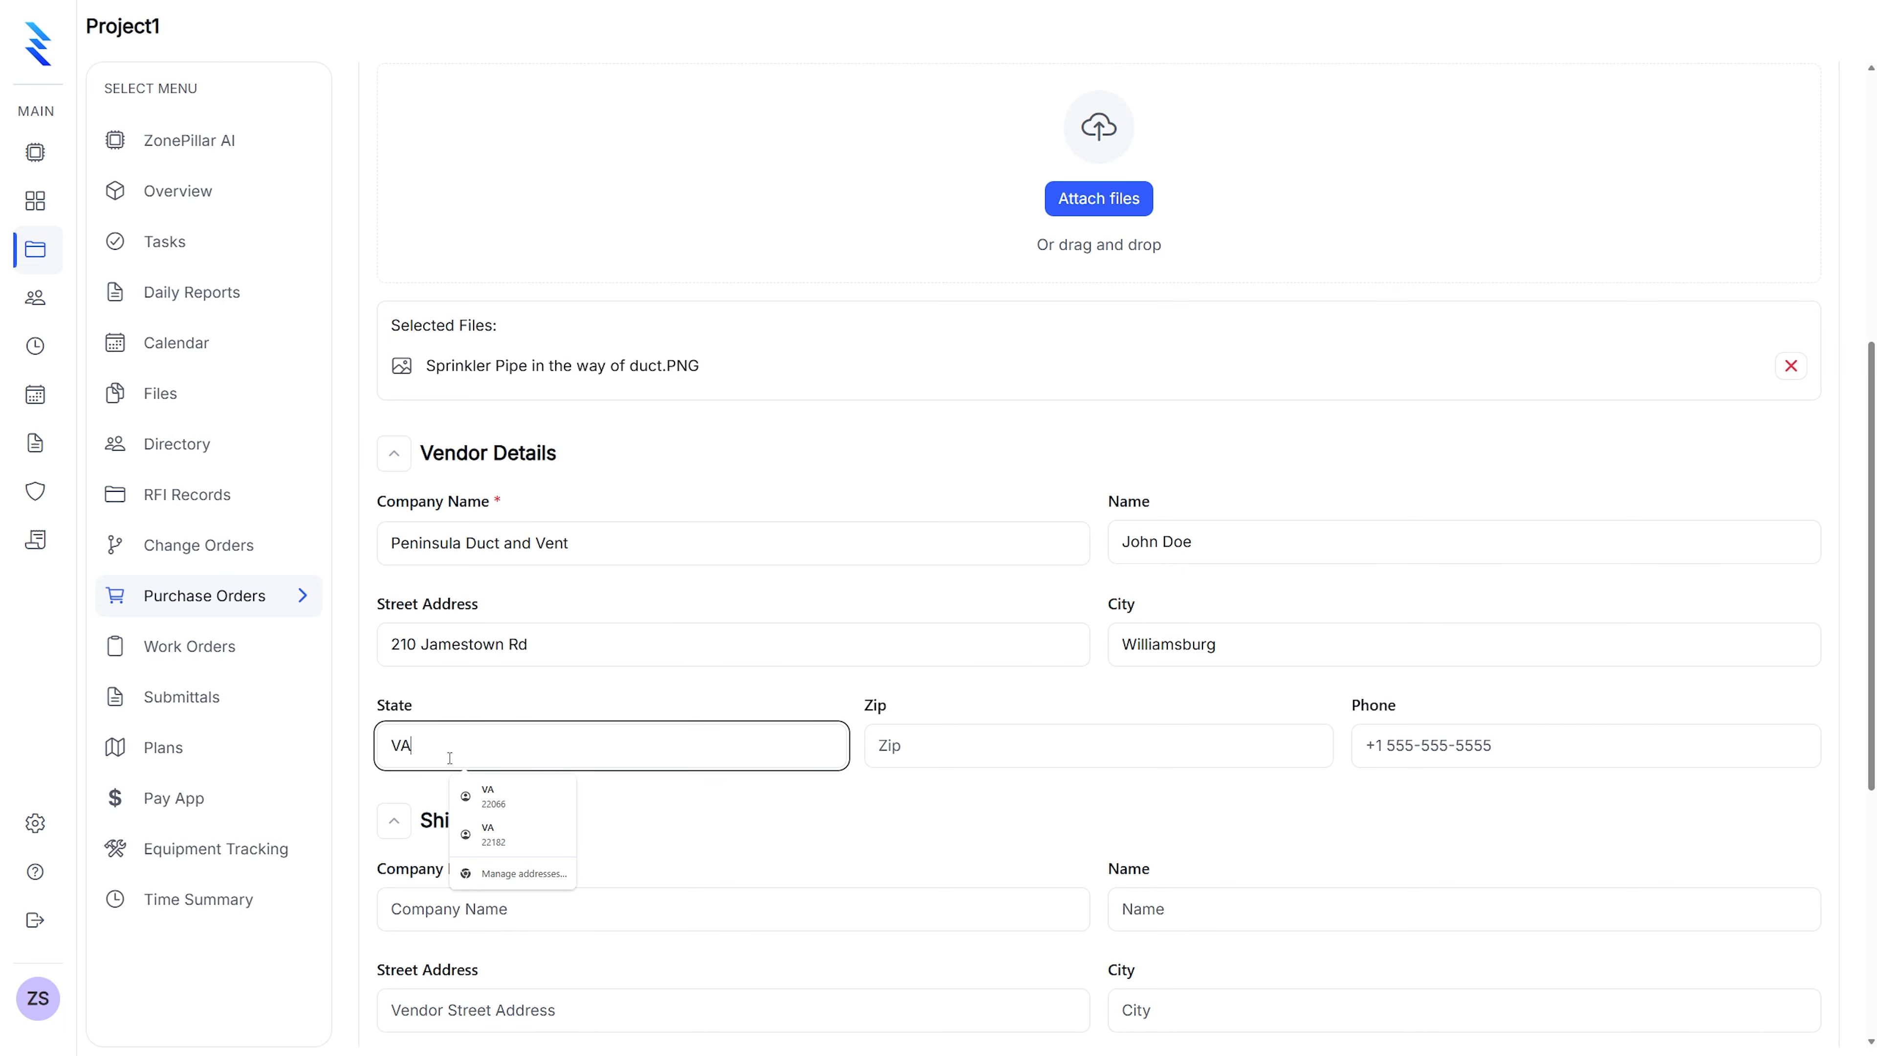
click(934, 758)
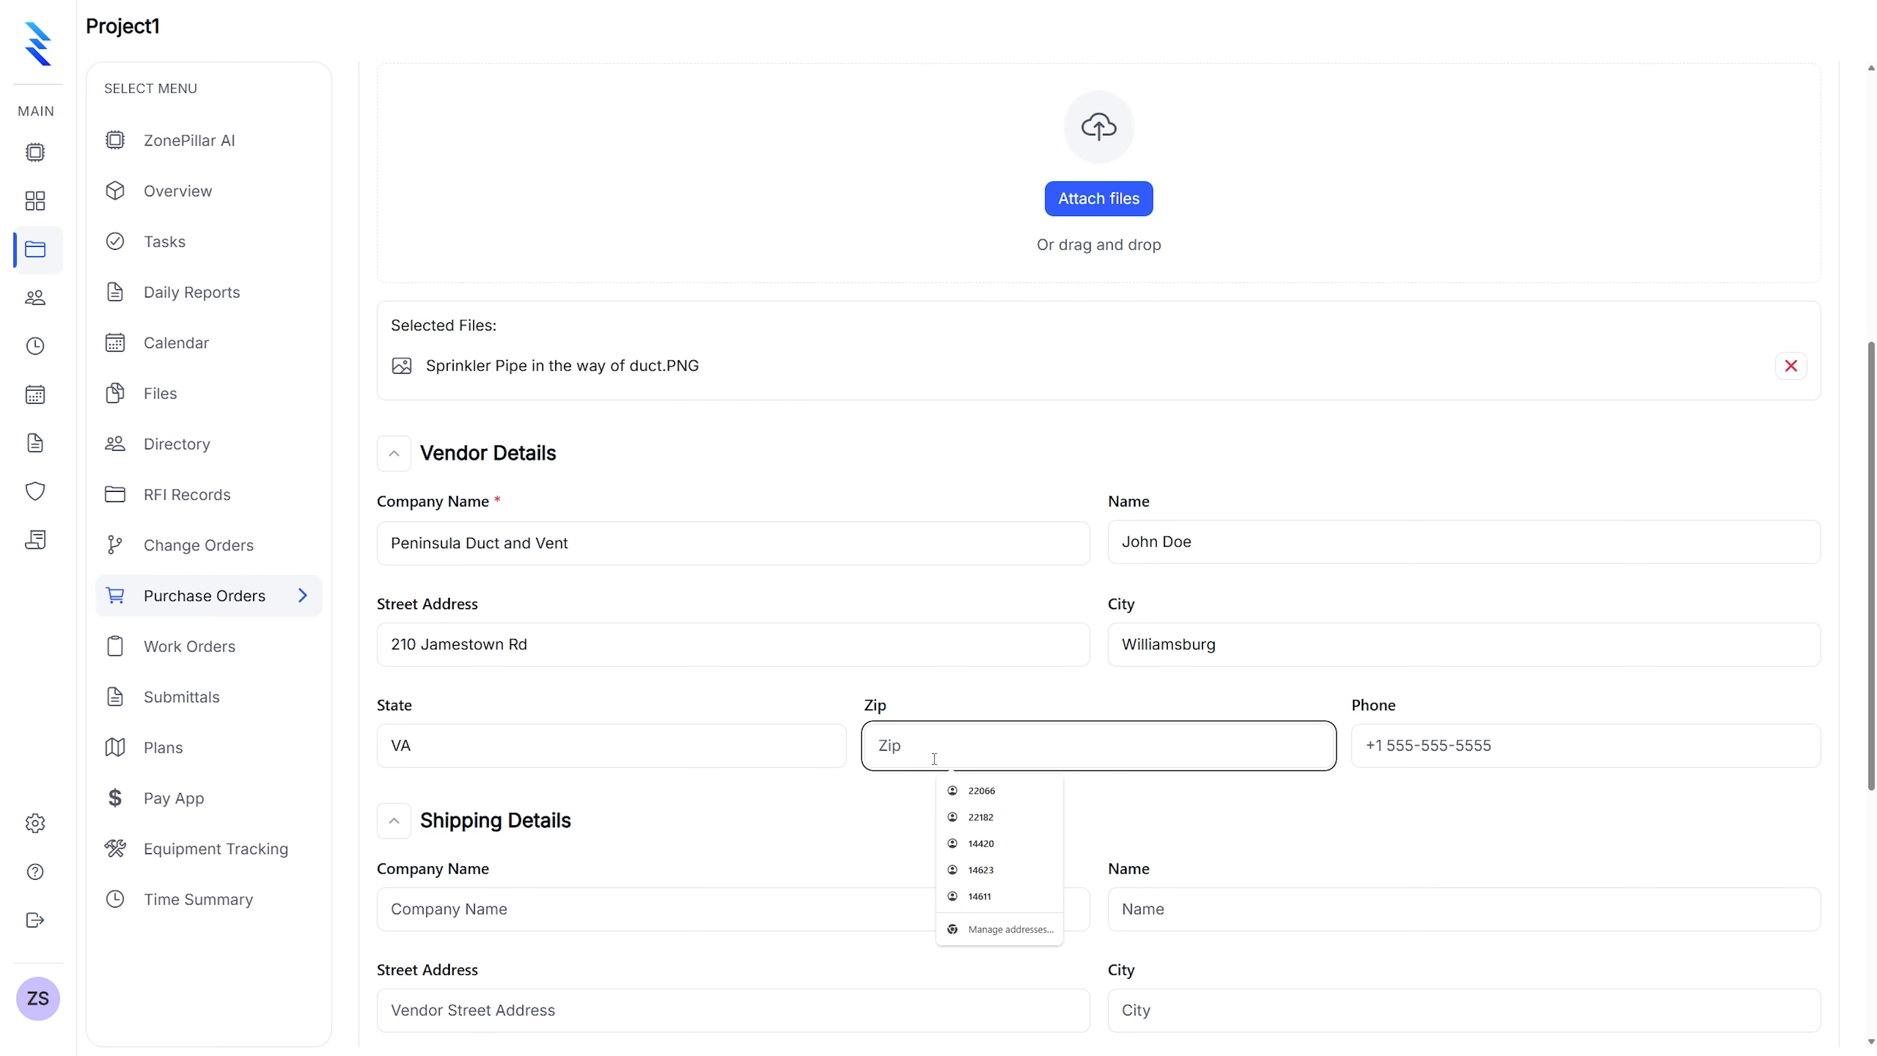
text(23185)
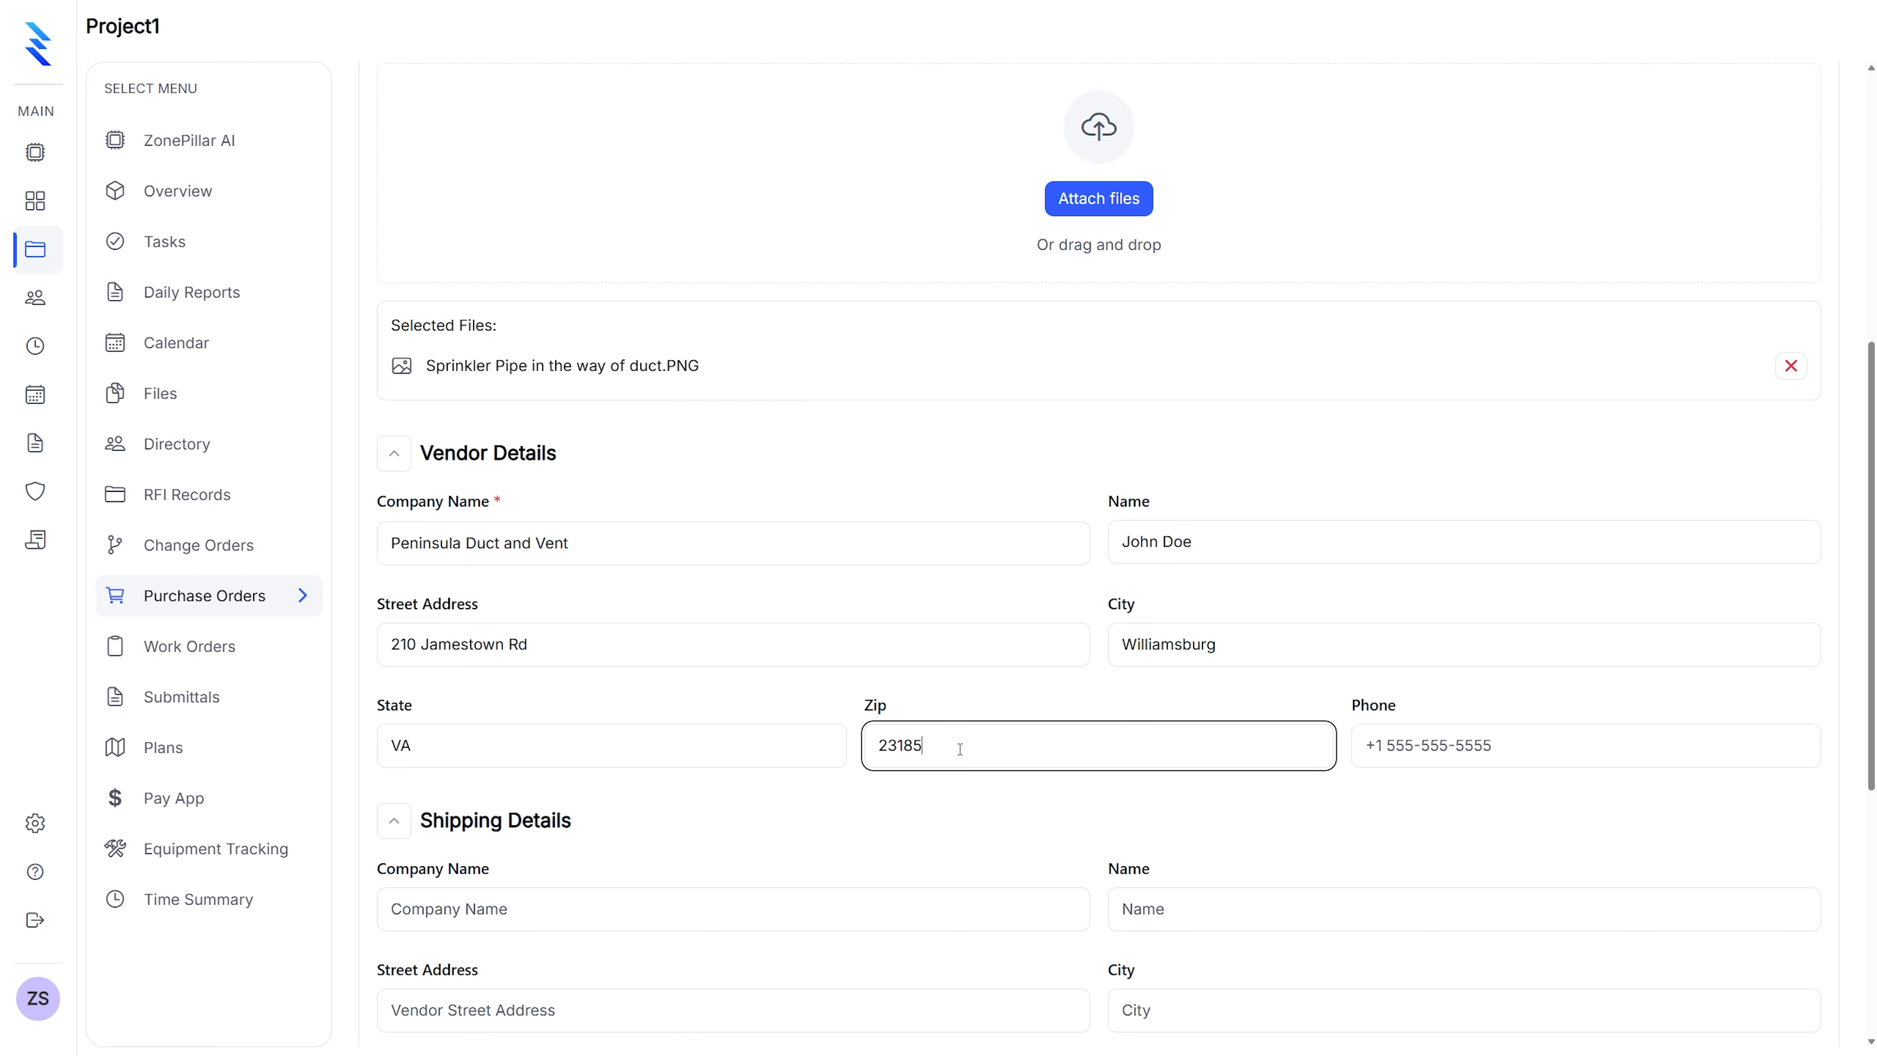
click(1480, 743)
scroll(1047, 738, down, 4)
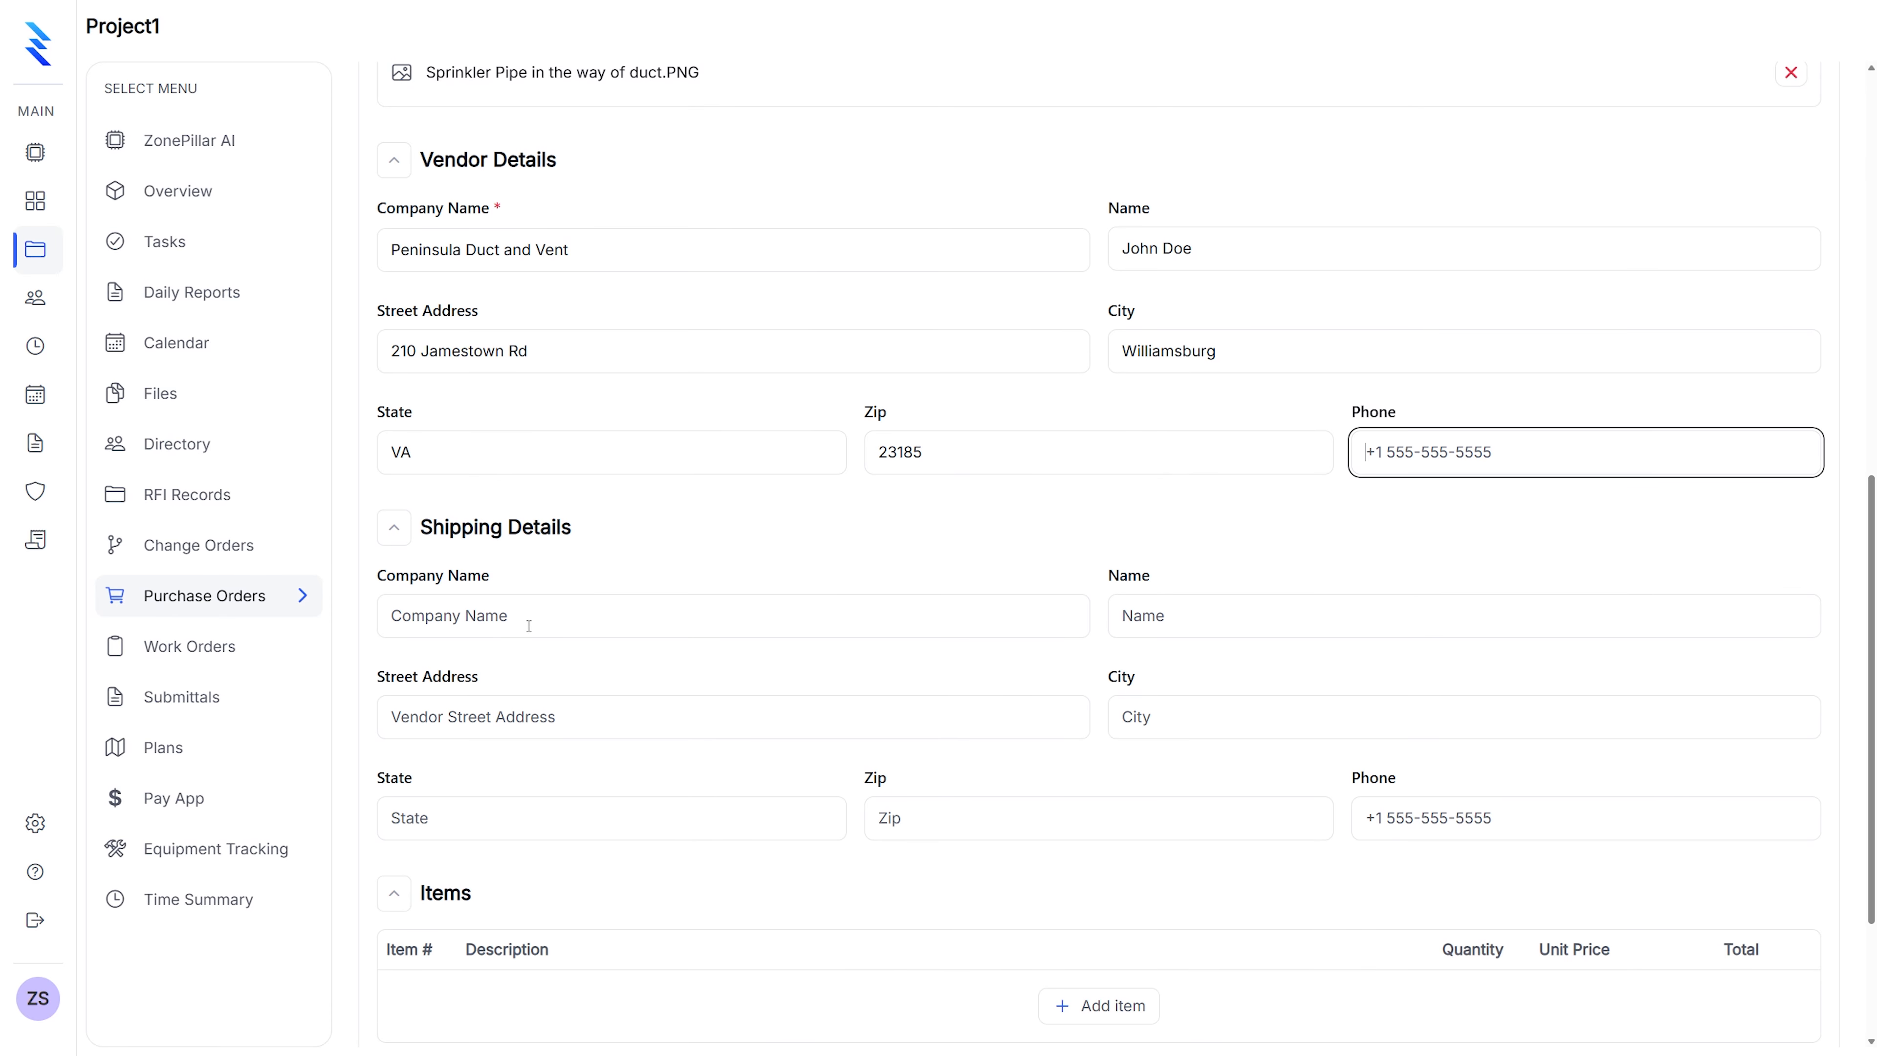
Enter 'Zonepillar' as the shipping company and 'Zonepillar Sales' as the contact name
click(529, 621)
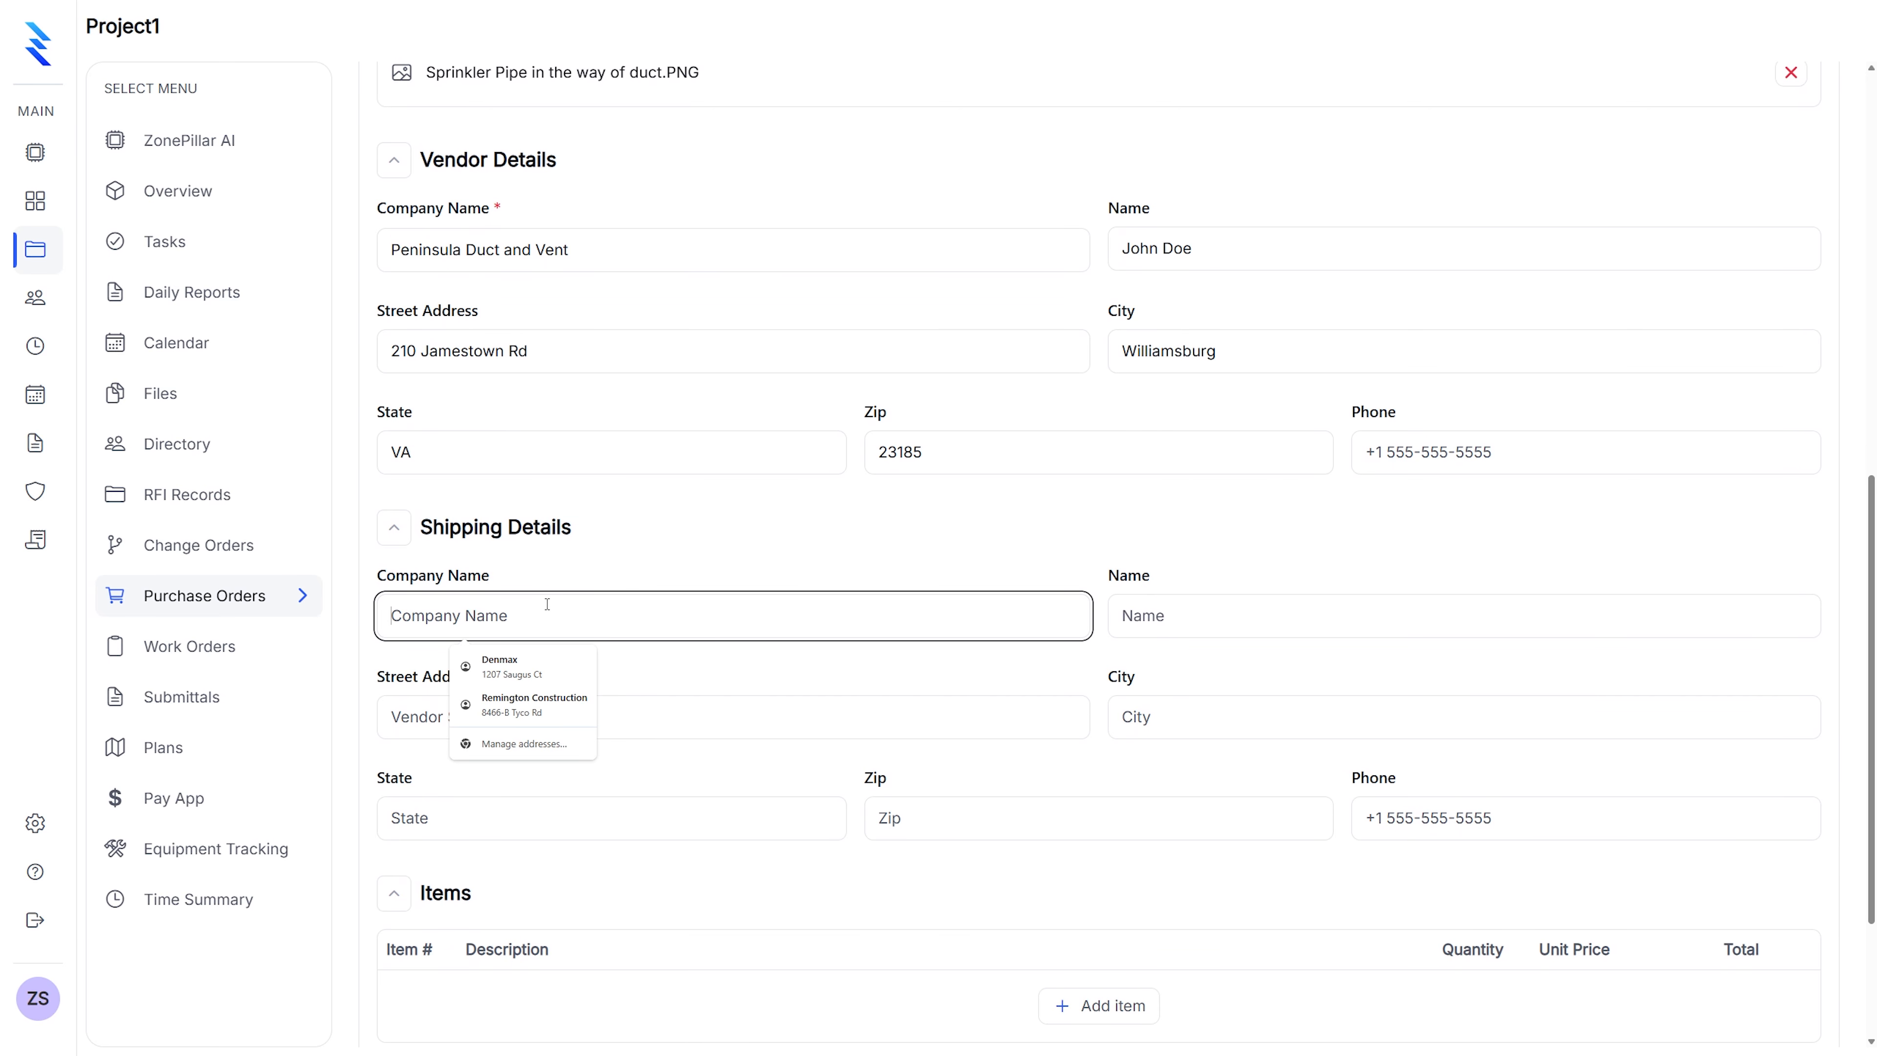
text(Zonepillar)
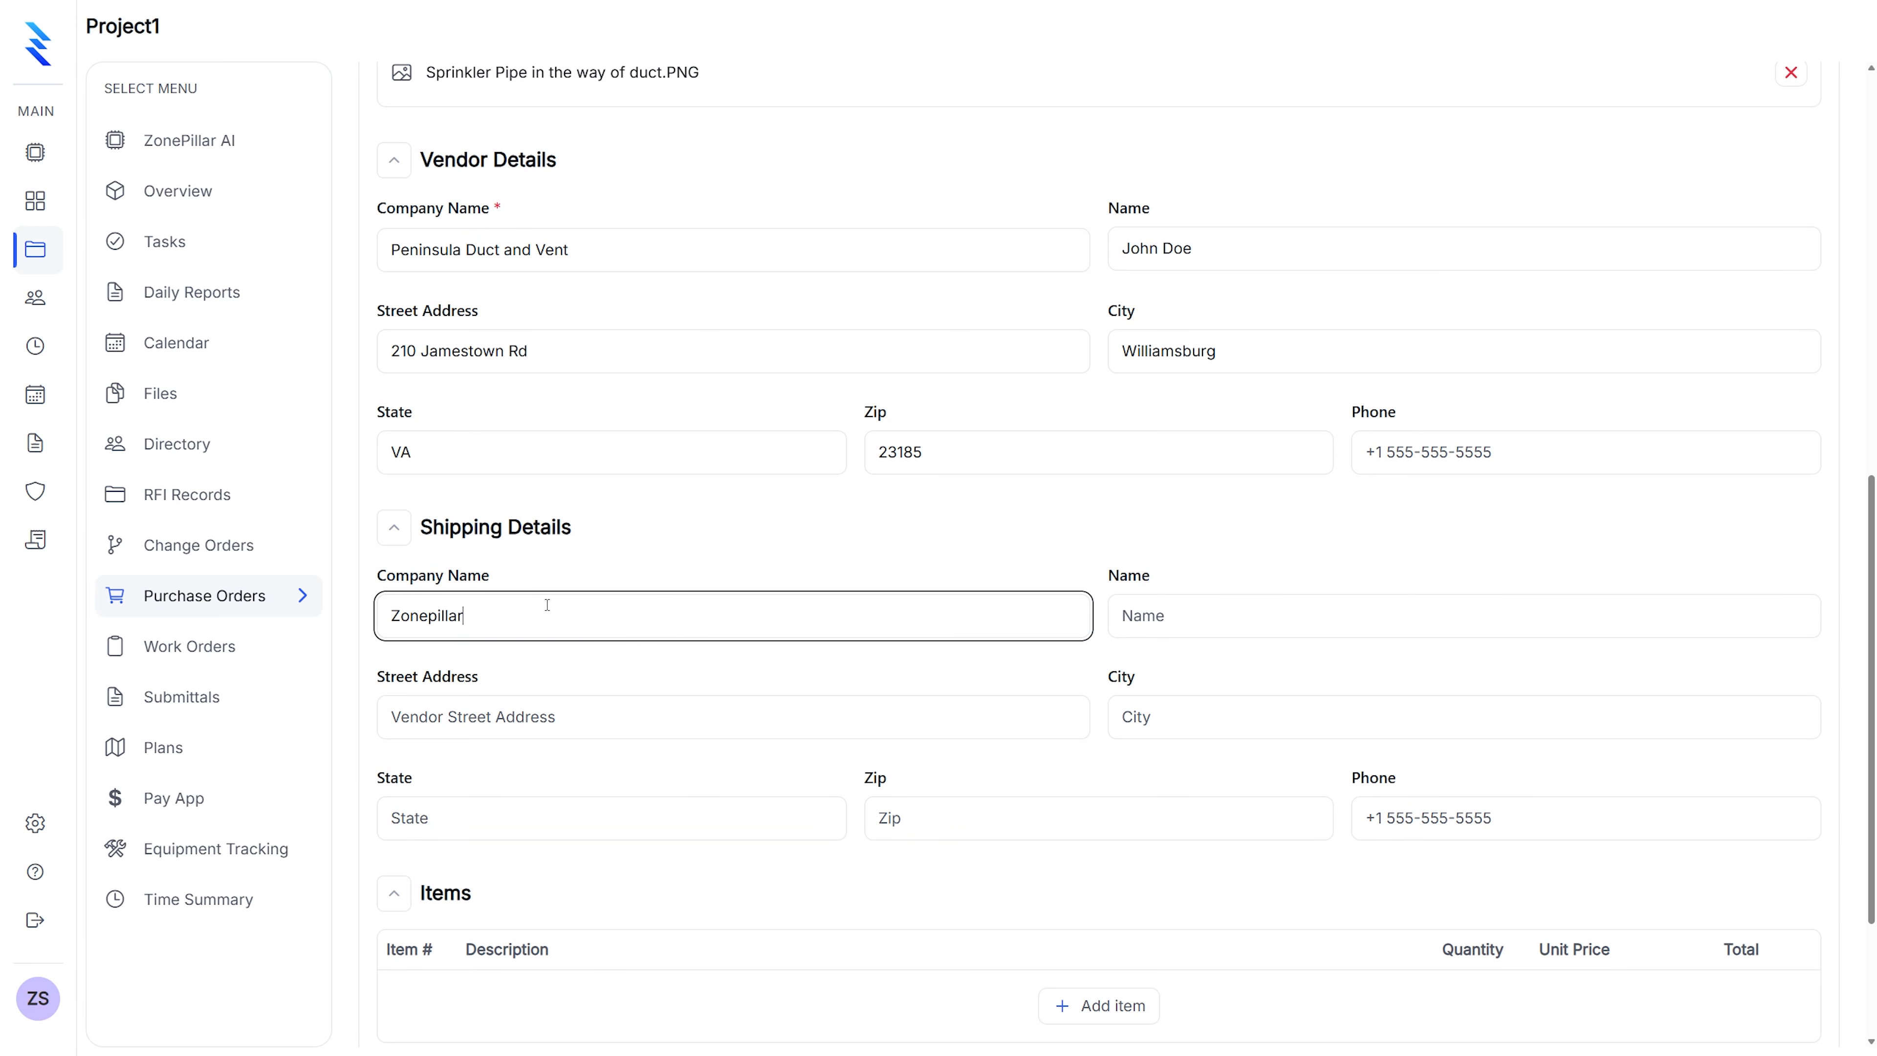
click(1188, 616)
text(Zonepi)
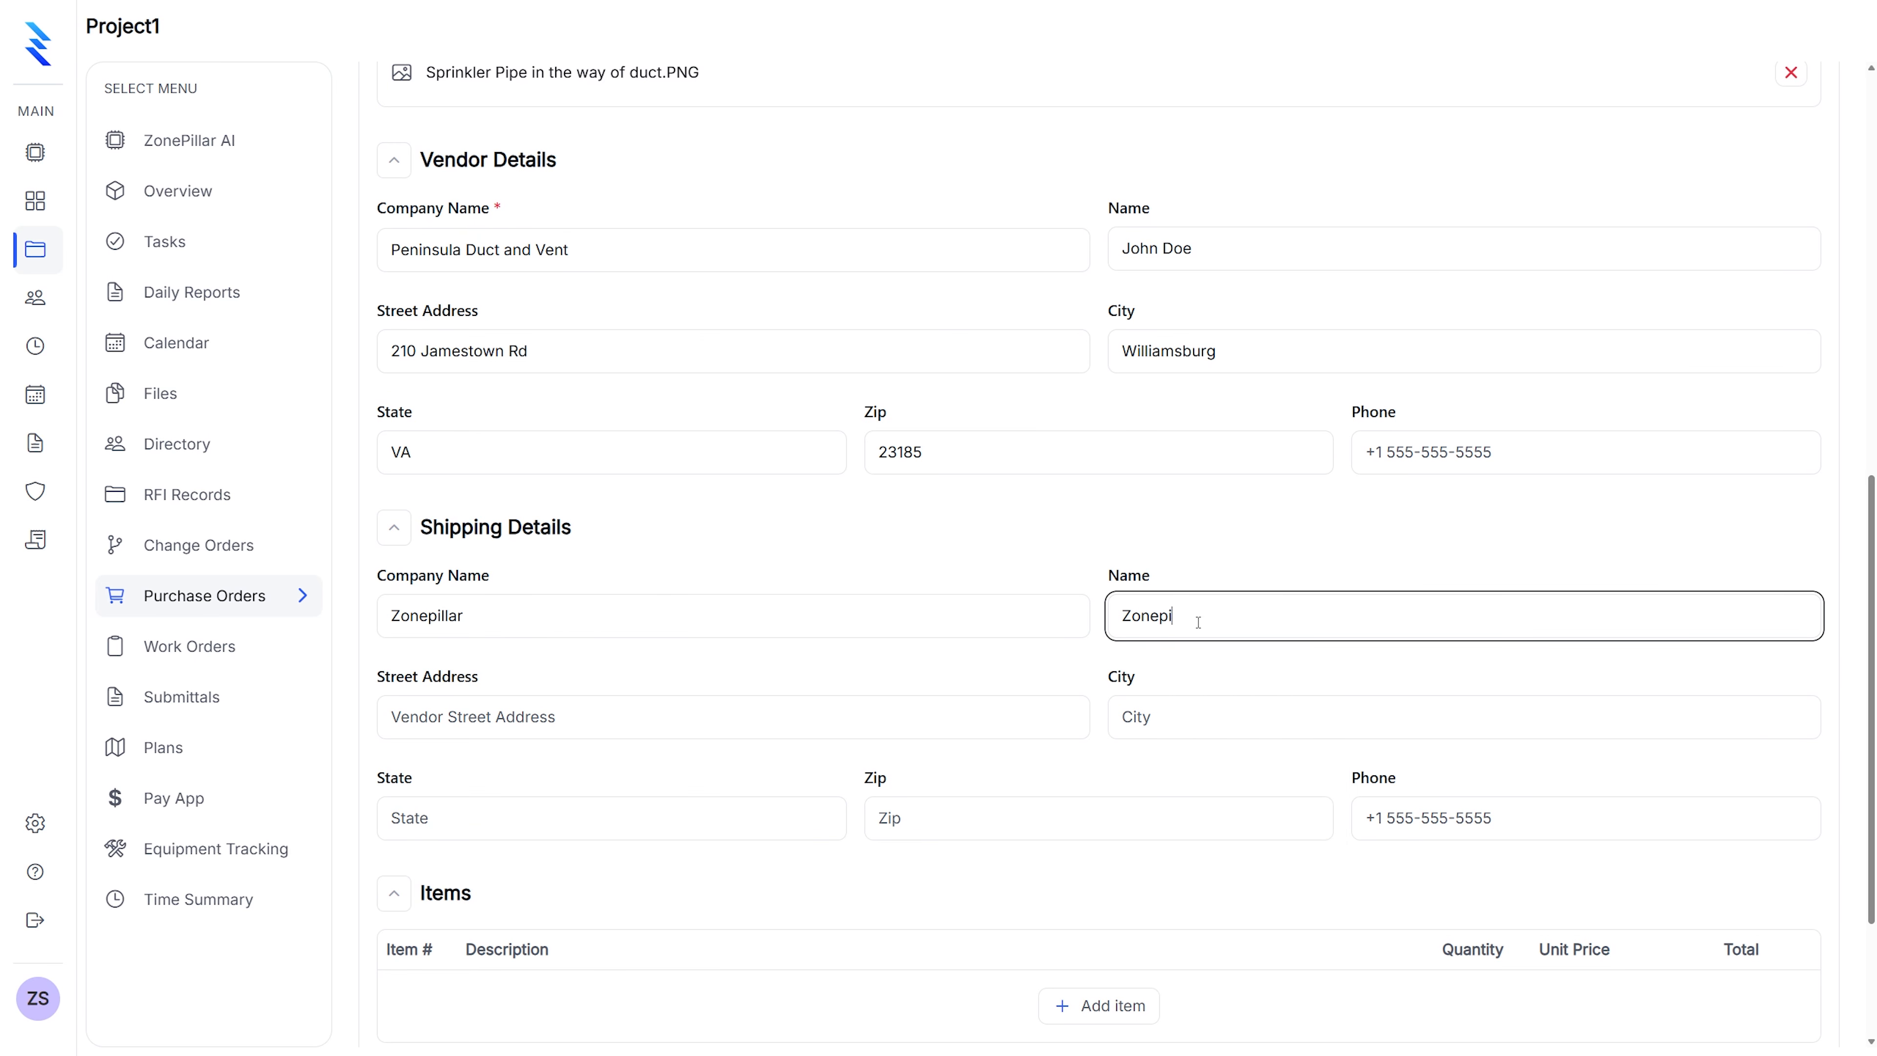
text(llar Ship)
key(BackSpace)
key(BackSpace)
key(BackSpace)
text(ales)
Set the shipping street to '1234 Zonepillar Ave' and the city to Washington
click(608, 703)
text(1234)
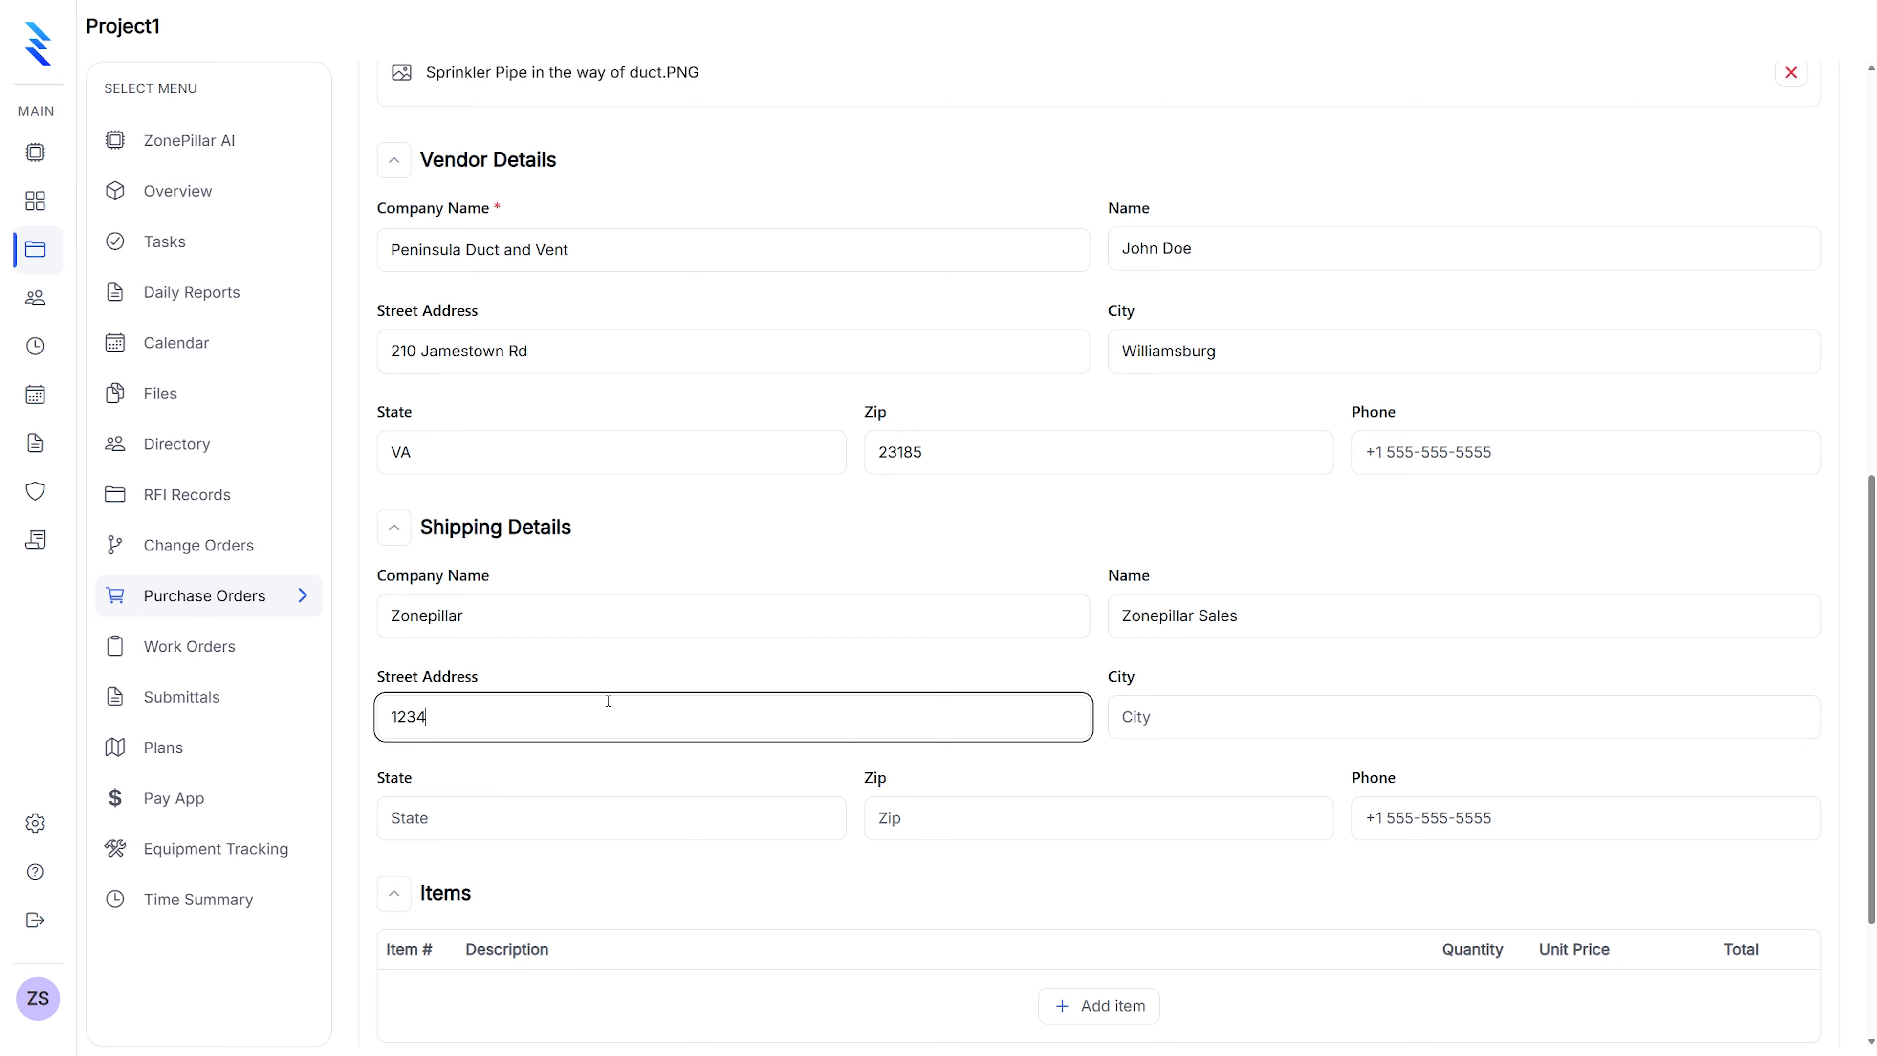
text( Zonepillar VE)
key(BackSpace)
key(BackSpace)
text(Ave)
click(1165, 704)
text(Wa)
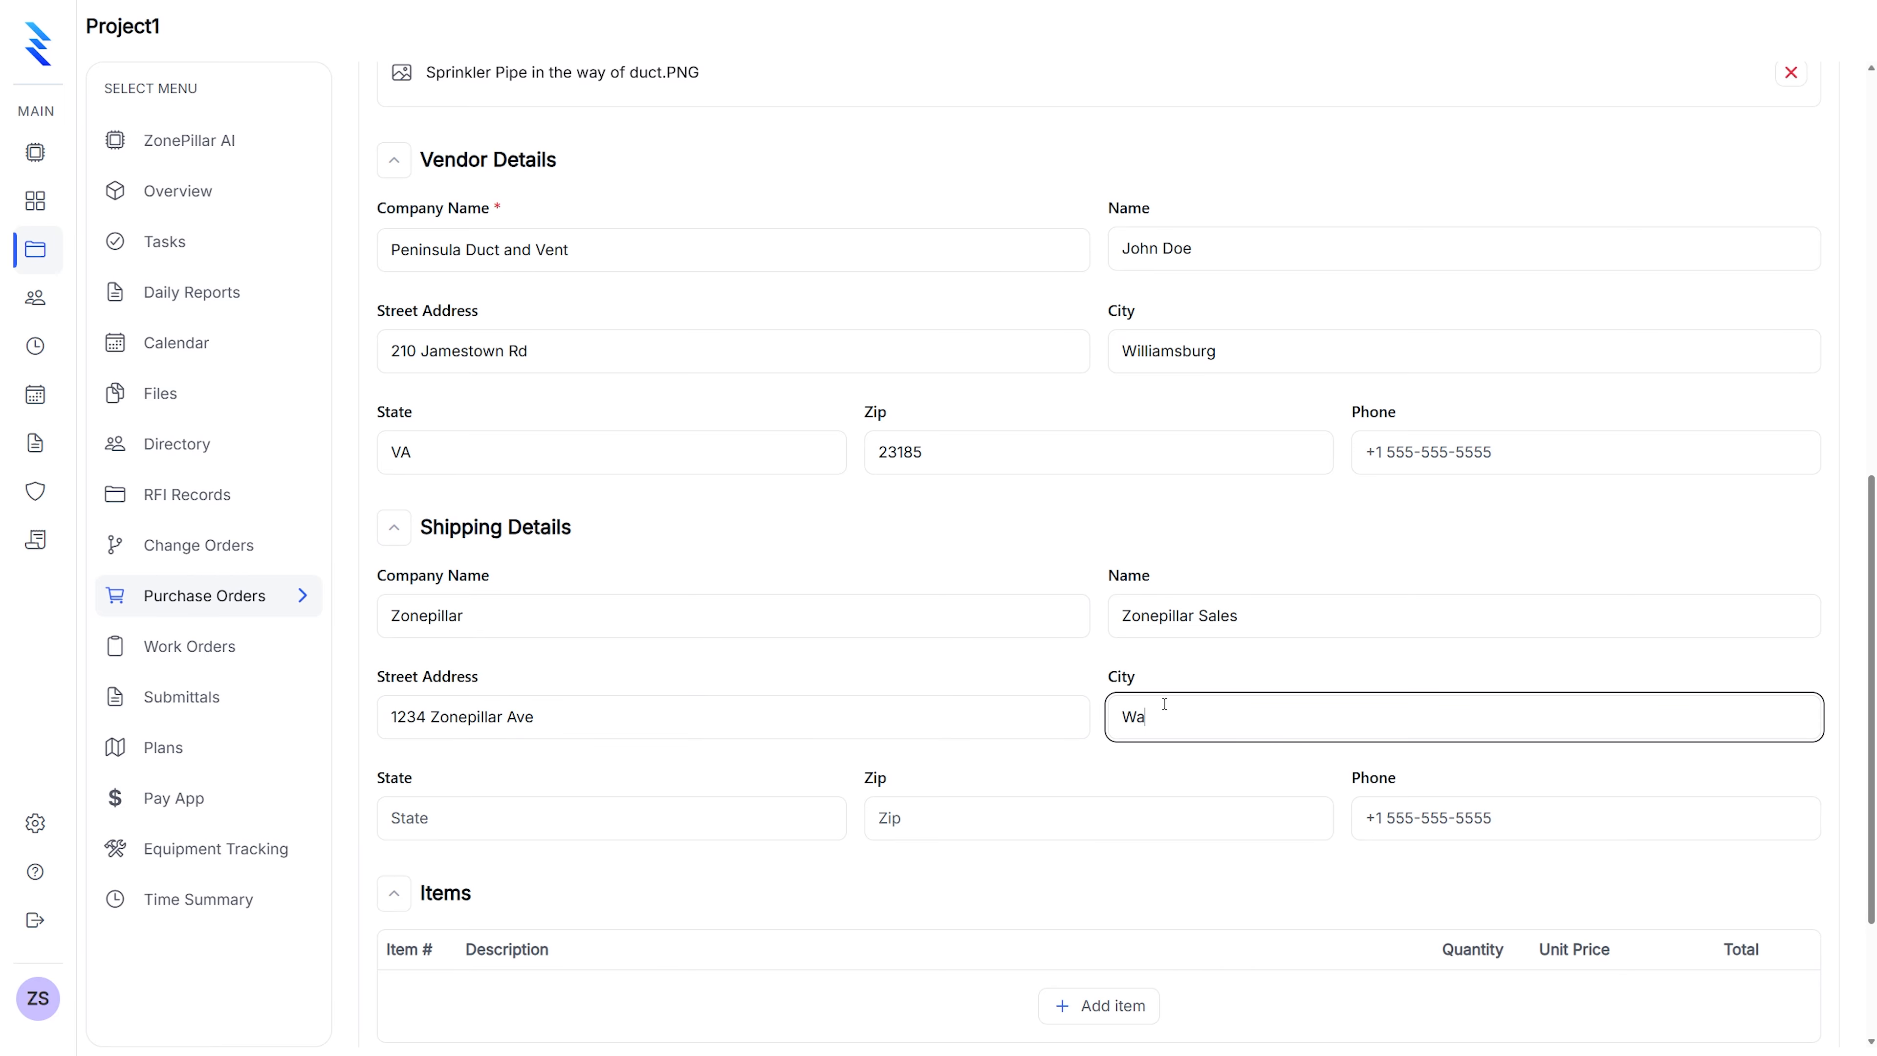
text(shington D)
key(BackSpace)
Fill the shipping state as DC and the zip code as 20000
click(701, 817)
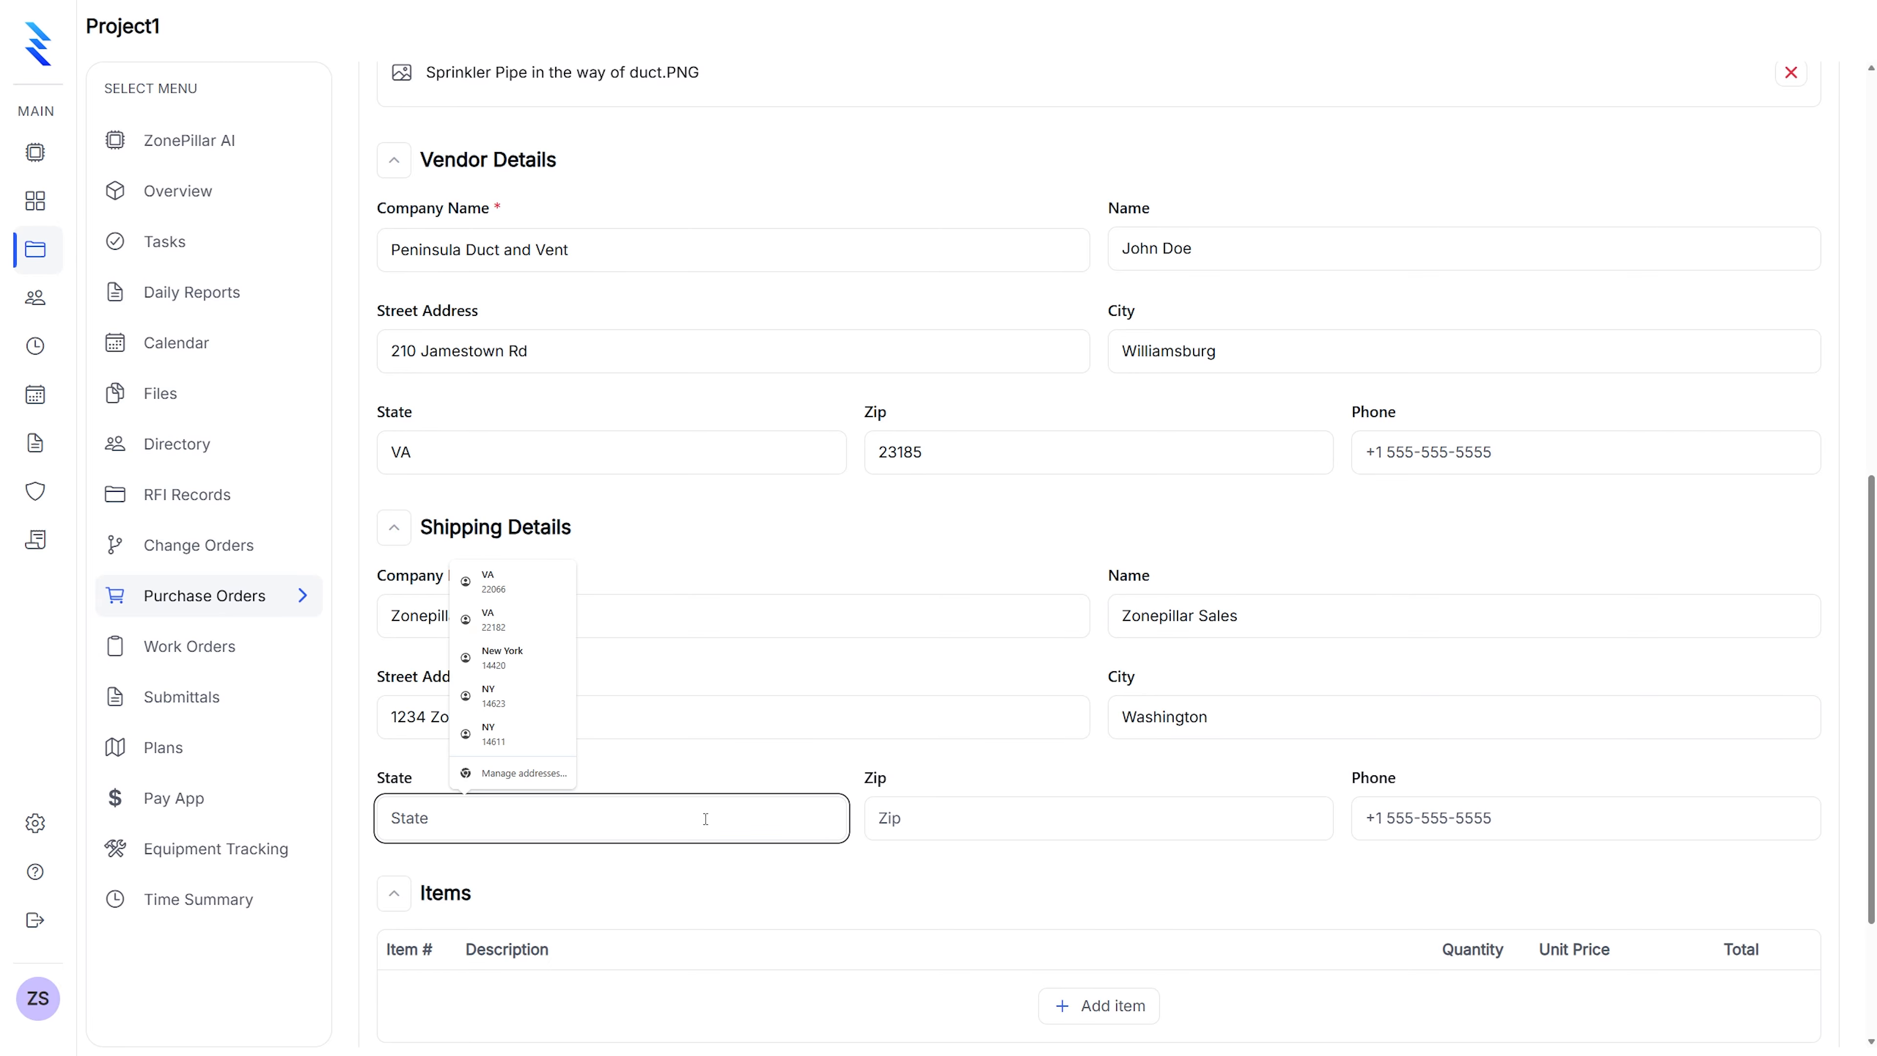
text(DC)
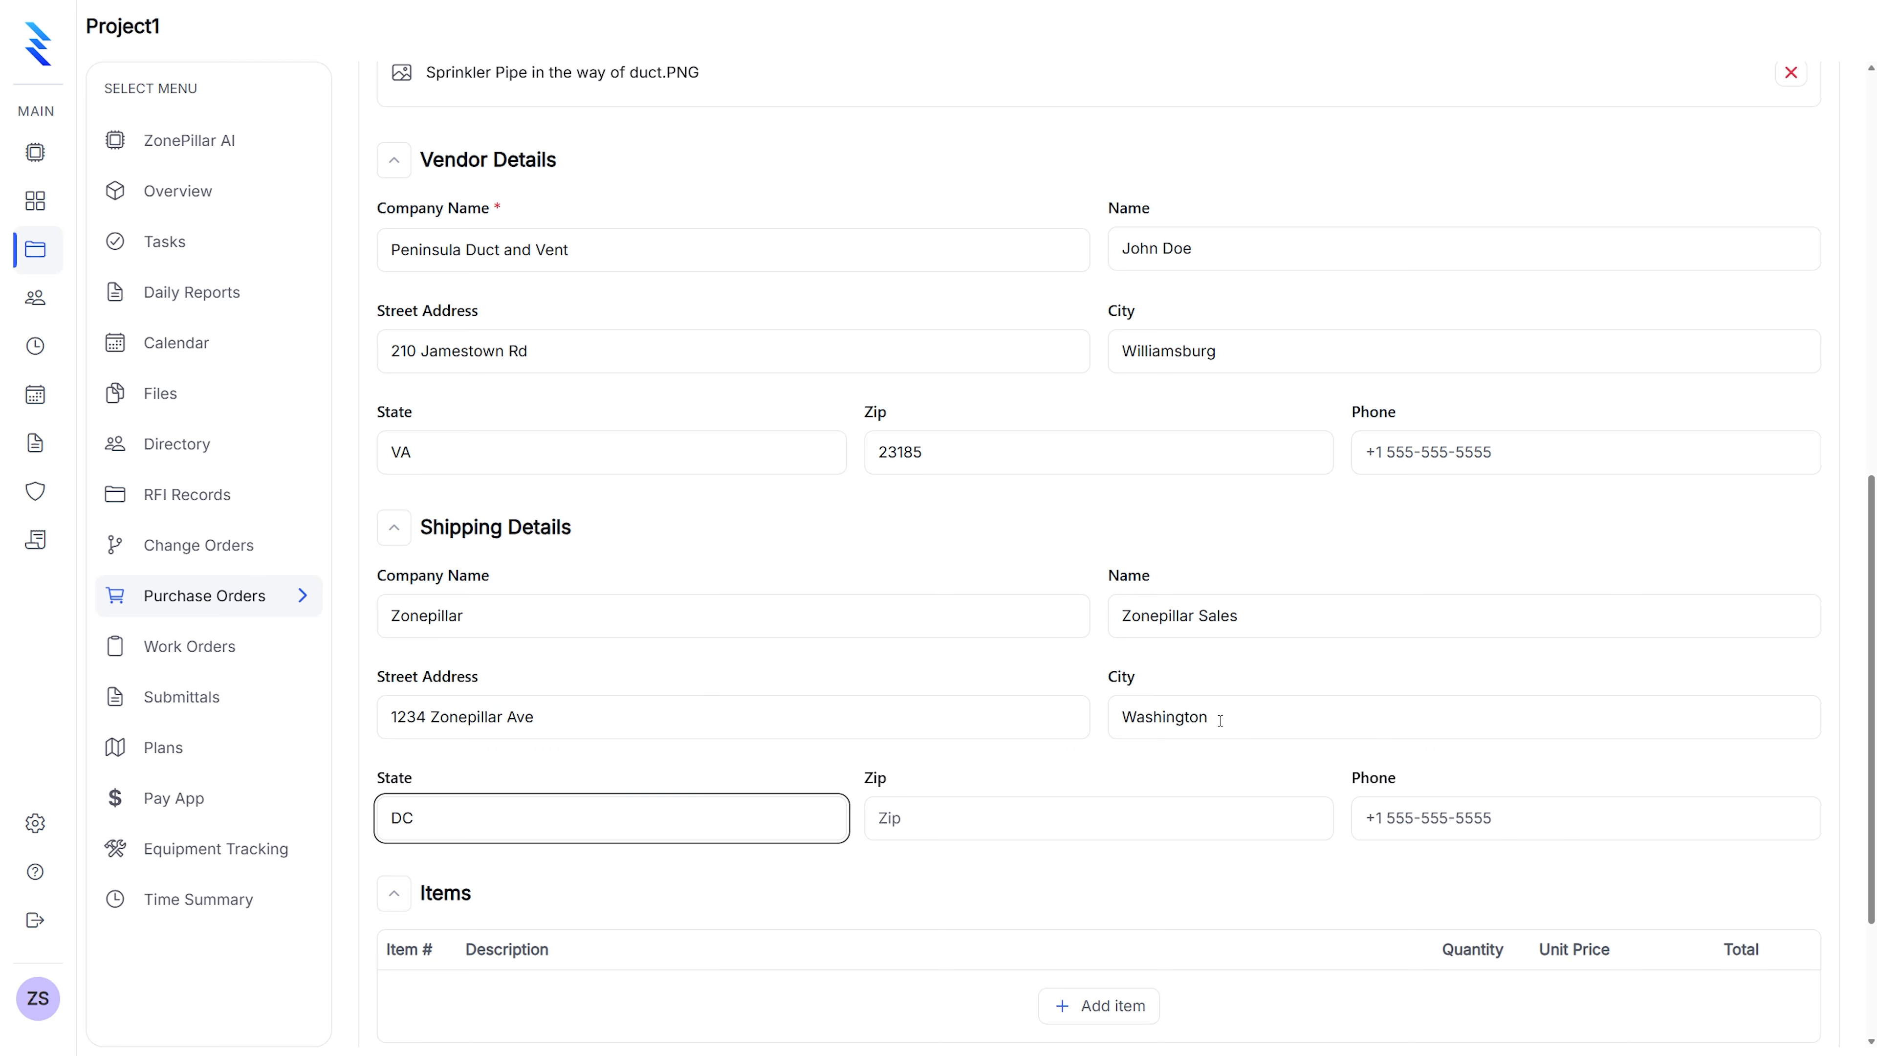
click(929, 811)
text(20000)
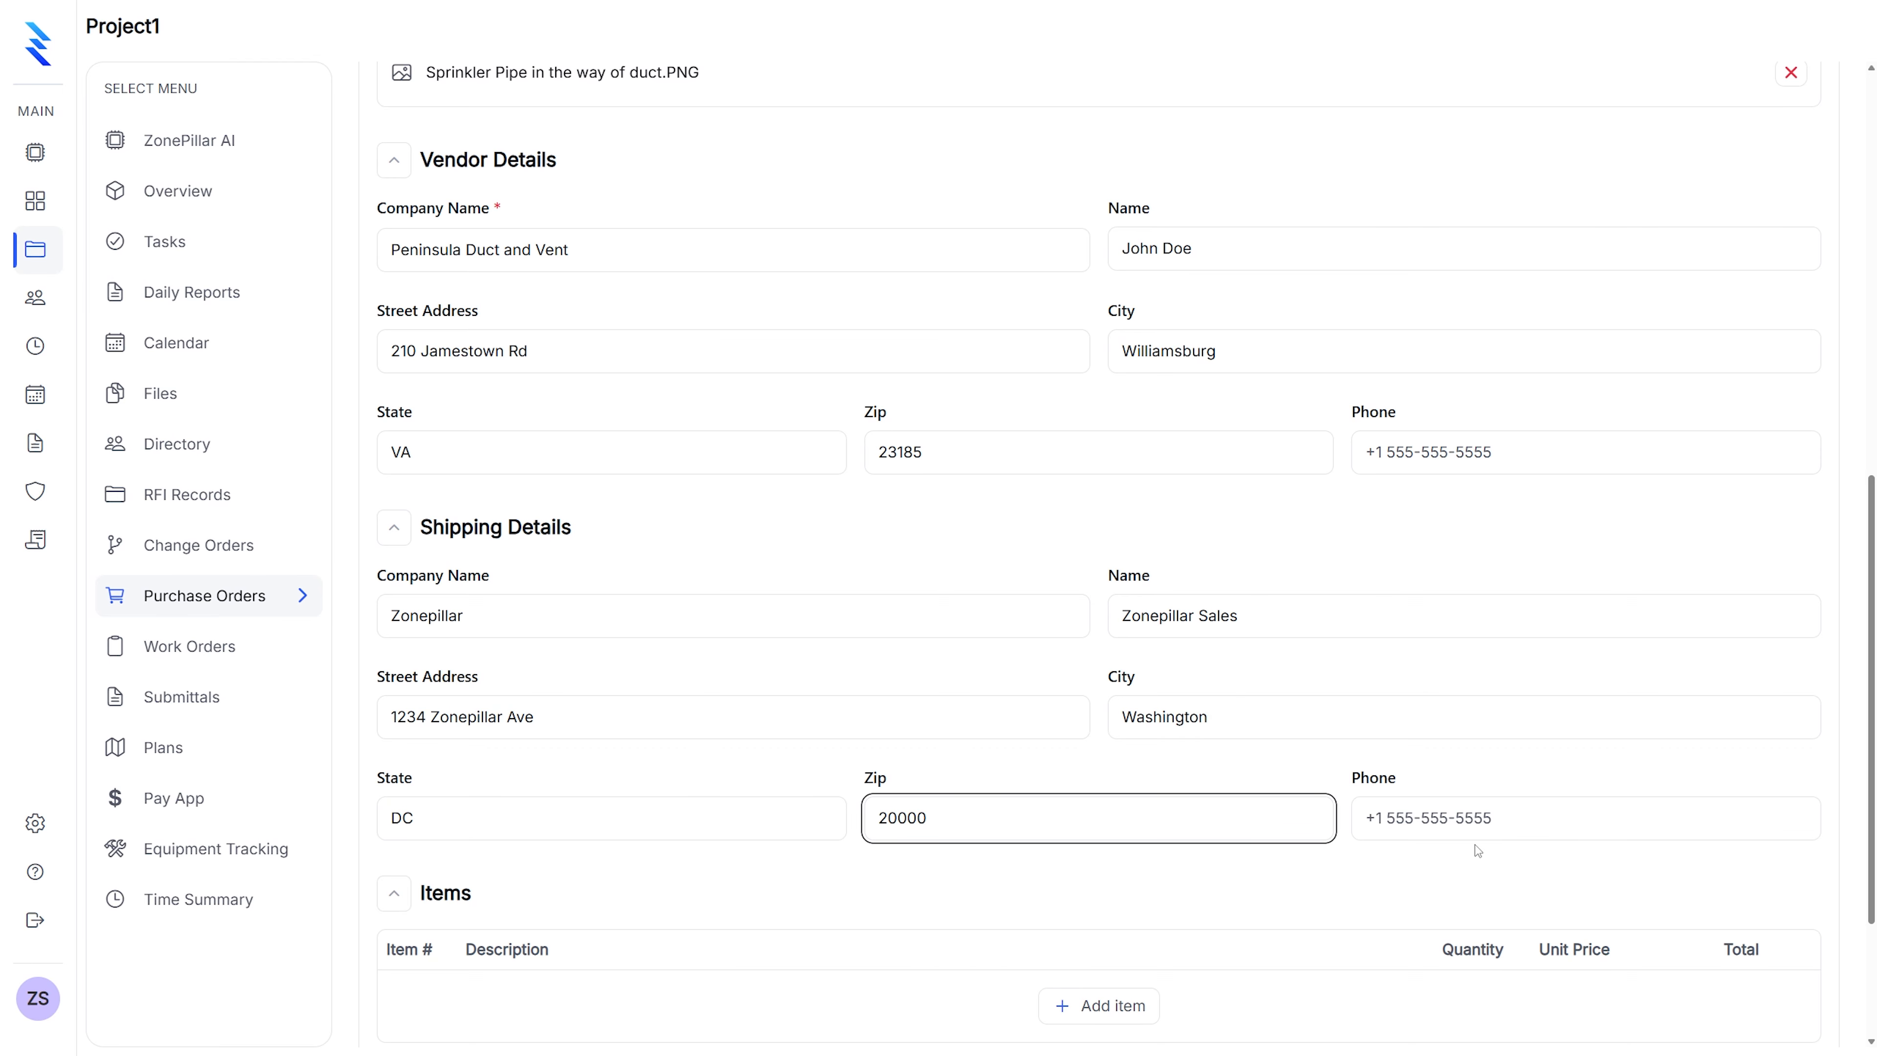
key(Tab)
scroll(917, 765, down, 3)
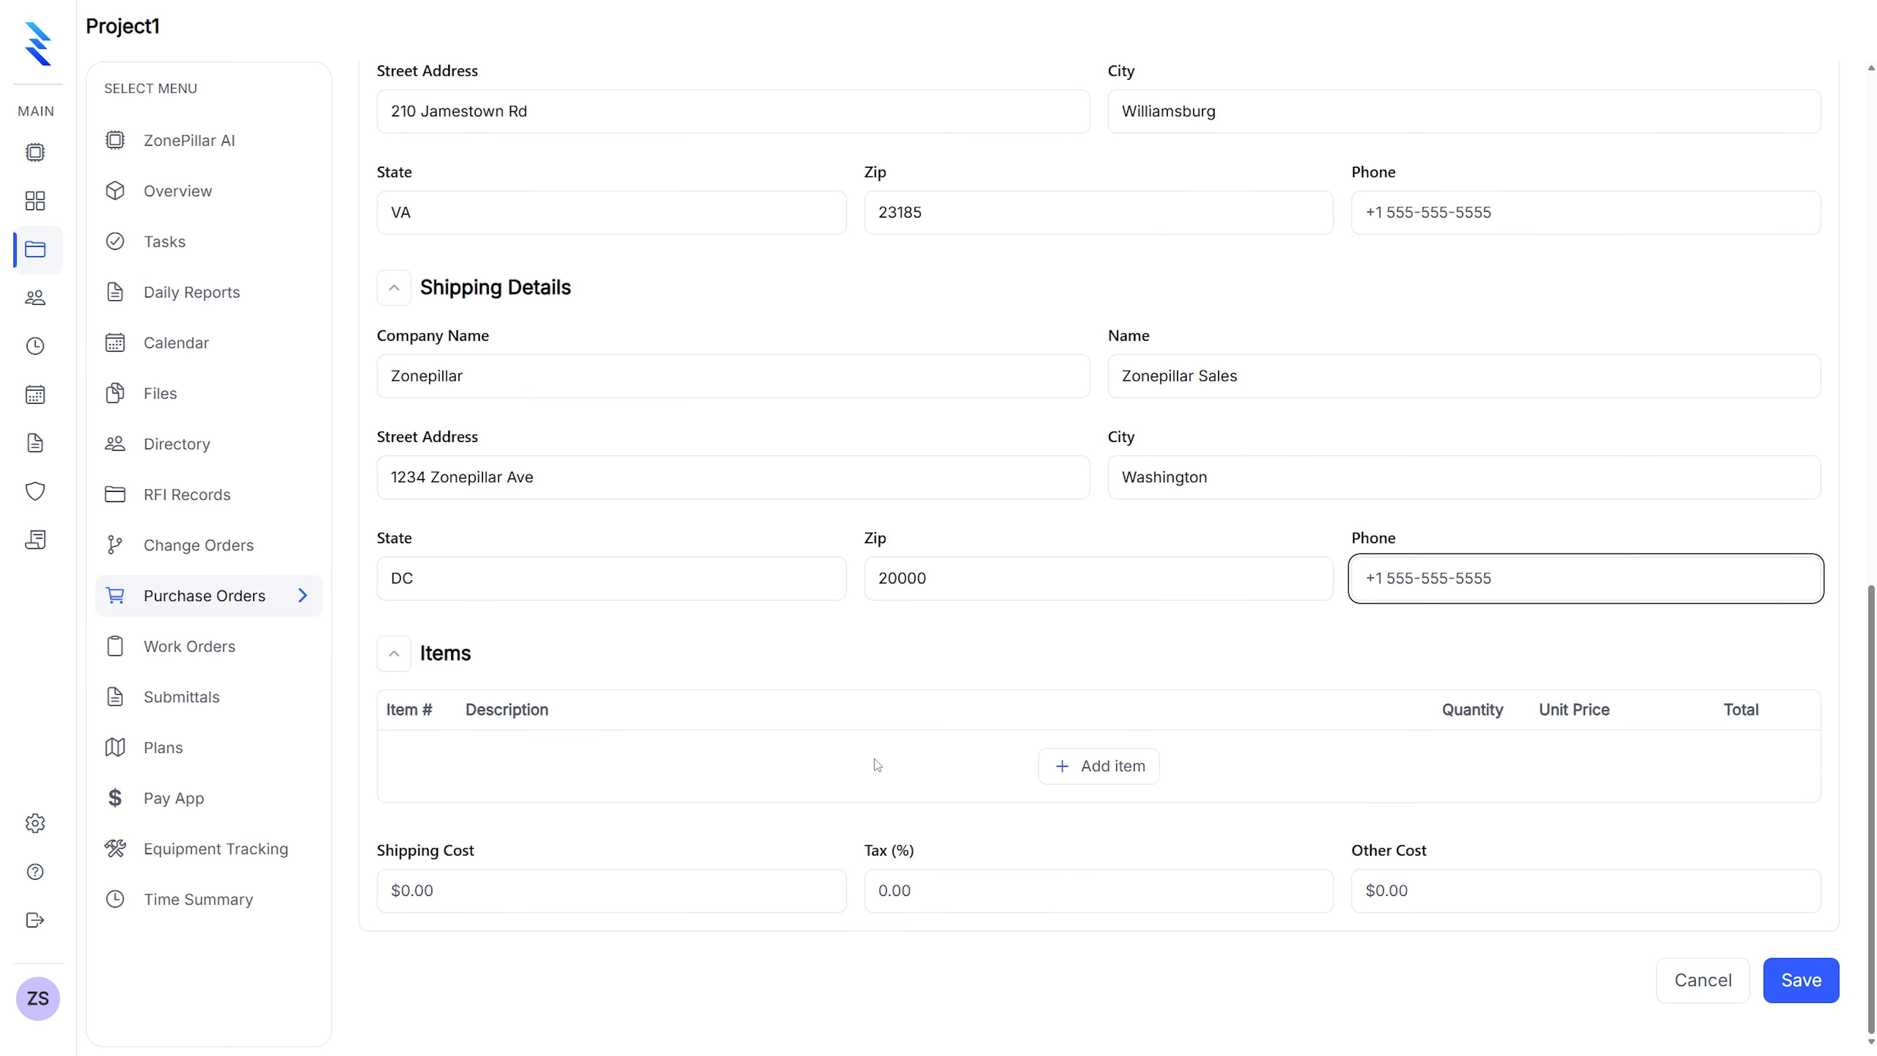
Add a line item 'Duct HVAC' with quantity 15 at unit price $20
click(1158, 766)
click(690, 771)
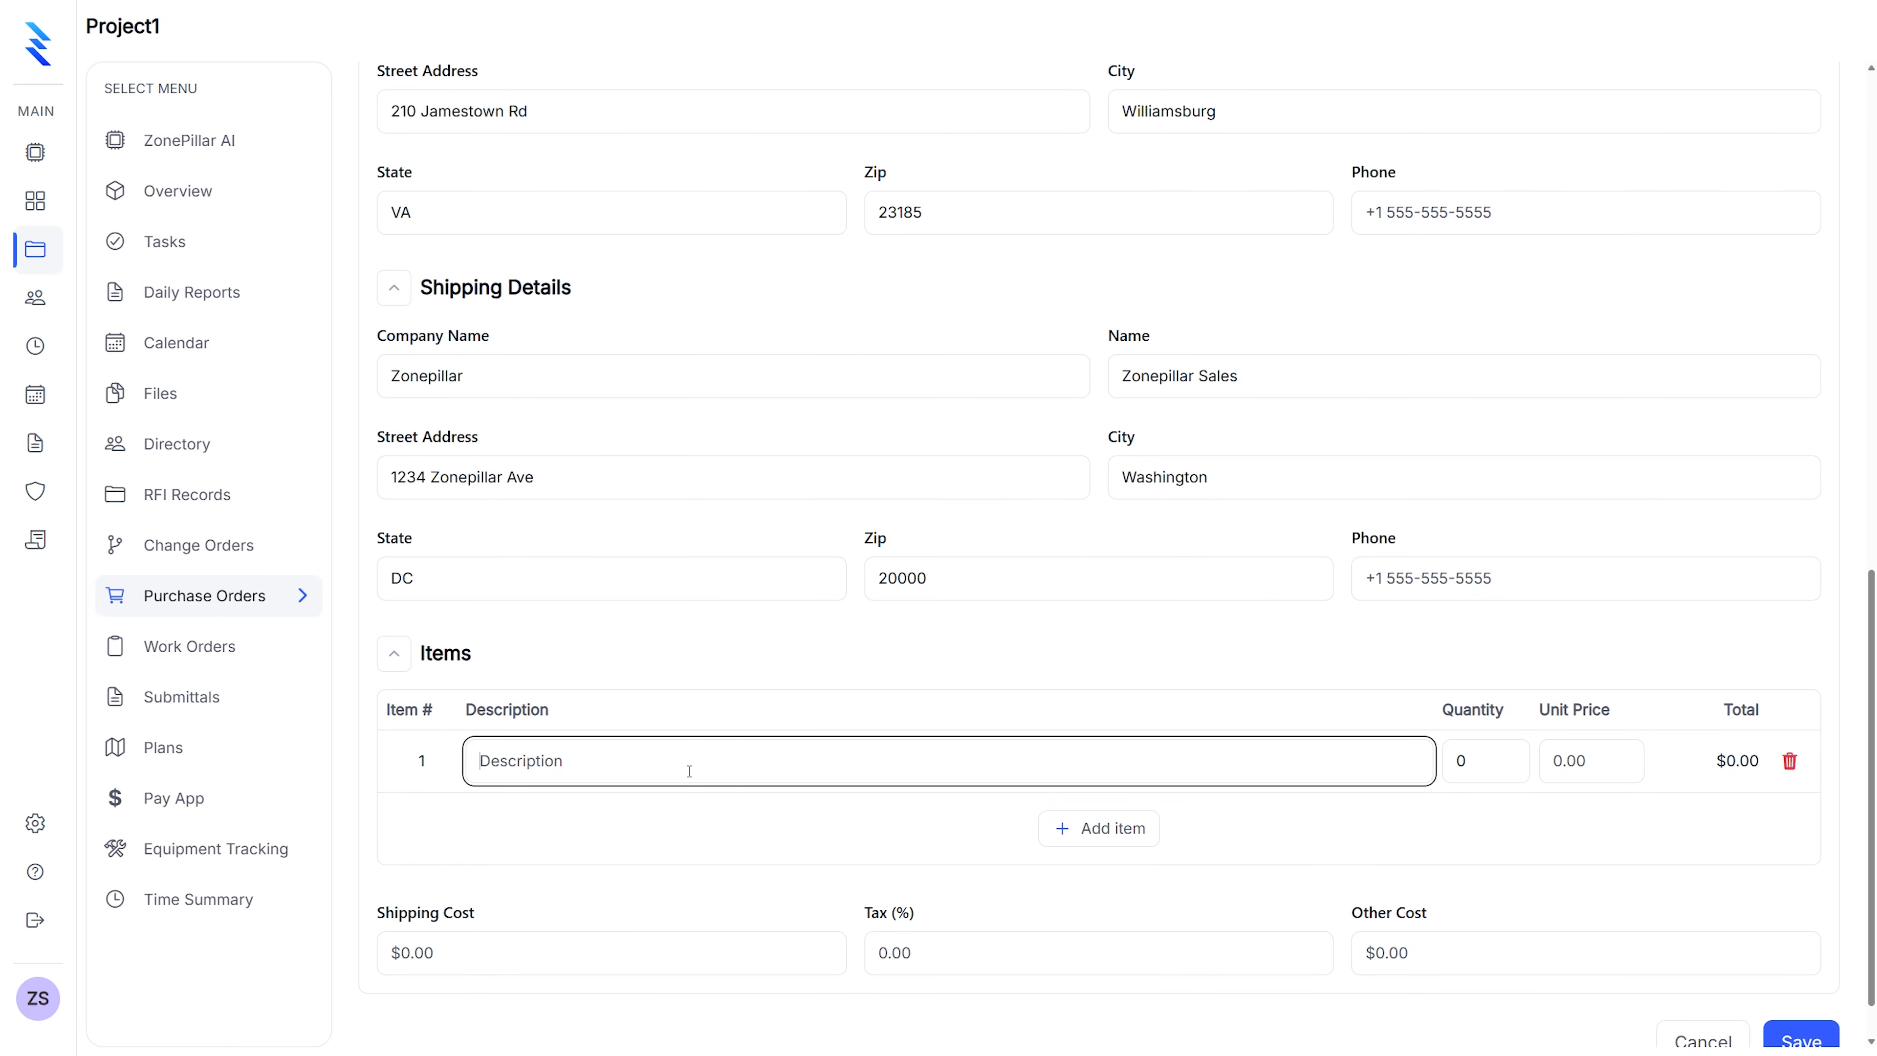
text(Duct)
text(wo)
key(BackSpace)
key(BackSpace)
text(HVAC)
click(1447, 762)
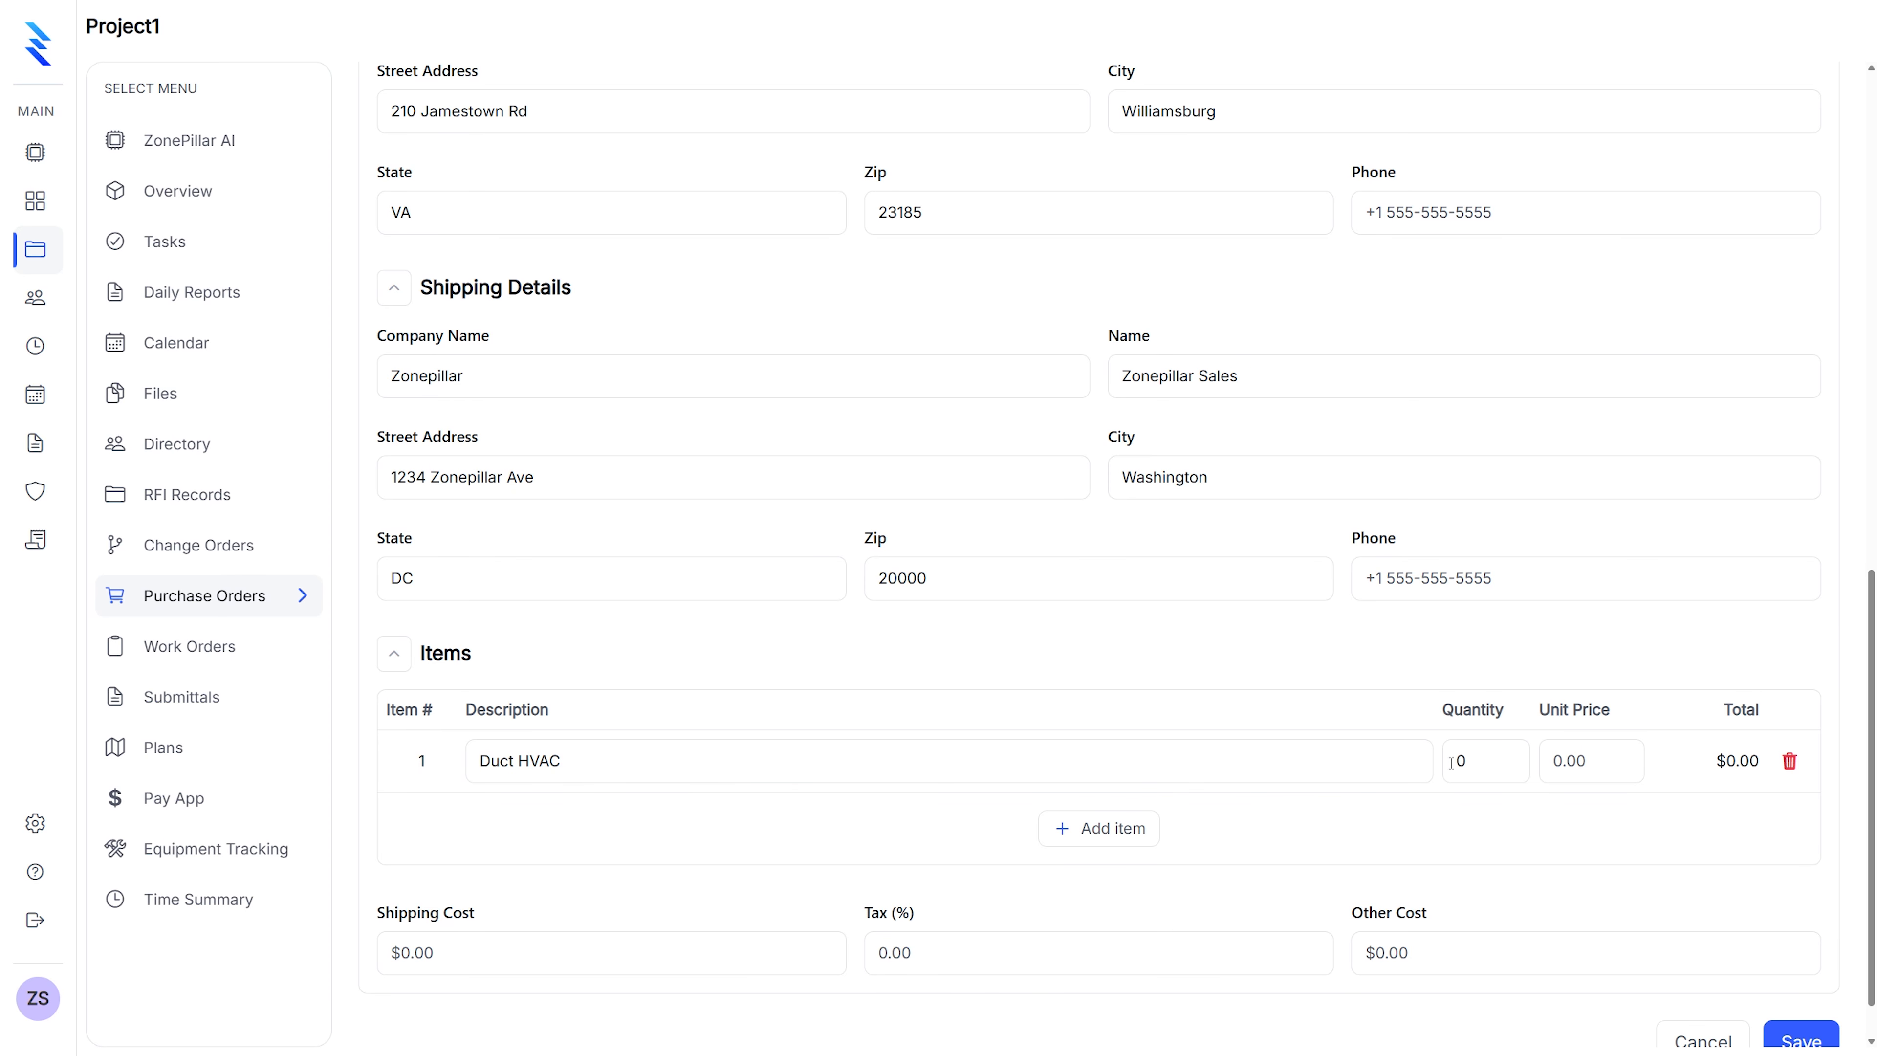
text(15)
click(1571, 760)
text(1)
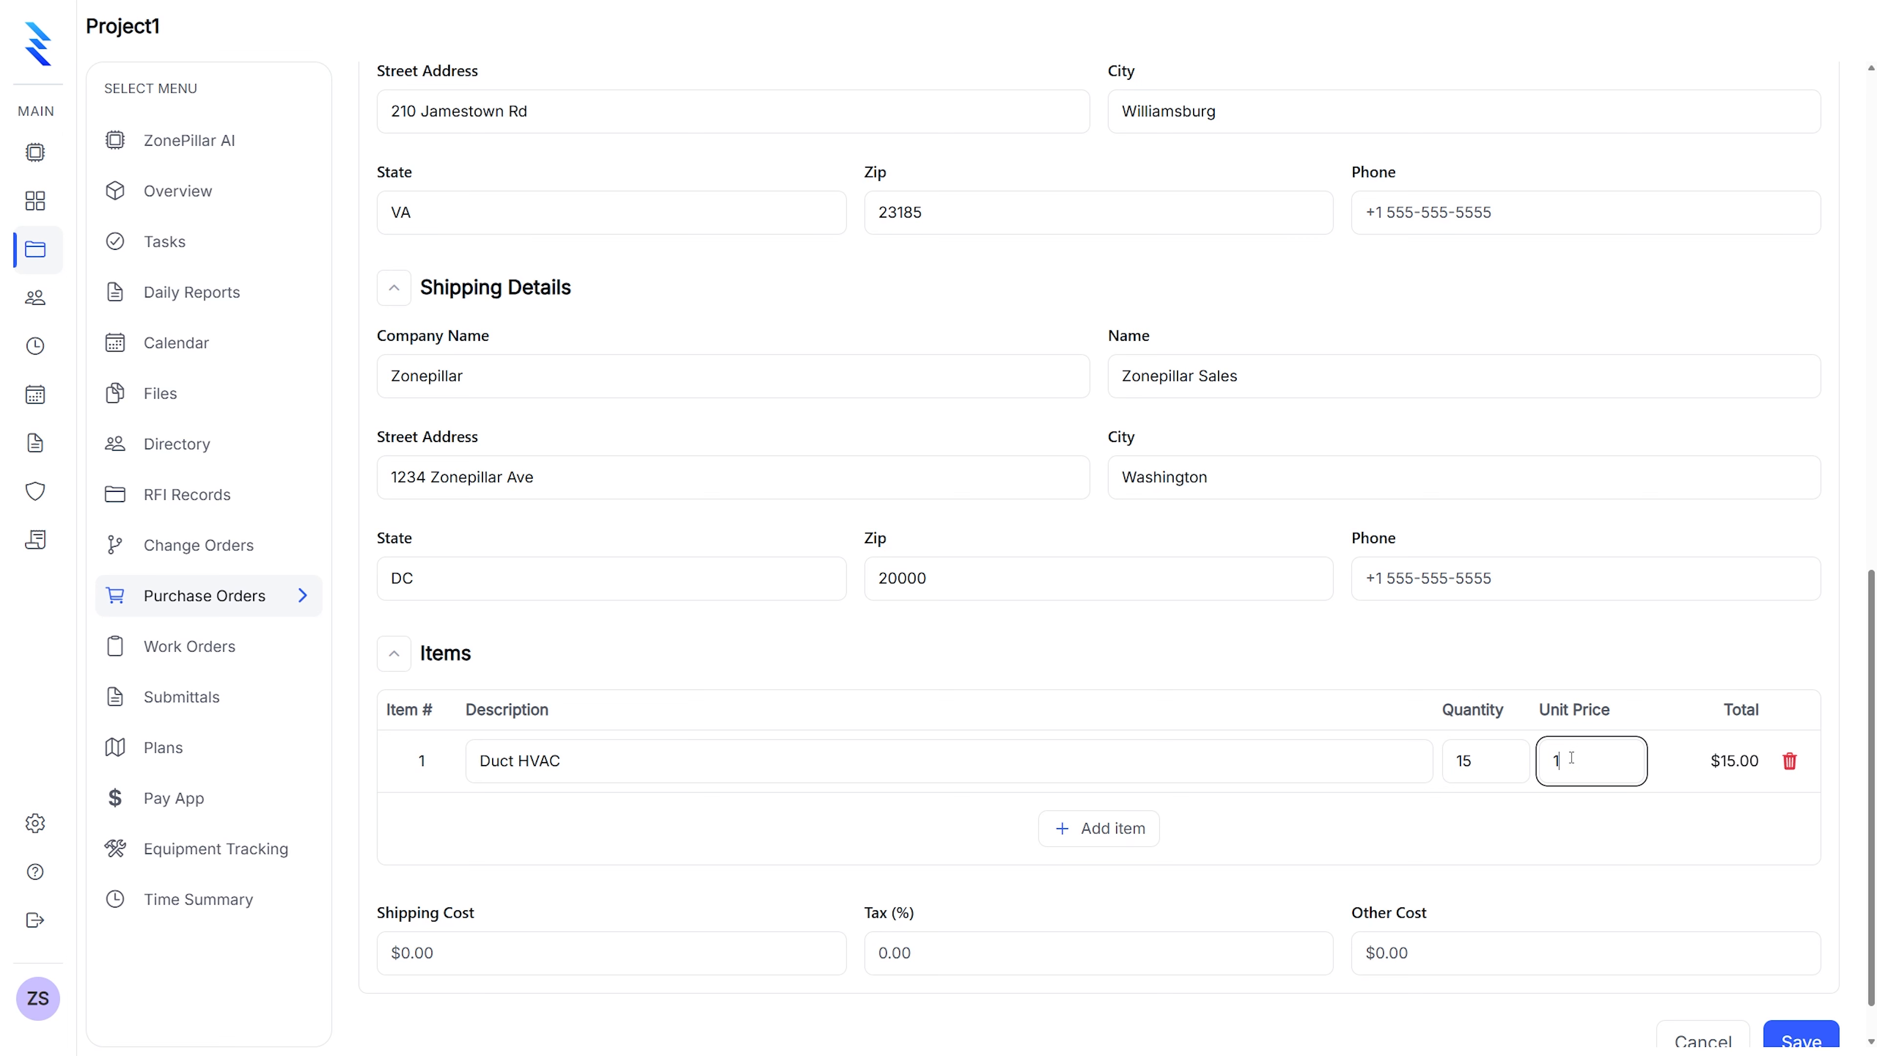
key(BackSpace)
text(20)
scroll(948, 827, down, 1)
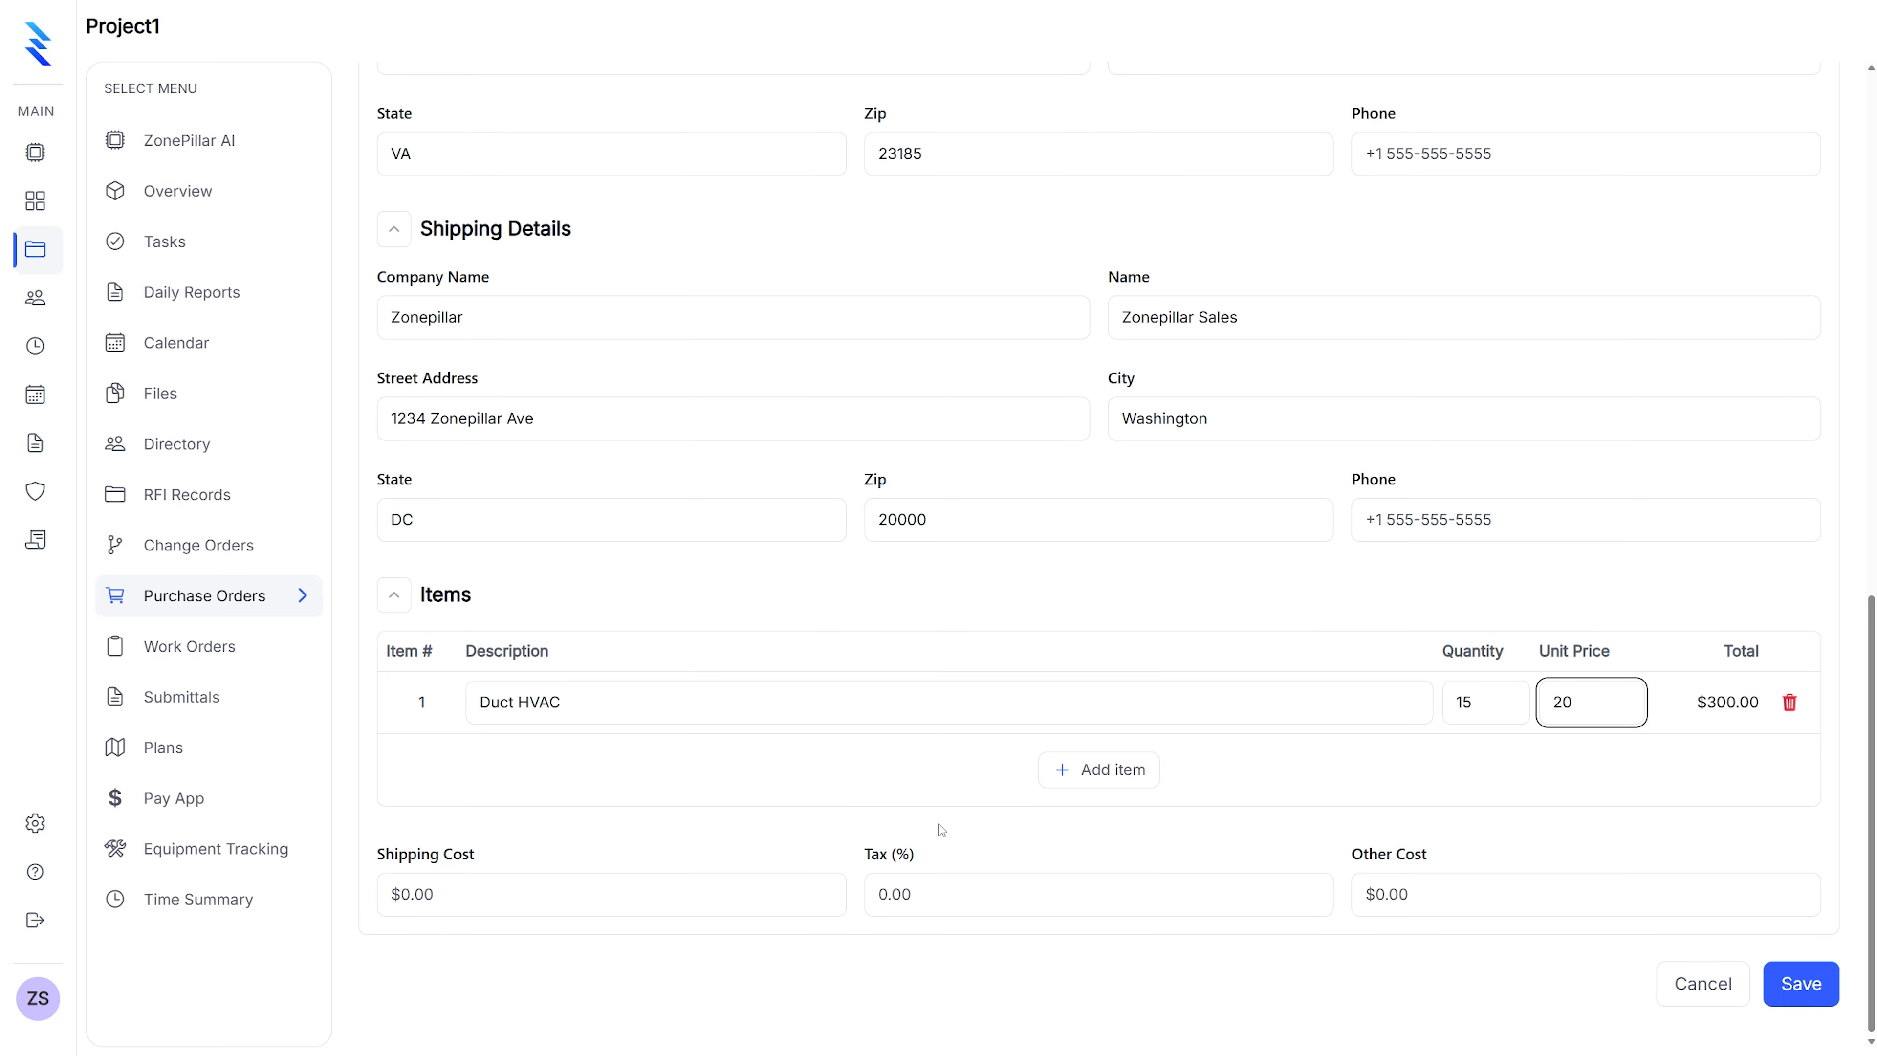
Set shipping to $35 and tax to 6%, then save the purchase order
click(556, 901)
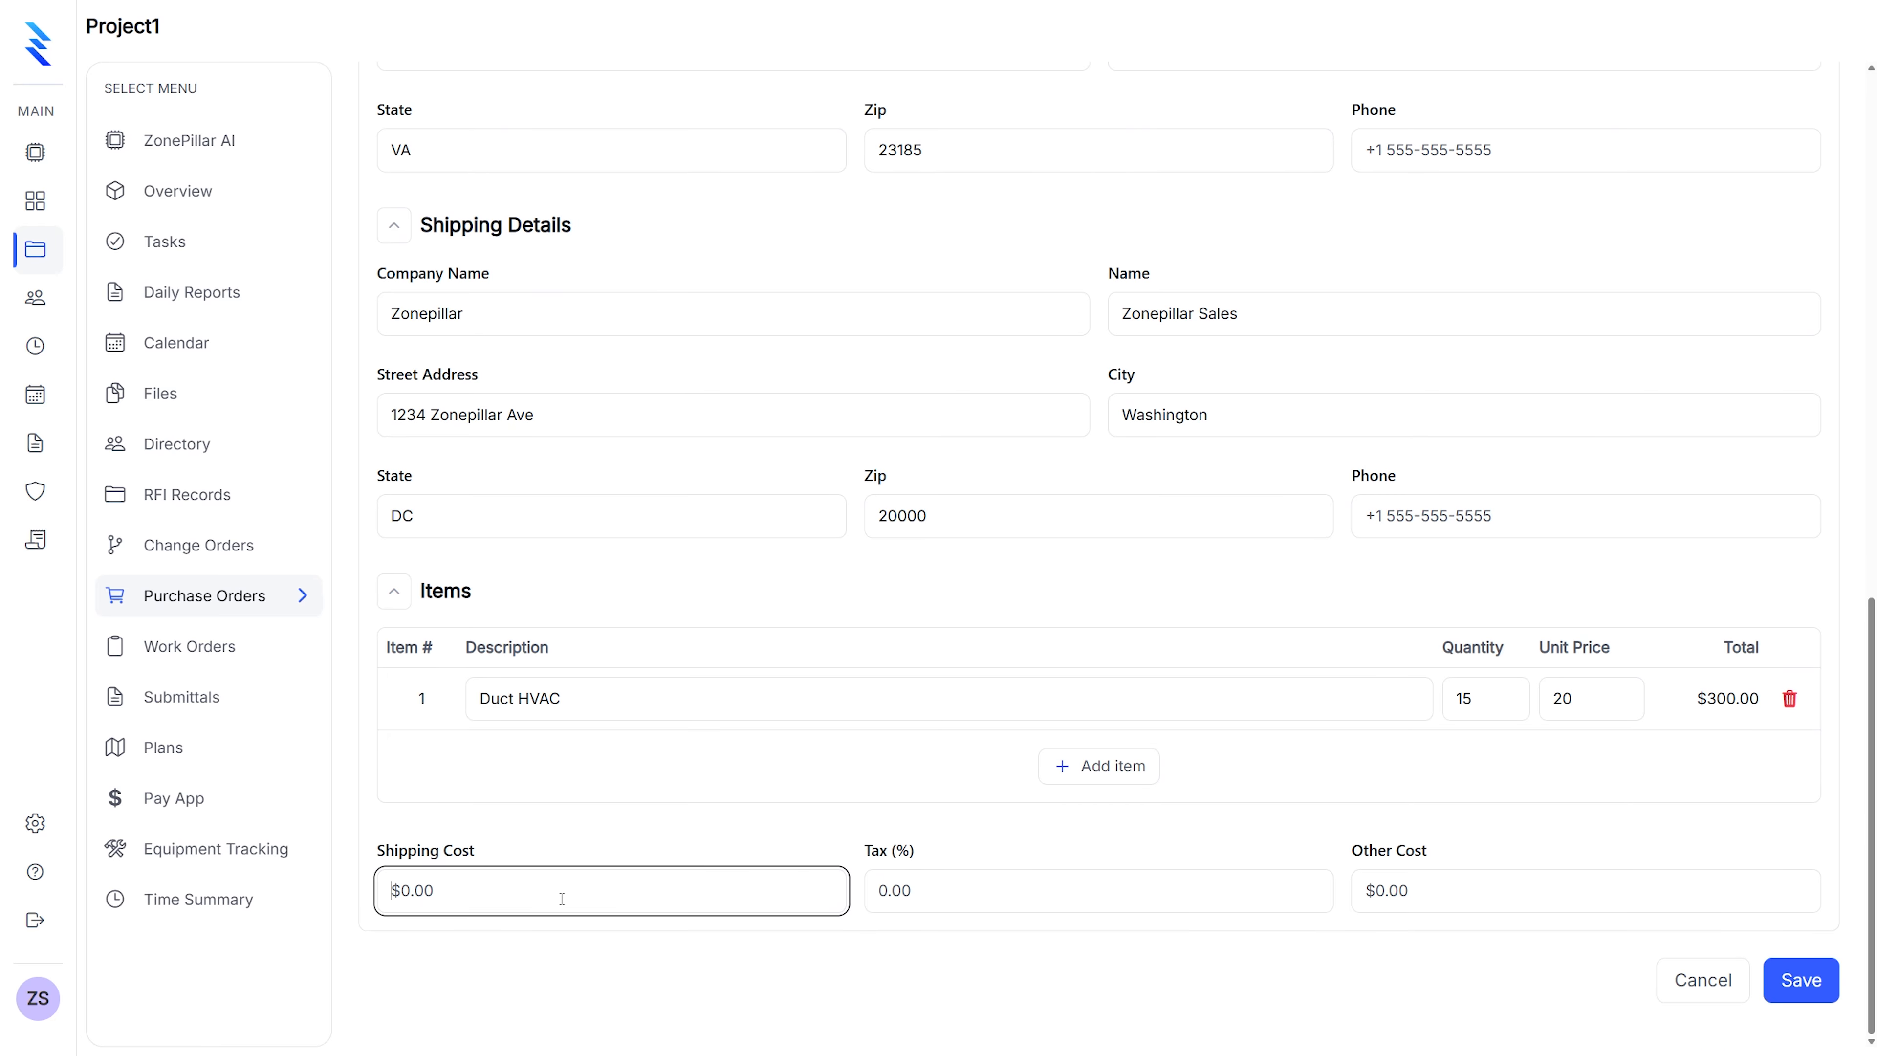
text(35)
click(892, 898)
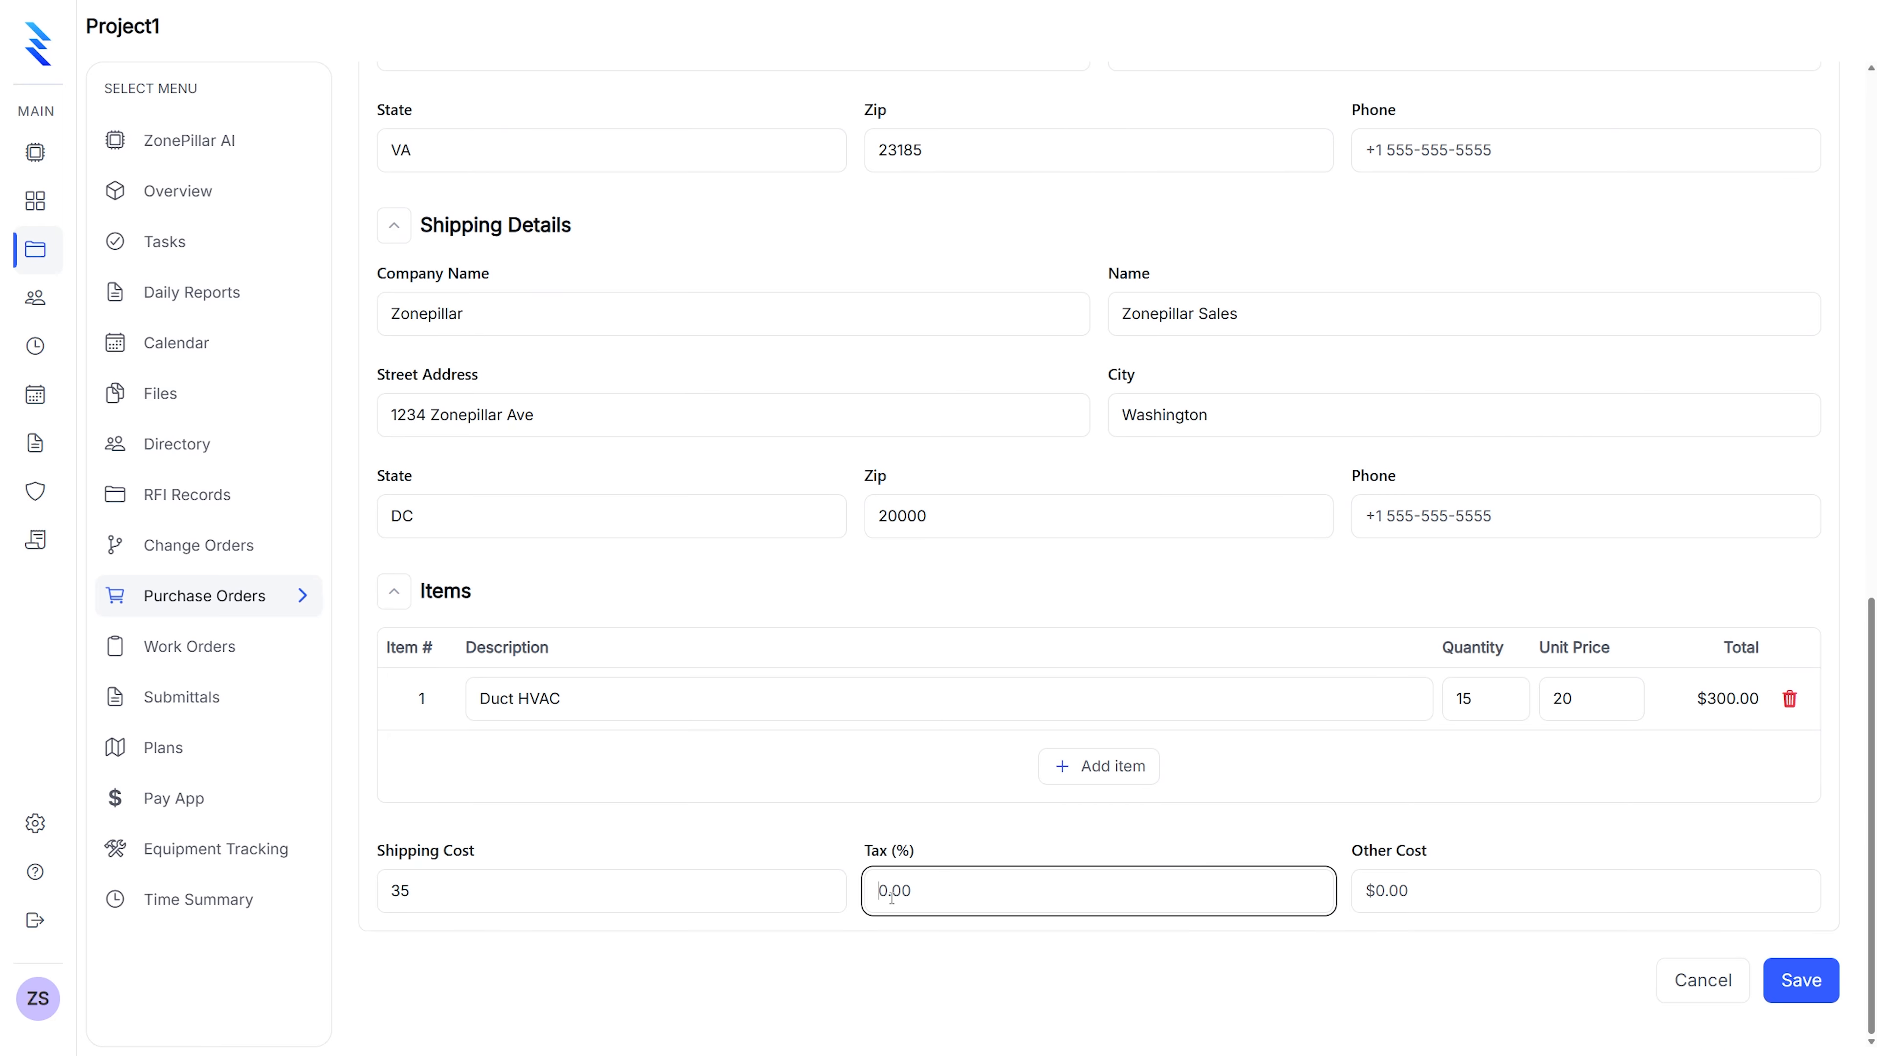
text(6)
click(1462, 888)
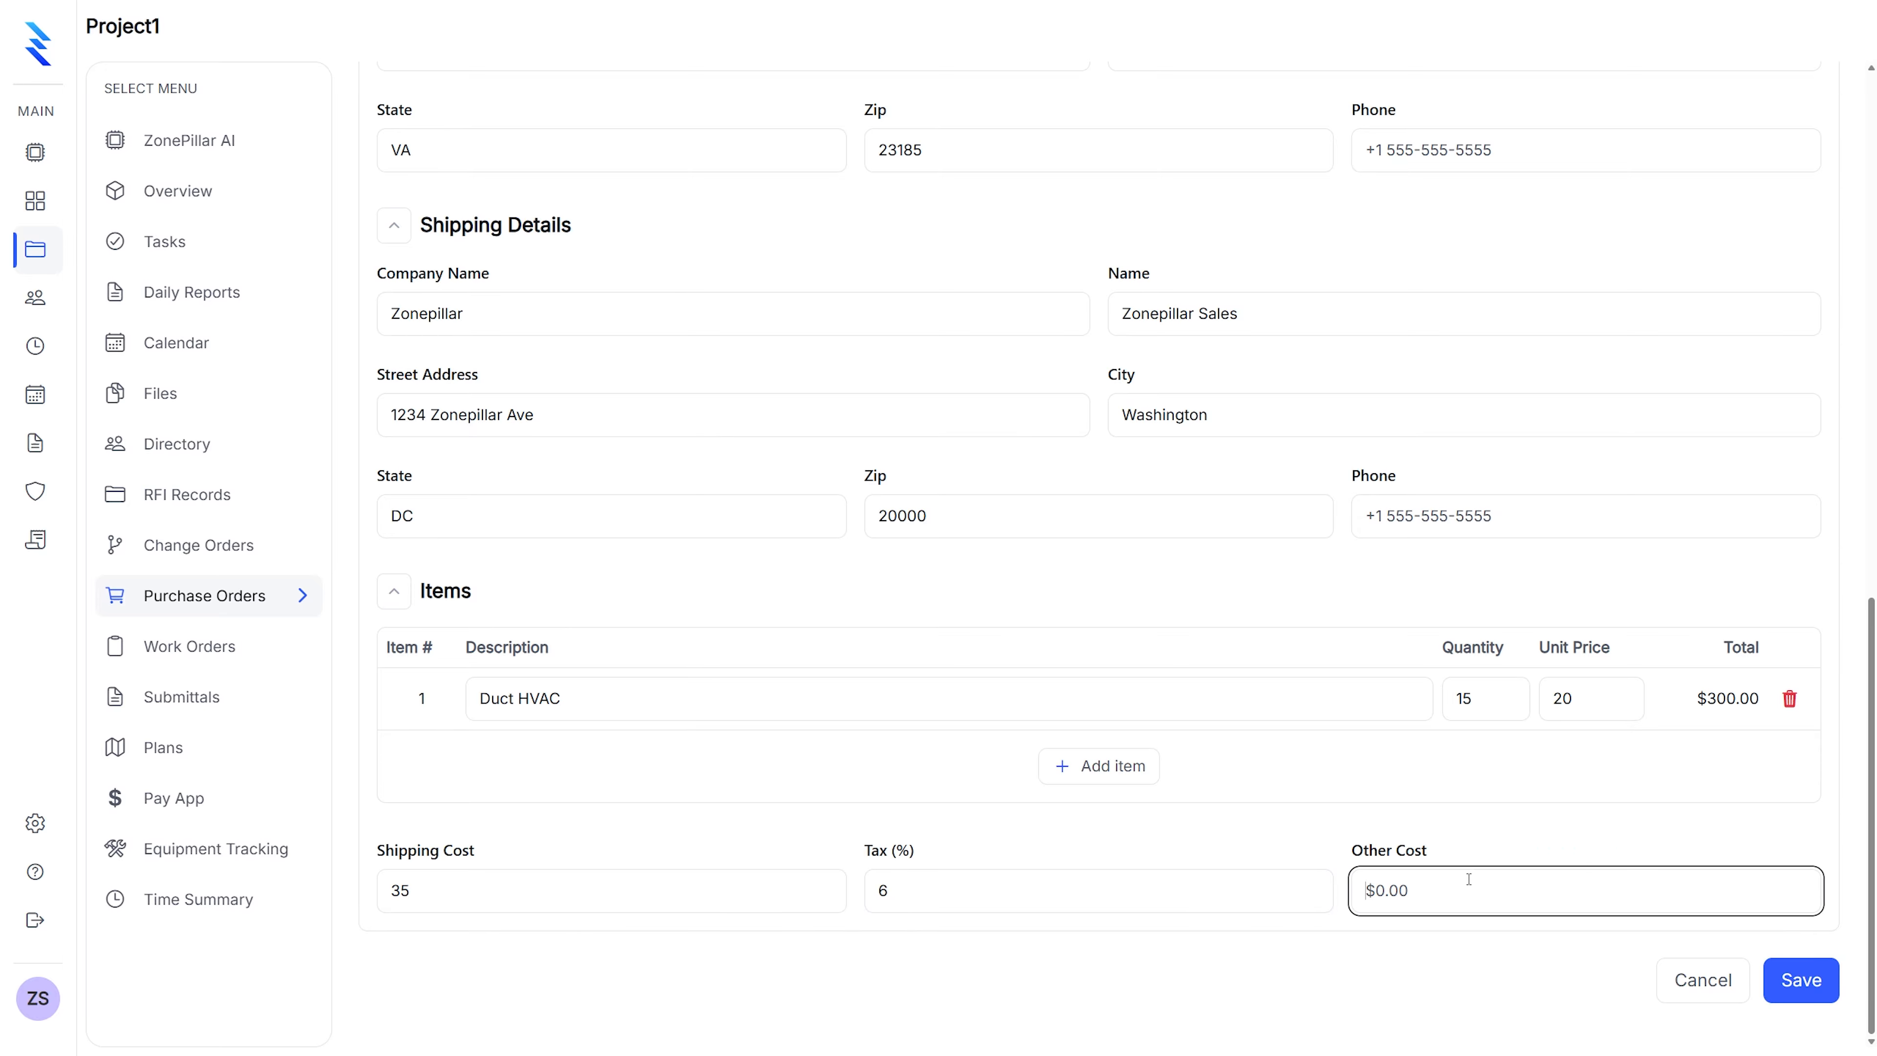
scroll(1604, 791, up, 1)
scroll(1603, 791, down, 1)
click(1810, 987)
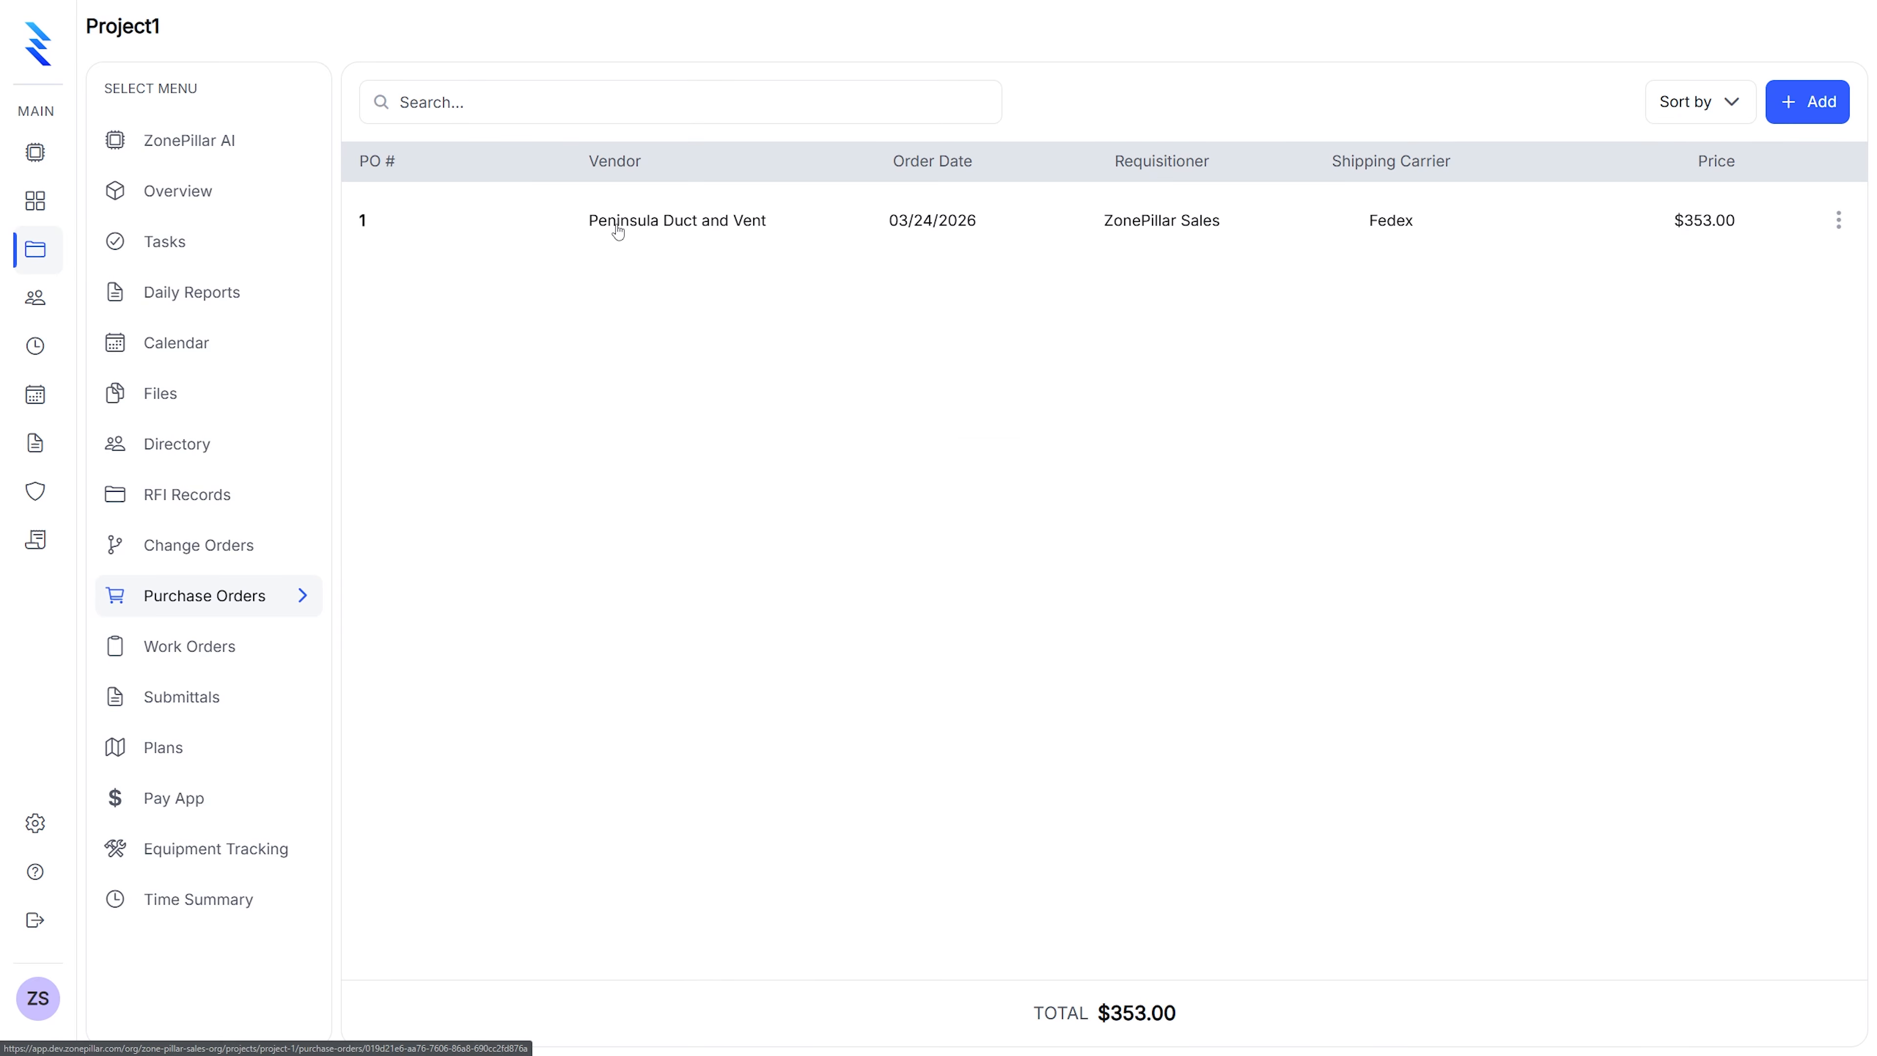
Open purchase order 1 for Peninsula Duct and Vent and view its PDF preview
click(680, 222)
scroll(1160, 417, down, 1)
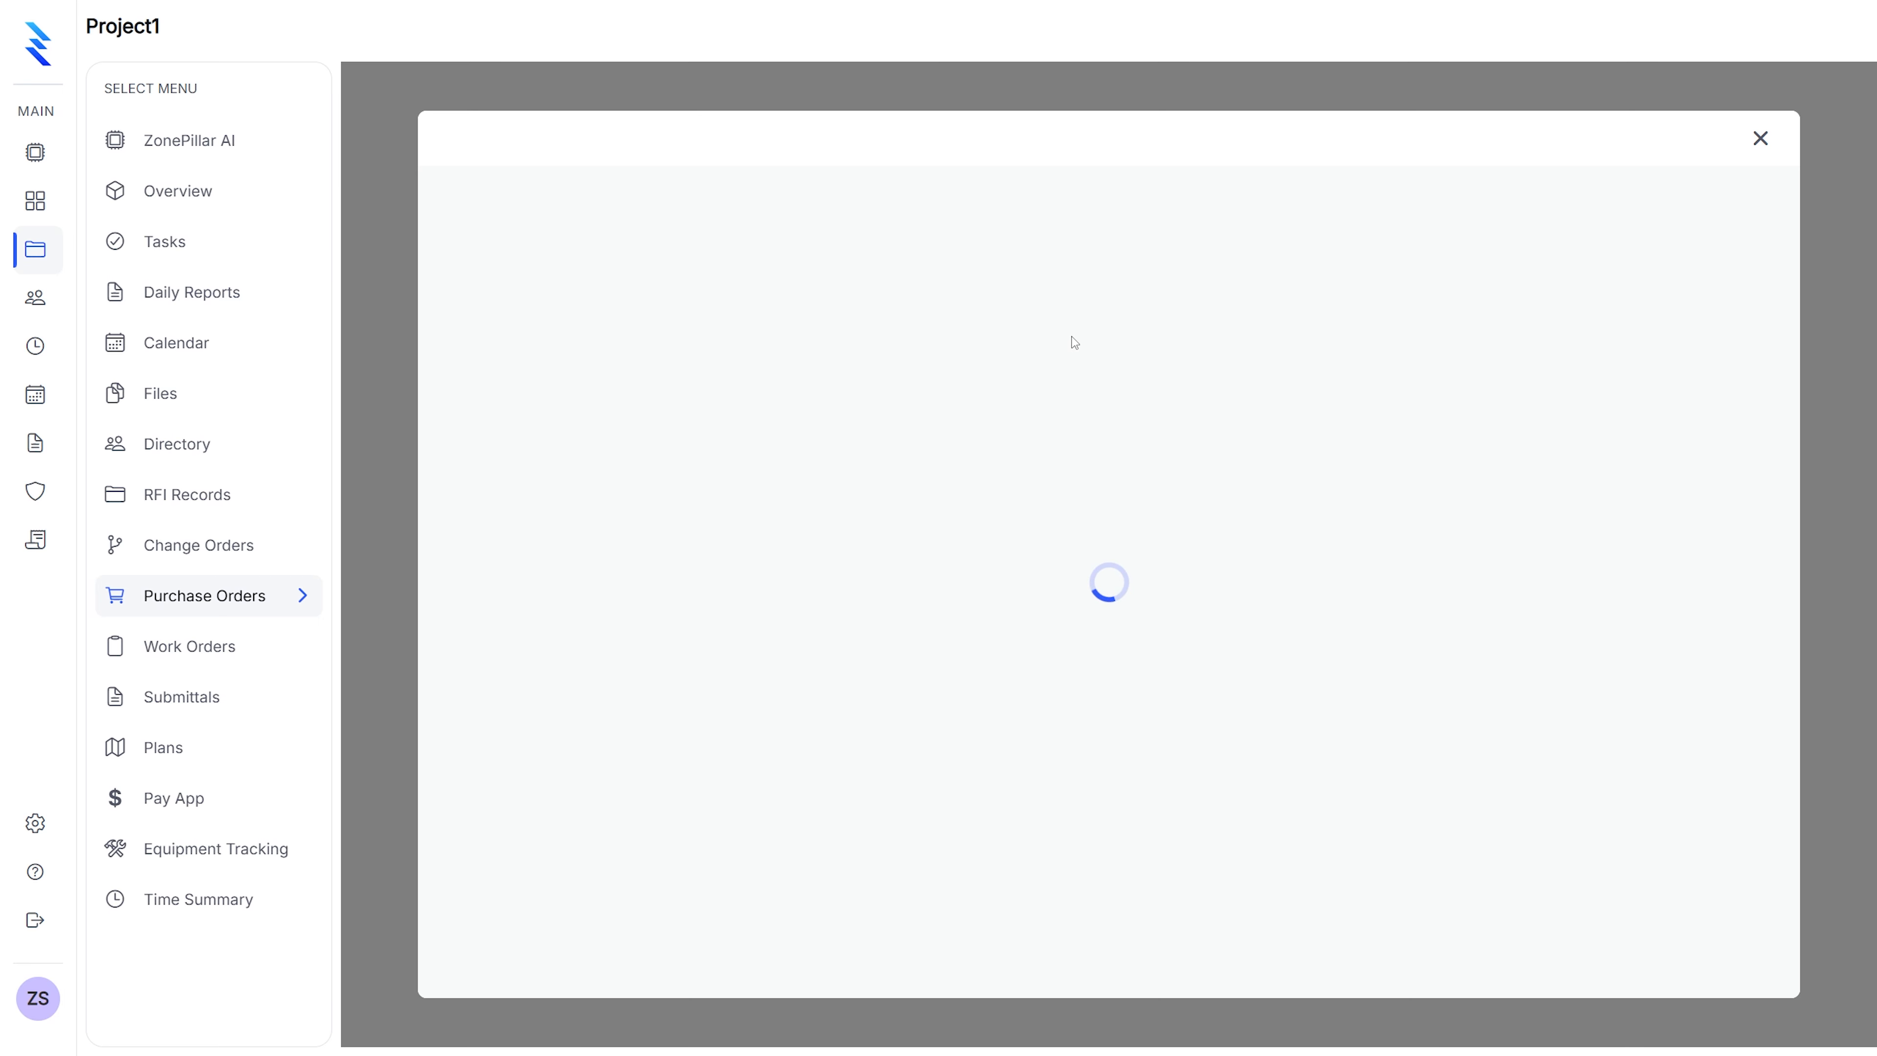
scroll(1091, 402, down, 3)
scroll(1094, 408, up, 1)
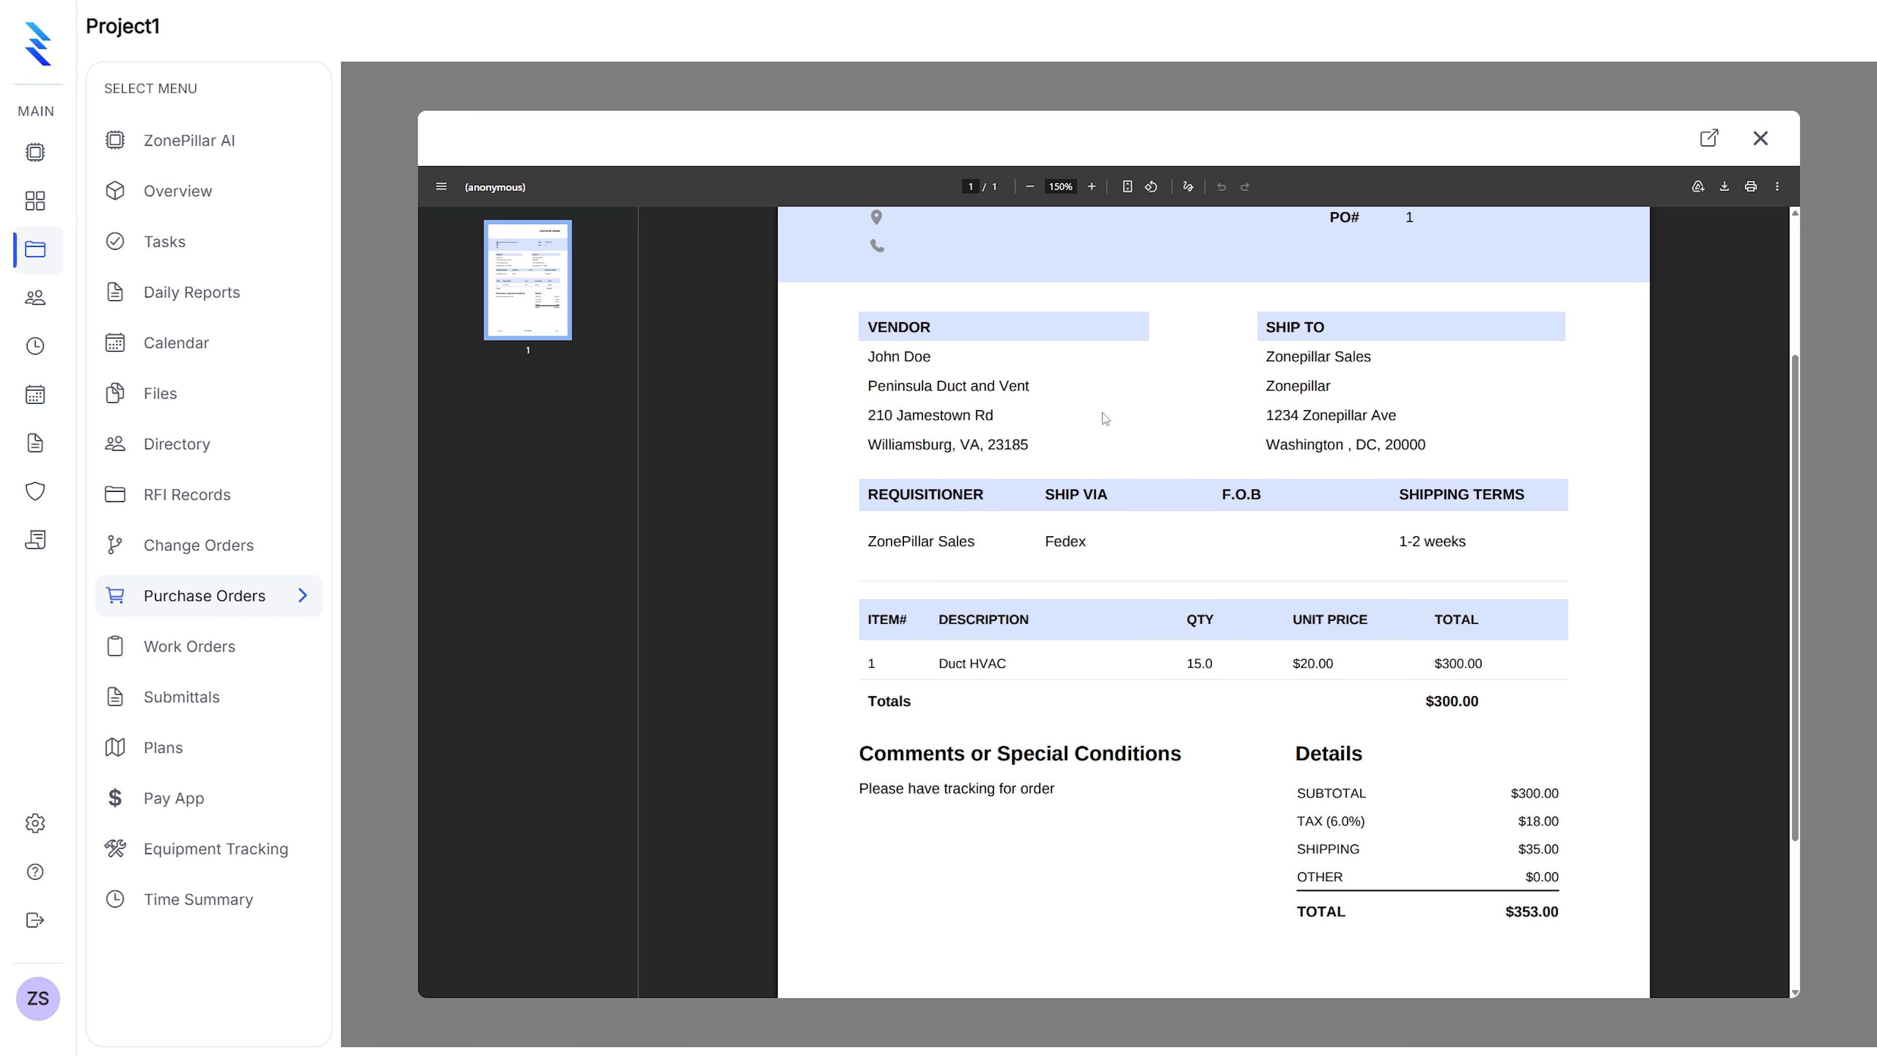